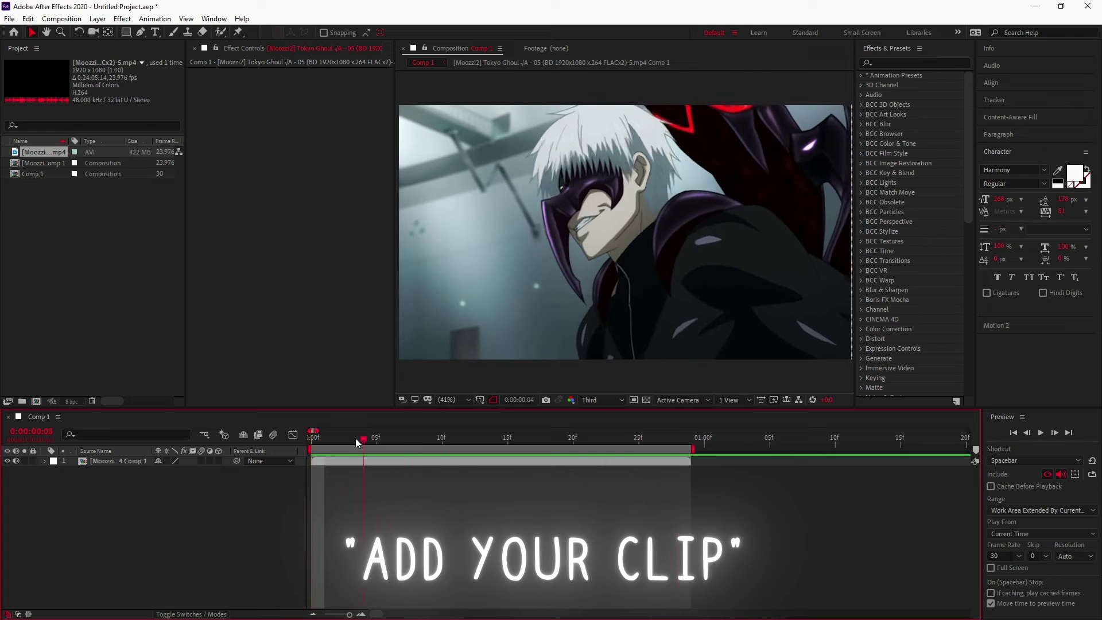
- Stop the preview and add a new camera to Comp 1 with default settings
{"action": "left_click", "coordinate": [336, 461]}
{"action": "right_click", "coordinate": [306, 466]}
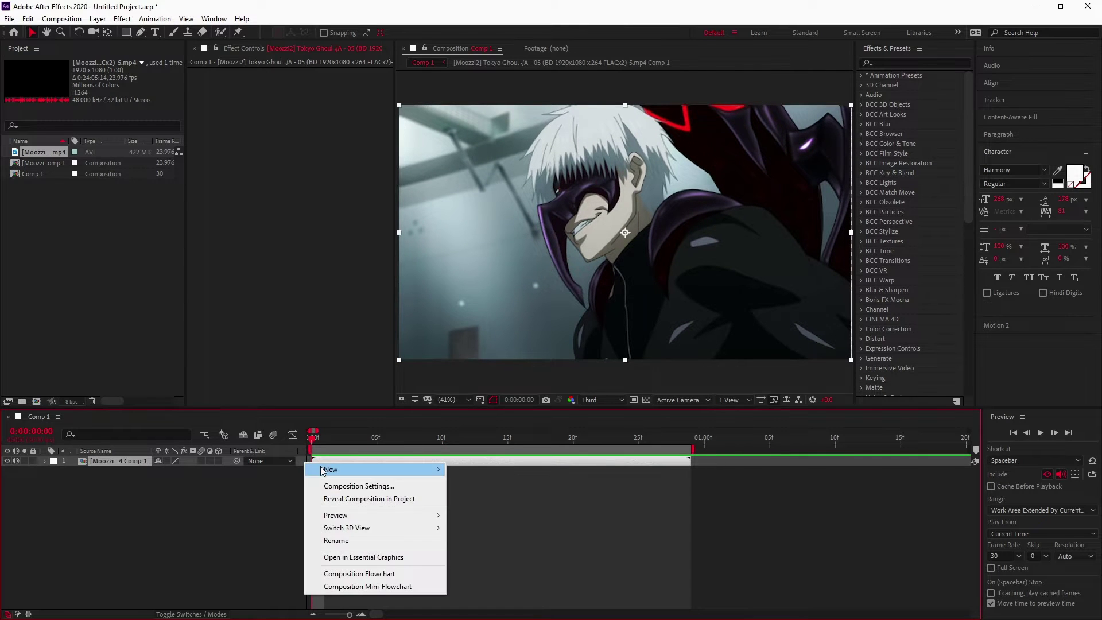
{"action": "mouse_move", "coordinate": [322, 470]}
{"action": "left_click", "coordinate": [485, 525]}
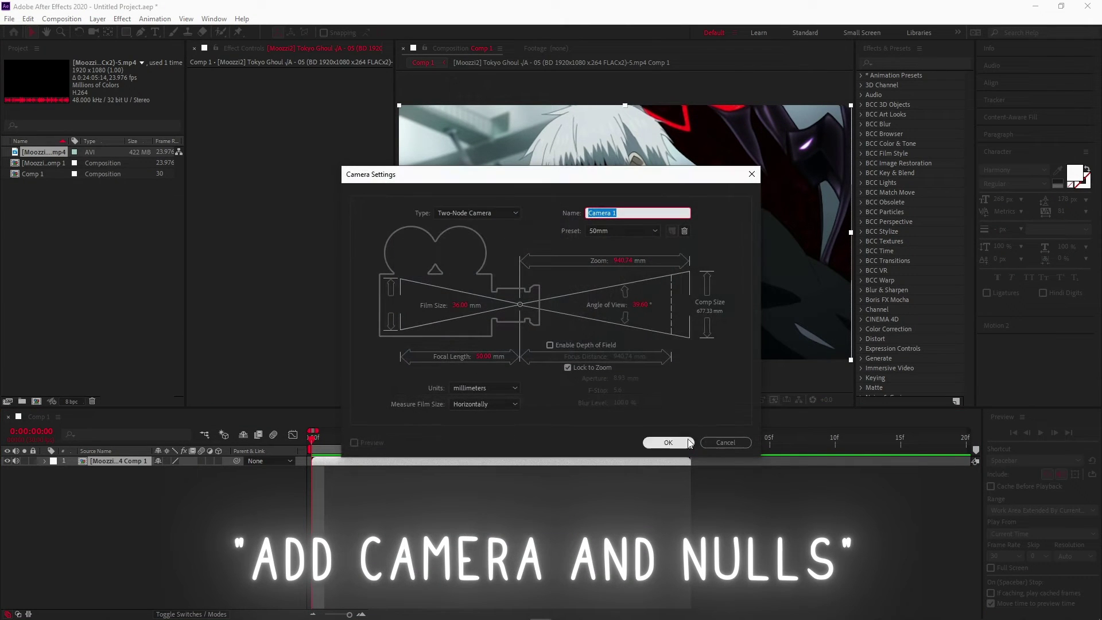
{"action": "key", "text": "Return"}
- Add a null object and duplicate it to make three nulls
{"action": "right_click", "coordinate": [307, 467]}
{"action": "mouse_move", "coordinate": [330, 470]}
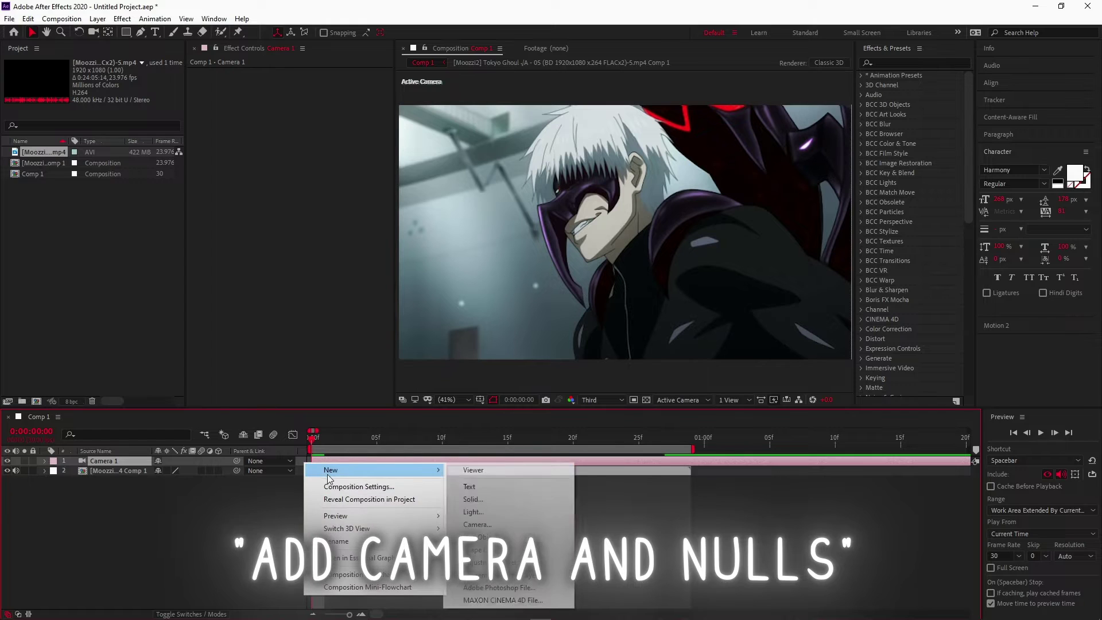
{"action": "left_click", "coordinate": [485, 536]}
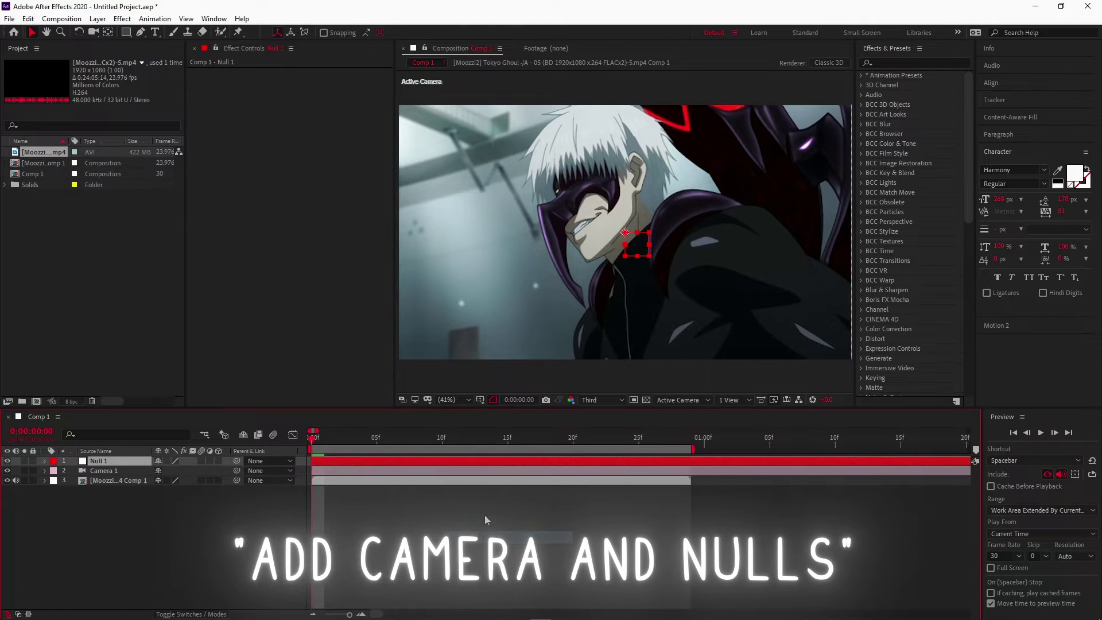
{"action": "key", "text": "ctrl+d"}
{"action": "key", "text": "ctrl+d"}
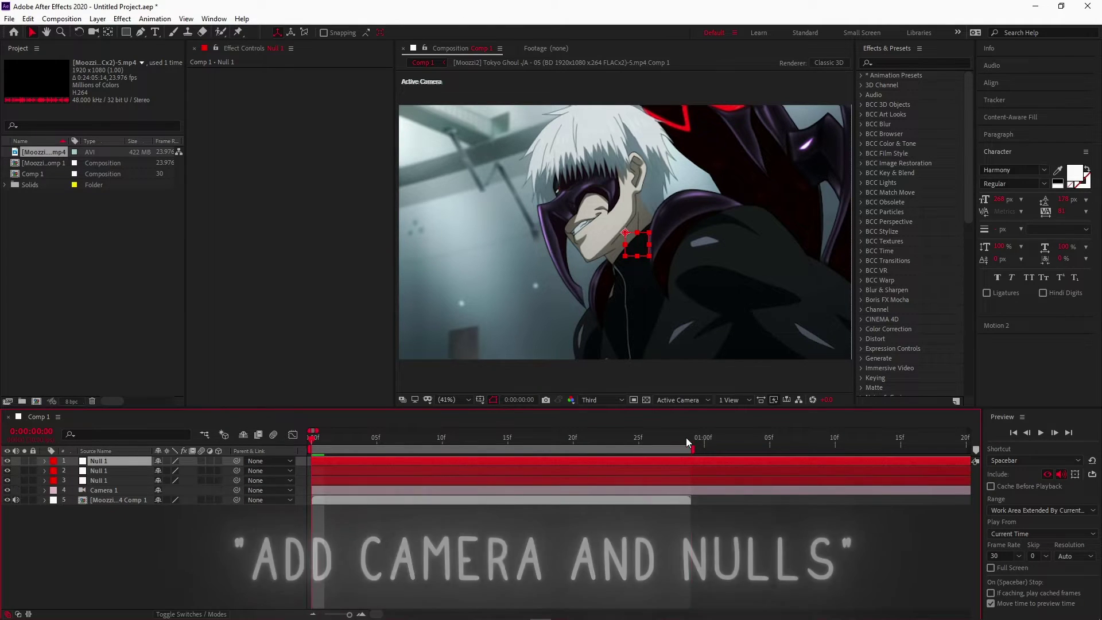
- Trim all layers to end at frame 29, then return to the first frame
{"action": "left_click", "coordinate": [692, 438]}
{"action": "left_click", "coordinate": [707, 515]}
{"action": "key", "text": "ctrl+a"}
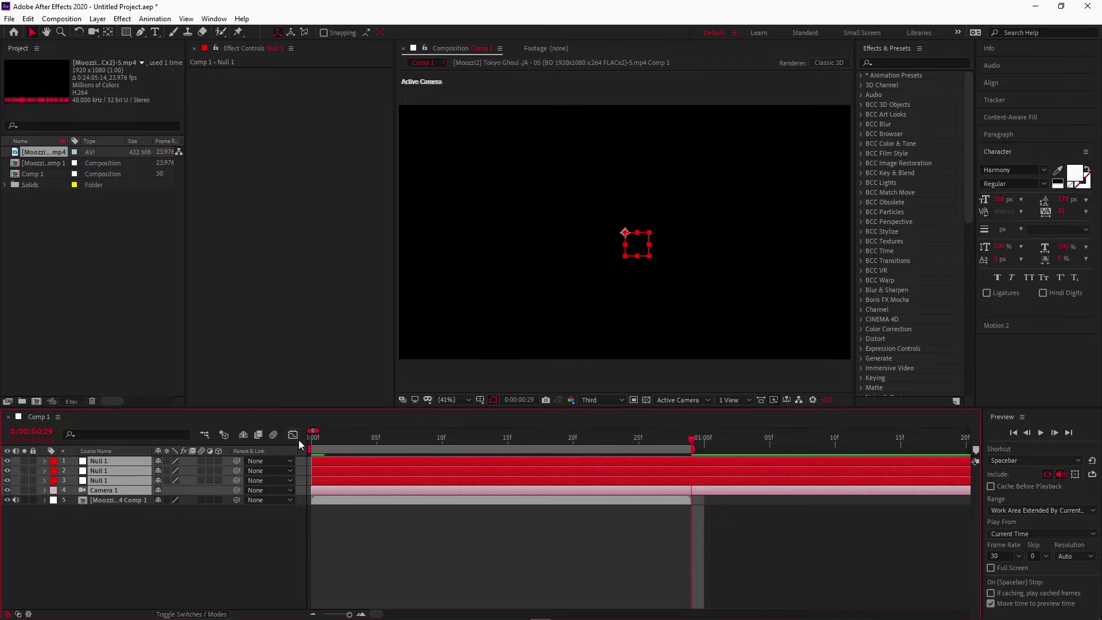
{"action": "key", "text": "alt+bracketright"}
{"action": "left_click", "coordinate": [687, 511]}
{"action": "left_click_drag", "start_coordinate": [683, 439], "coordinate": [315, 440]}
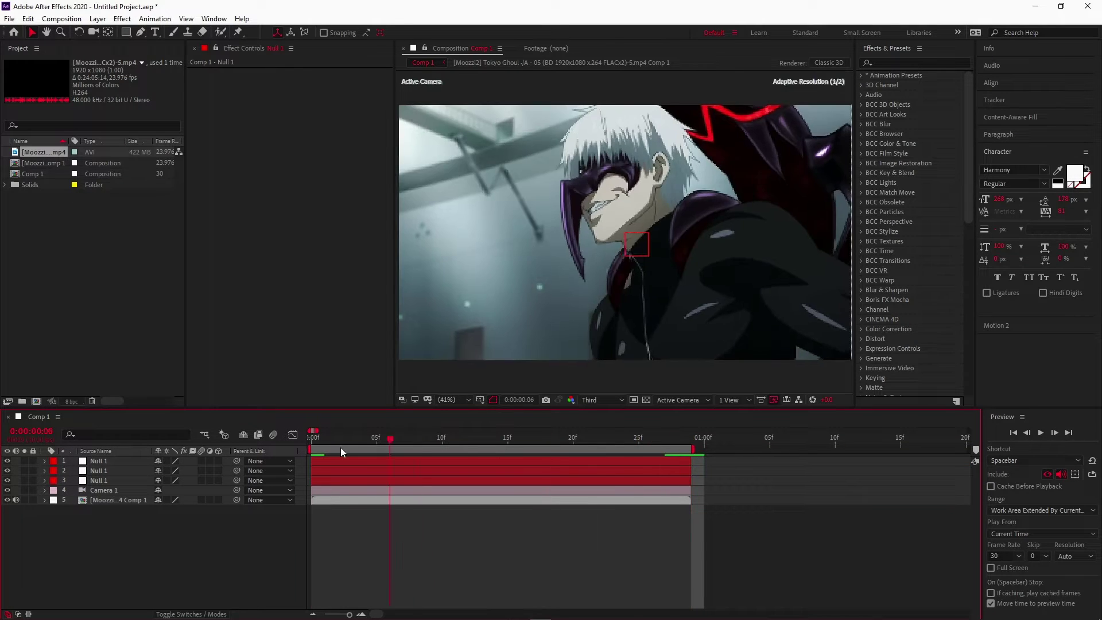
- Make the nulls and clip 3D and turn on motion blur for layers and comp
{"action": "left_click_drag", "start_coordinate": [555, 336], "coordinate": [555, 501]}
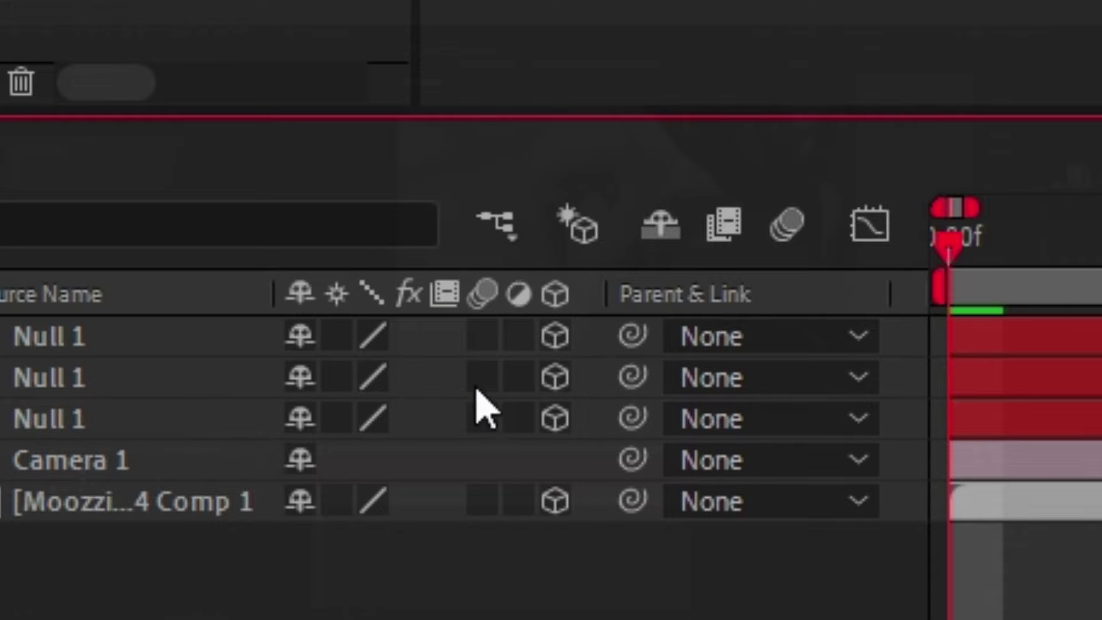
{"action": "left_click_drag", "start_coordinate": [482, 501], "coordinate": [483, 336]}
{"action": "left_click", "coordinate": [787, 224]}
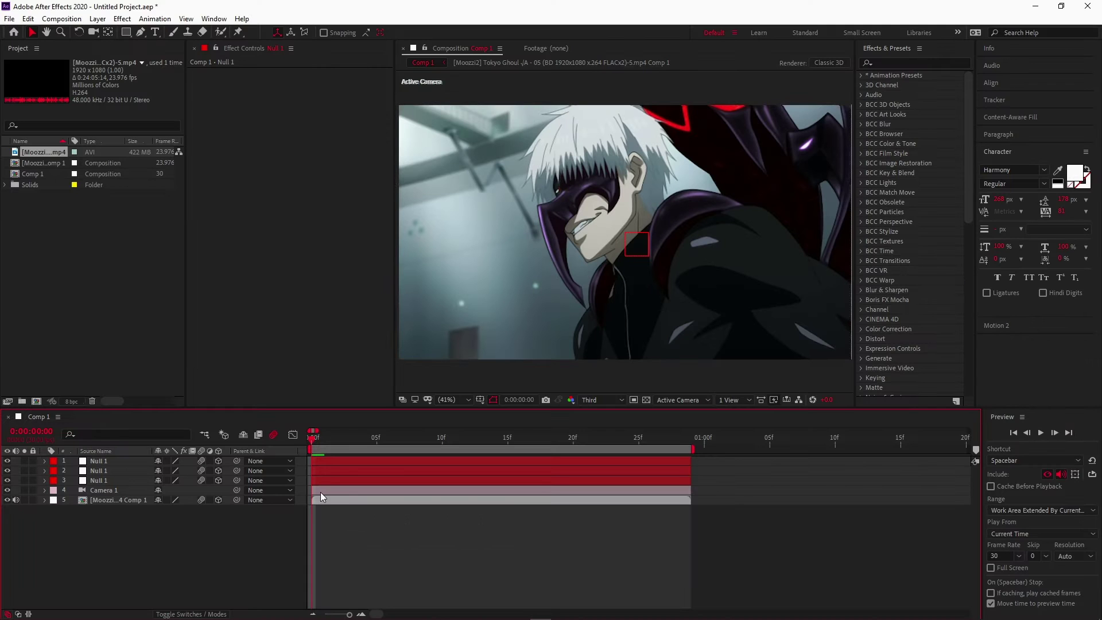
- Parent the camera to the bottom null and each null to the one above
{"action": "left_click", "coordinate": [320, 492]}
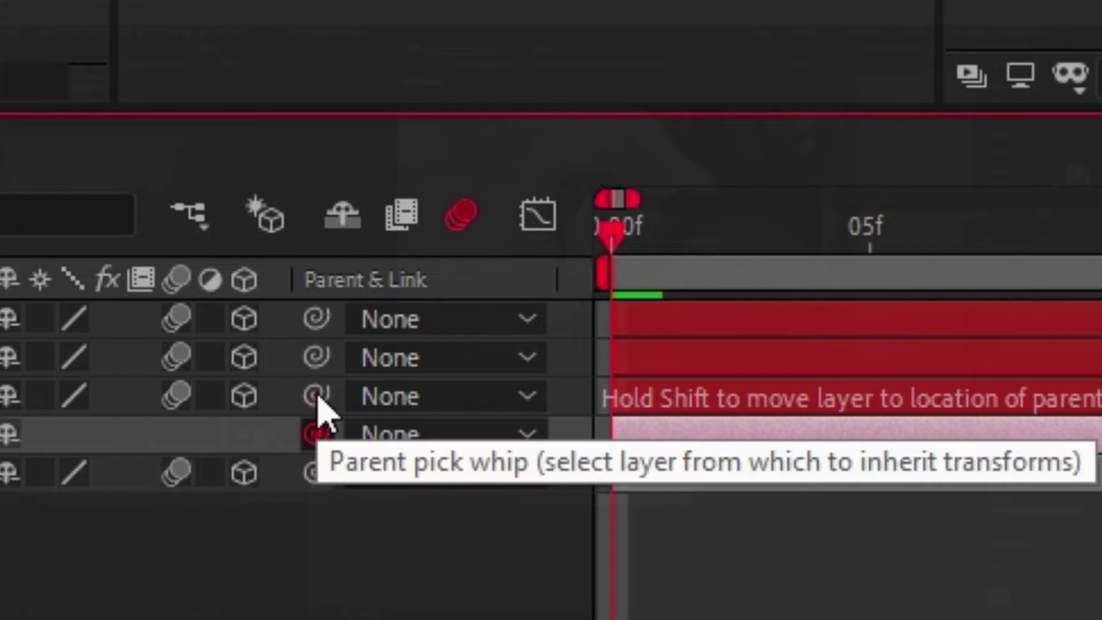
{"action": "left_click_drag", "start_coordinate": [237, 490], "coordinate": [237, 470]}
{"action": "left_click_drag", "start_coordinate": [237, 471], "coordinate": [237, 461]}
{"action": "left_click", "coordinate": [399, 481]}
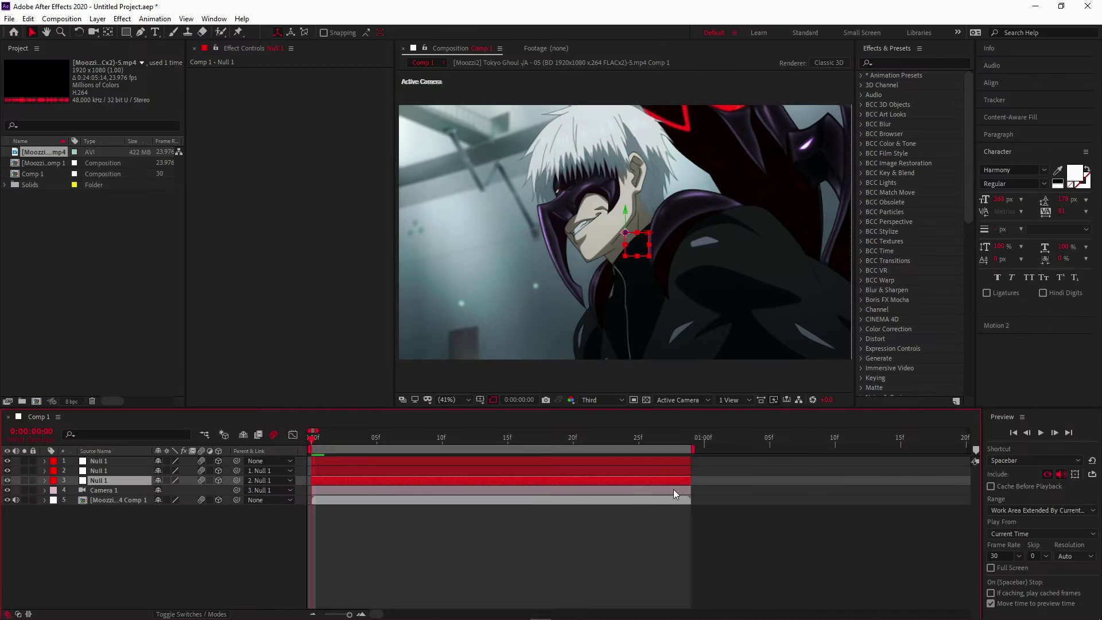
{"action": "key", "text": "s"}
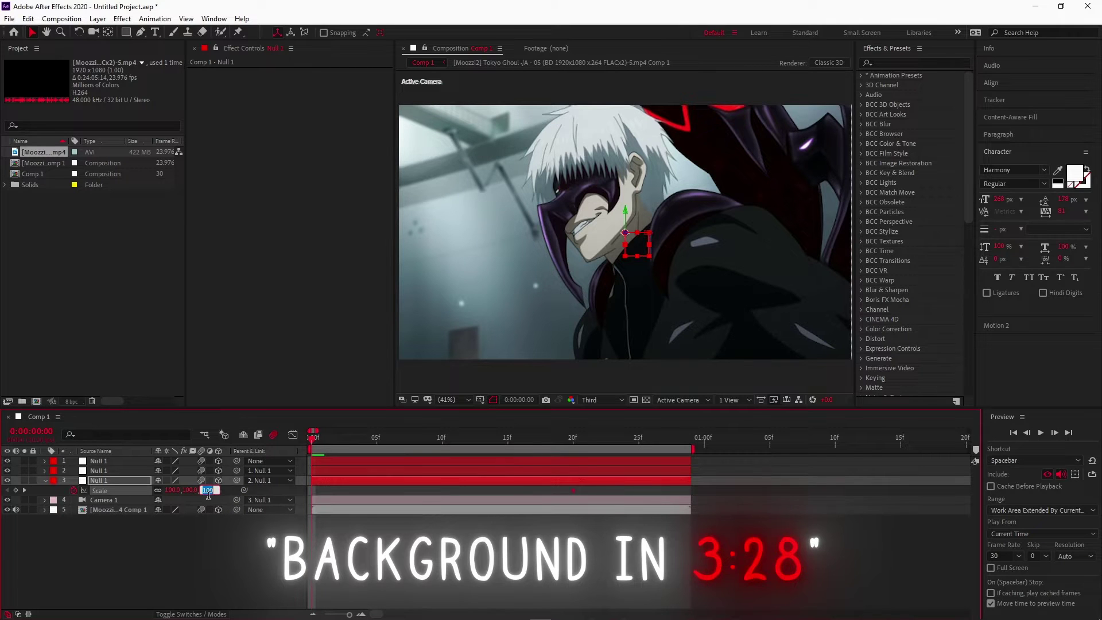
- Keyframe the third null's Scale at 250% on frame 0 and steepen its ease
{"action": "type", "text": "250"}
{"action": "key", "text": "Return"}
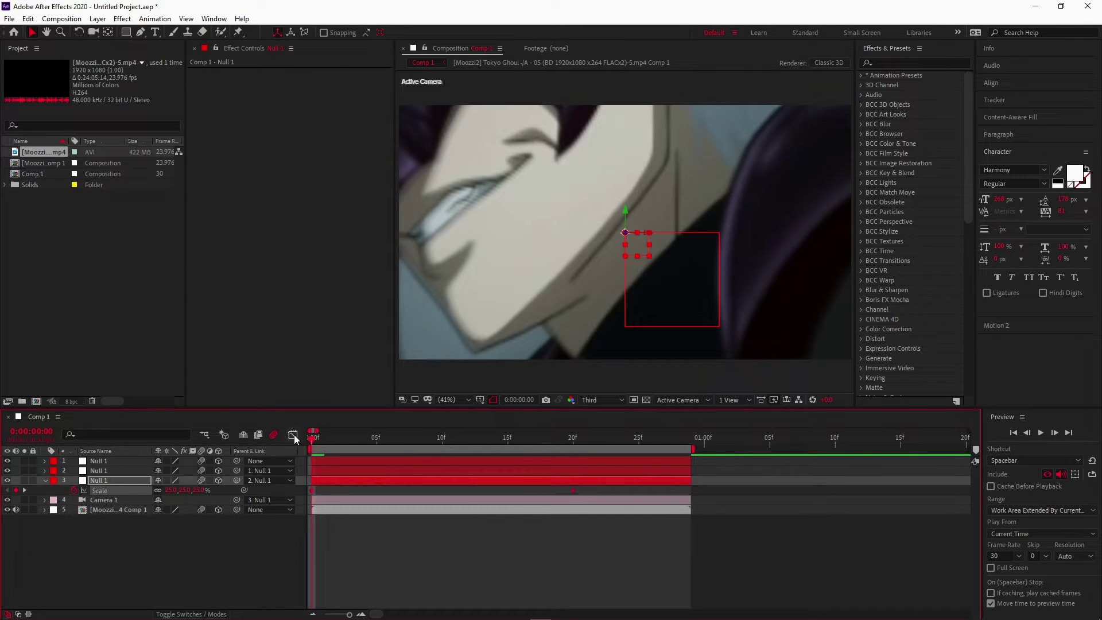
{"action": "left_click", "coordinate": [295, 435]}
{"action": "mouse_move", "coordinate": [345, 582]}
{"action": "left_mouse_down"}
{"action": "mouse_move", "coordinate": [386, 585]}
{"action": "mouse_move", "coordinate": [315, 501]}
{"action": "left_mouse_up"}
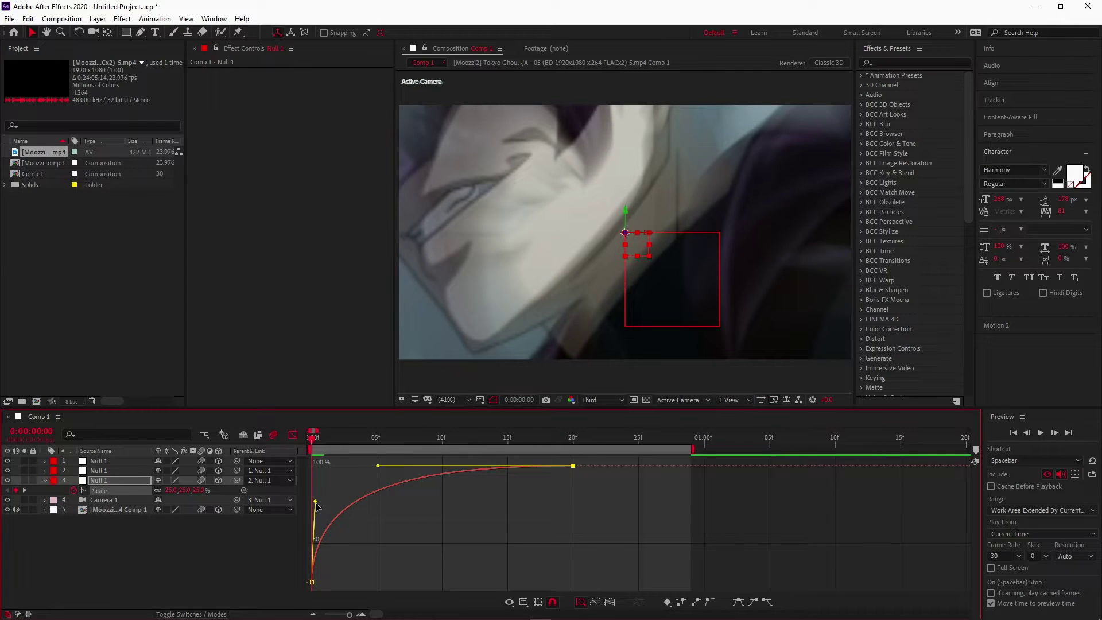
- Preview the zoom-out and lengthen the ease on the scale curve
{"action": "left_click", "coordinate": [294, 435]}
{"action": "key", "text": "space"}
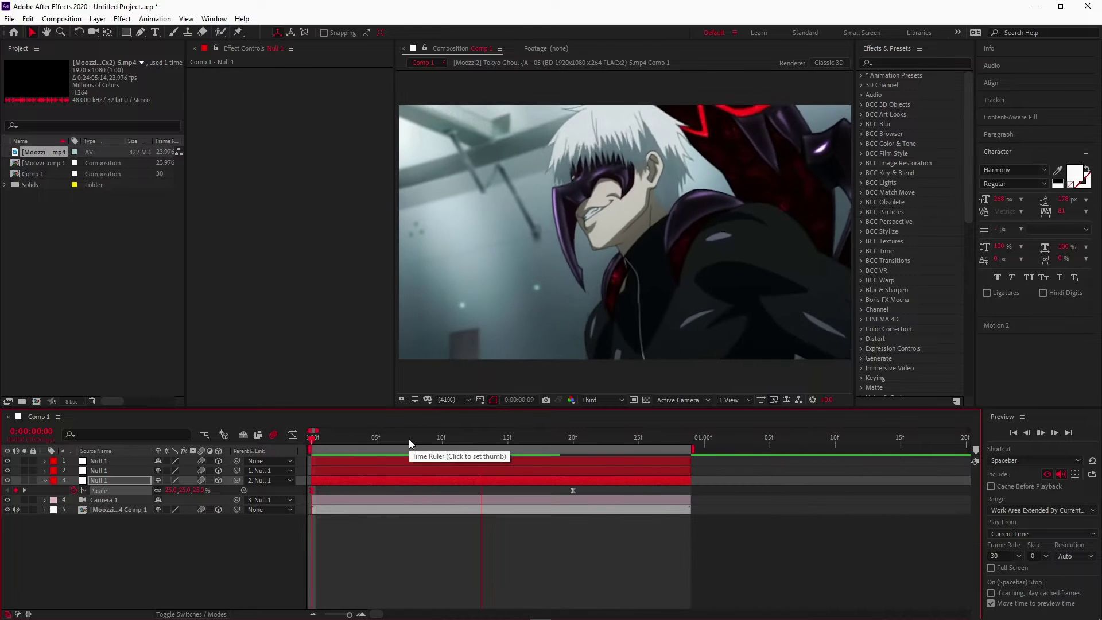
{"action": "left_click", "coordinate": [296, 434]}
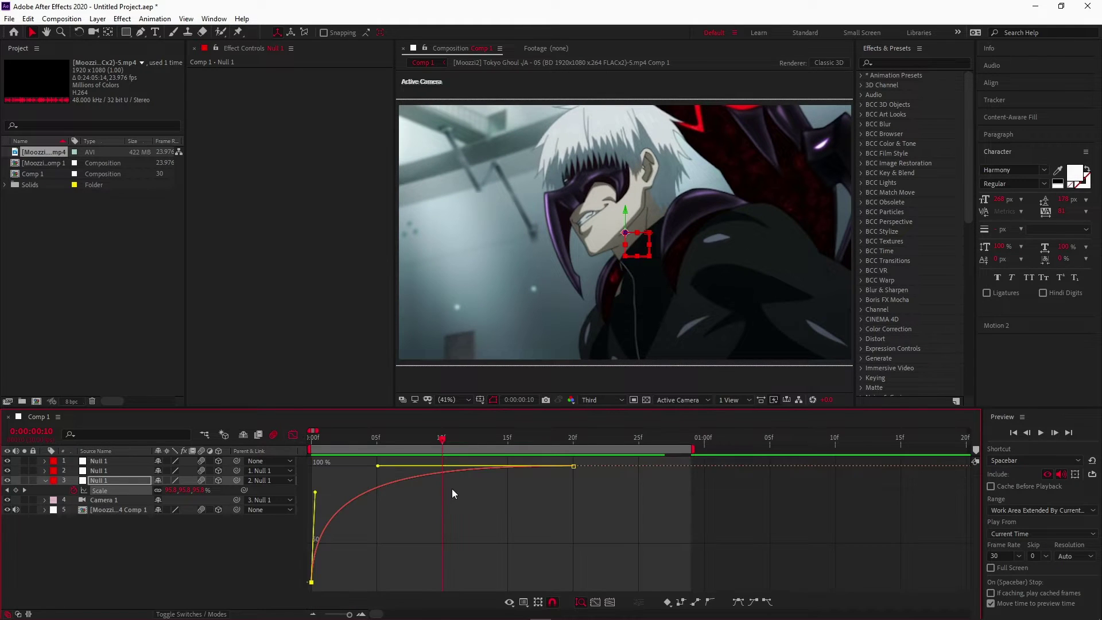
{"action": "left_click_drag", "start_coordinate": [379, 466], "coordinate": [360, 466]}
{"action": "left_click", "coordinate": [293, 435]}
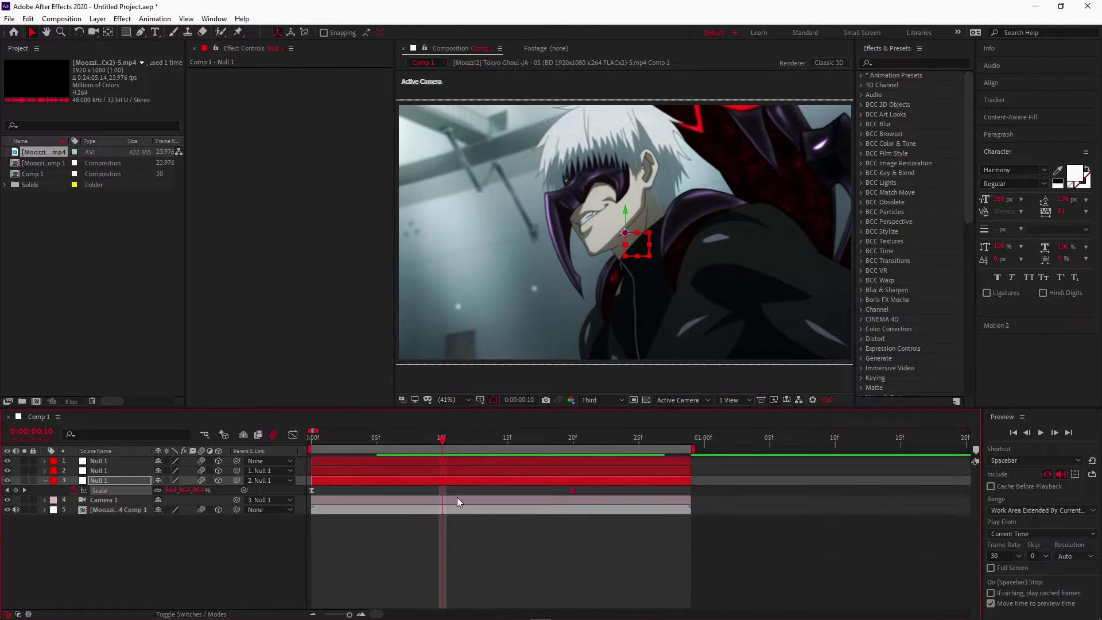
{"action": "left_click", "coordinate": [457, 474]}
- Keyframe Null 2's Position and Z Rotation, starting at about frame 7
{"action": "key", "text": "p"}
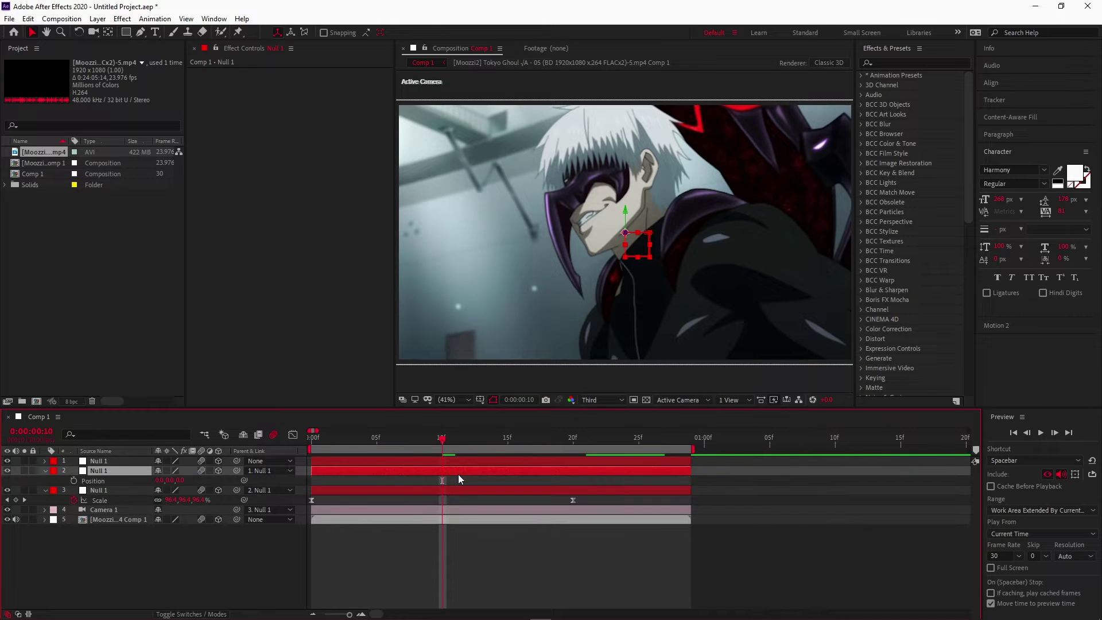
{"action": "key", "text": "shift+r"}
{"action": "left_click", "coordinate": [73, 480]}
{"action": "left_click", "coordinate": [74, 520]}
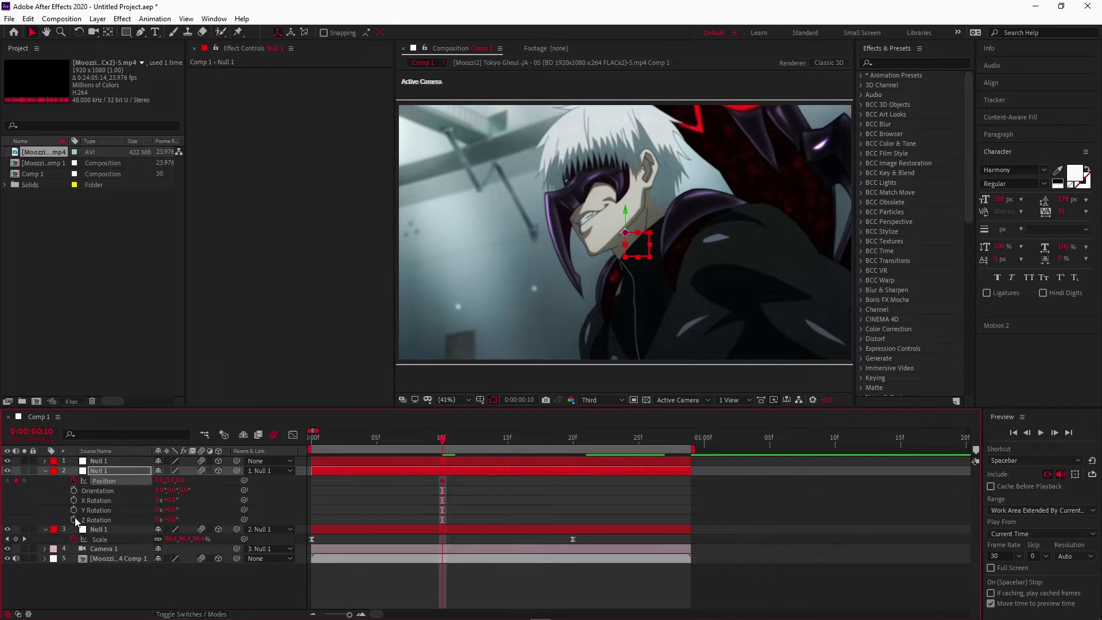
{"action": "key", "text": "u"}
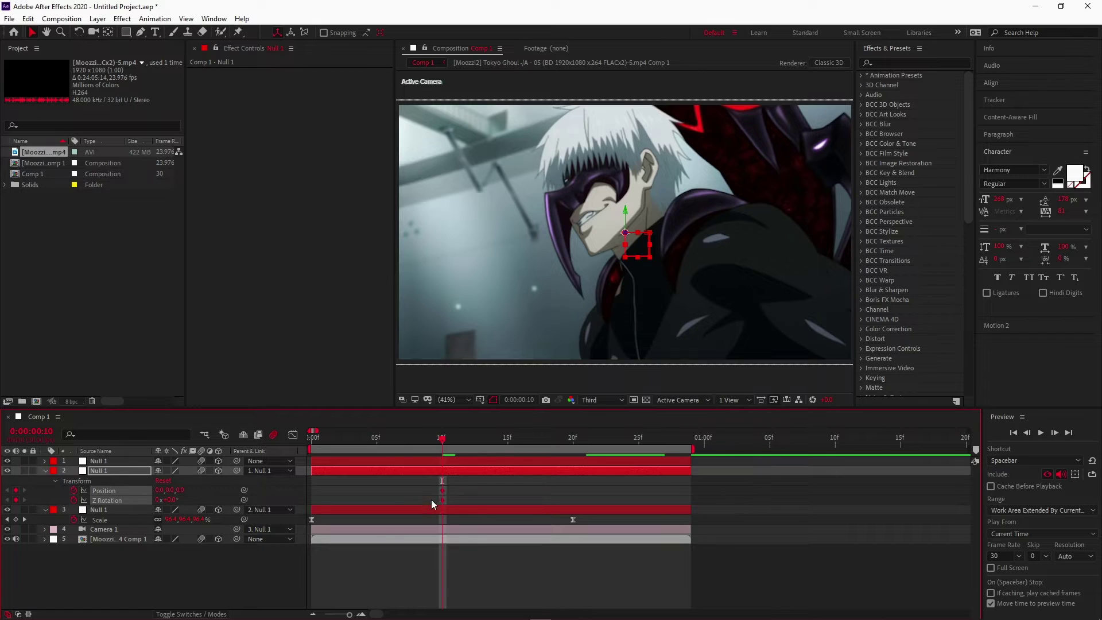
{"action": "left_click_drag", "start_coordinate": [441, 491], "coordinate": [403, 492]}
{"action": "left_click", "coordinate": [408, 498]}
- At frame 23, push Null 2 back to about -2317 in Z and rotate it -180°
{"action": "left_click", "coordinate": [612, 439]}
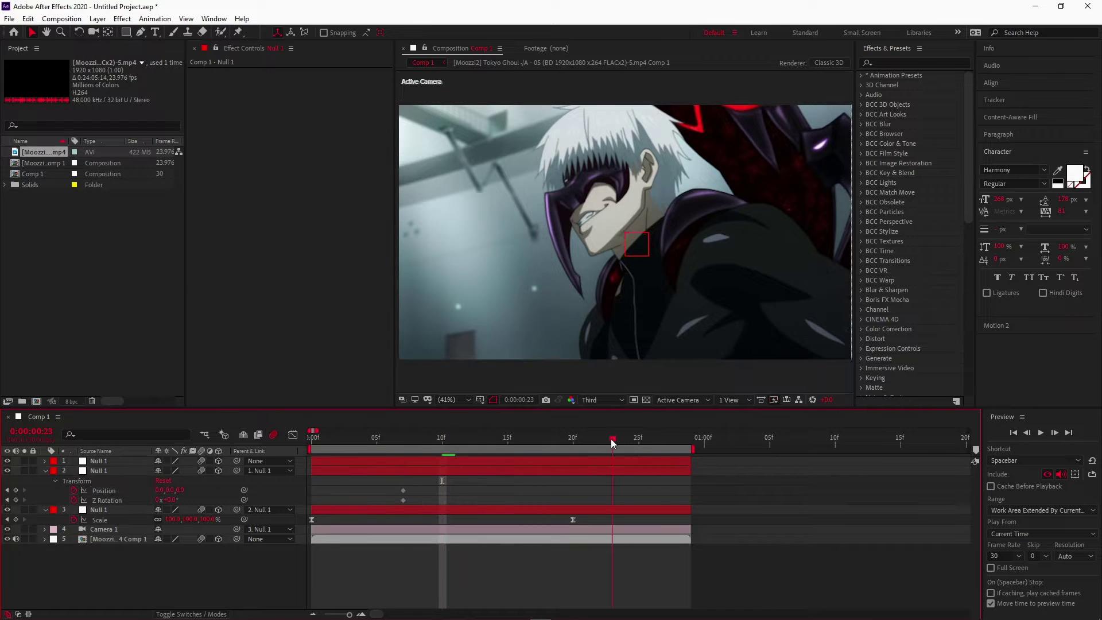
{"action": "left_click_drag", "start_coordinate": [179, 490], "coordinate": [143, 491]}
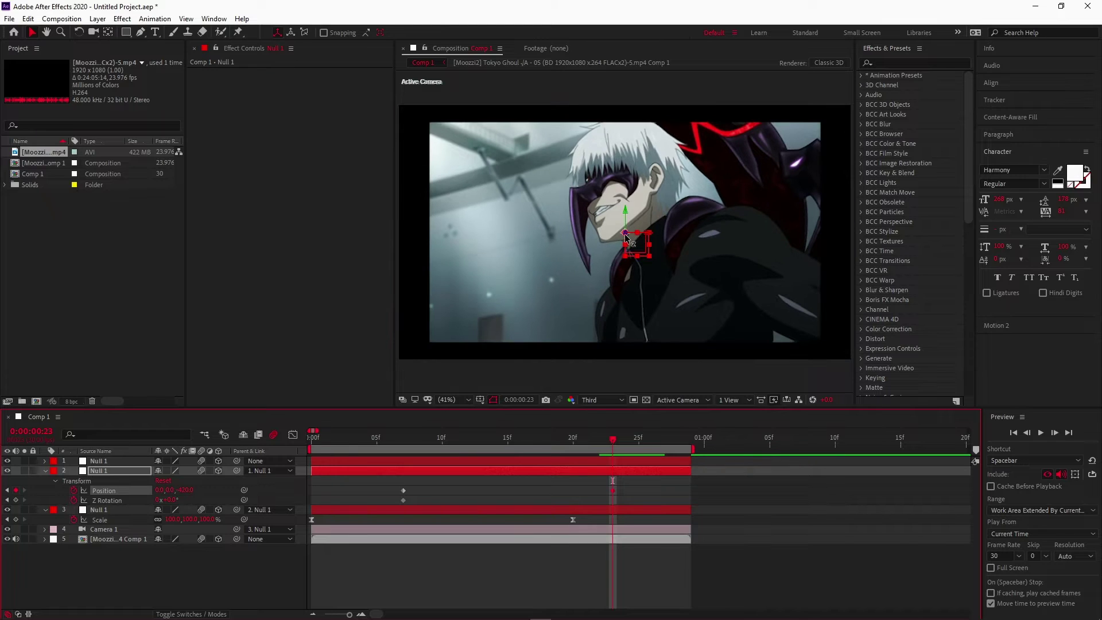
{"action": "left_click_drag", "start_coordinate": [626, 236], "coordinate": [1049, 116]}
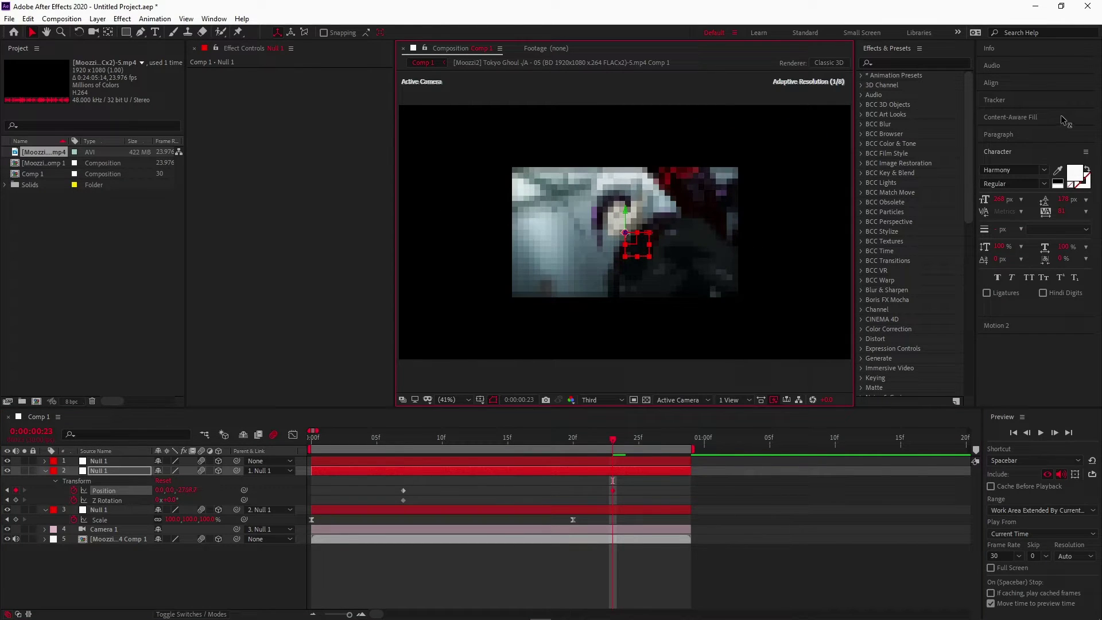
{"action": "left_click", "coordinate": [177, 501]}
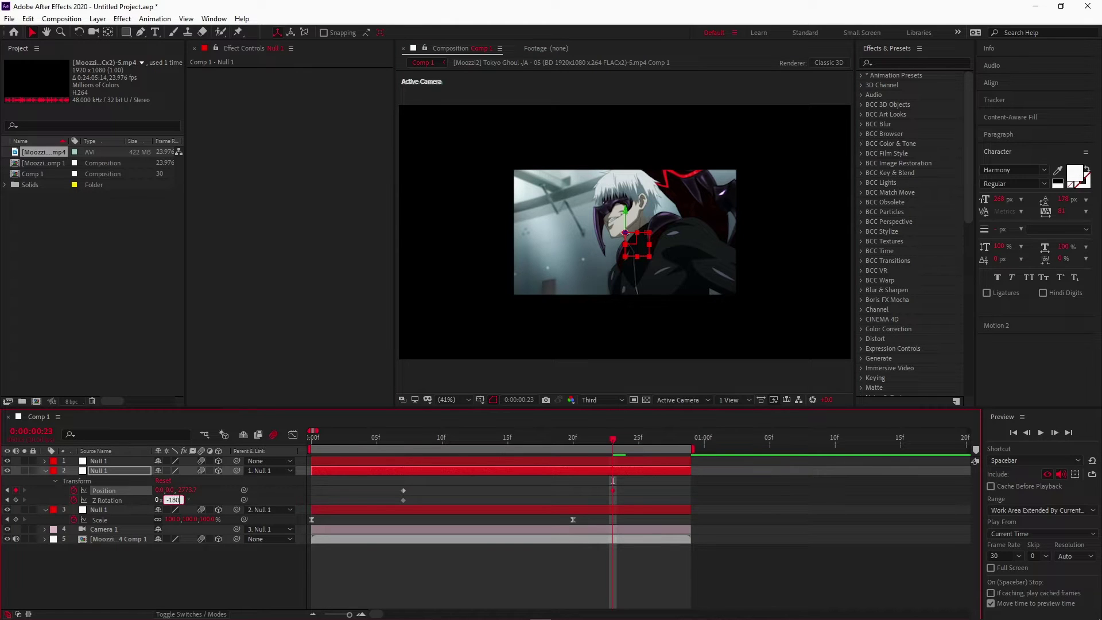
{"action": "key", "text": "Return"}
- Shift the end keyframes to frame 25 and apply Easy Ease
{"action": "left_click_drag", "start_coordinate": [678, 489], "coordinate": [391, 509]}
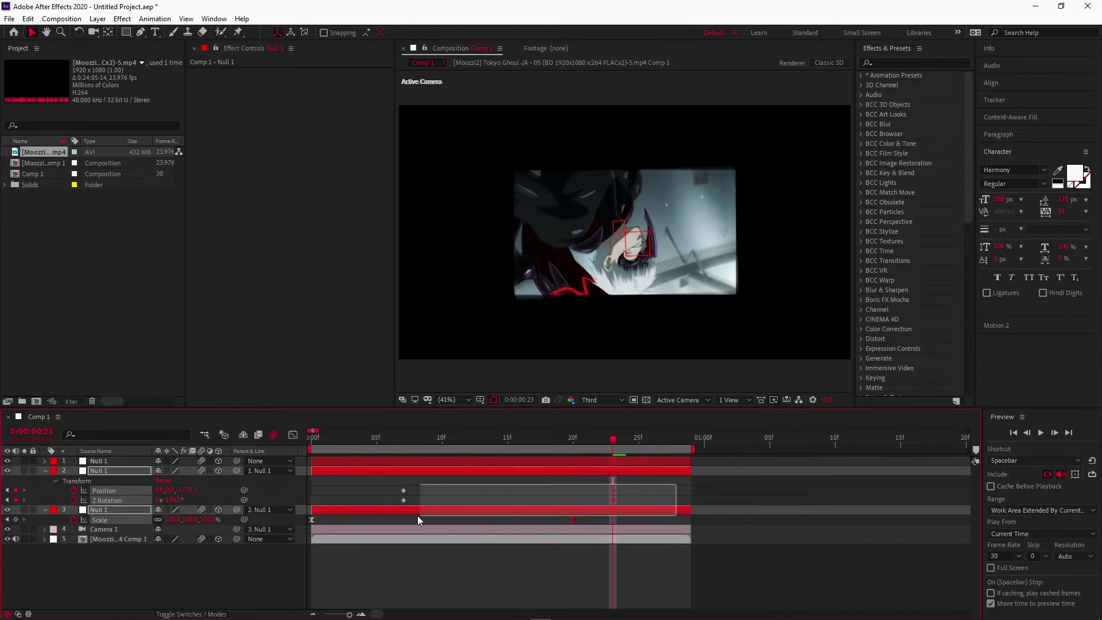
{"action": "left_click_drag", "start_coordinate": [613, 489], "coordinate": [637, 488]}
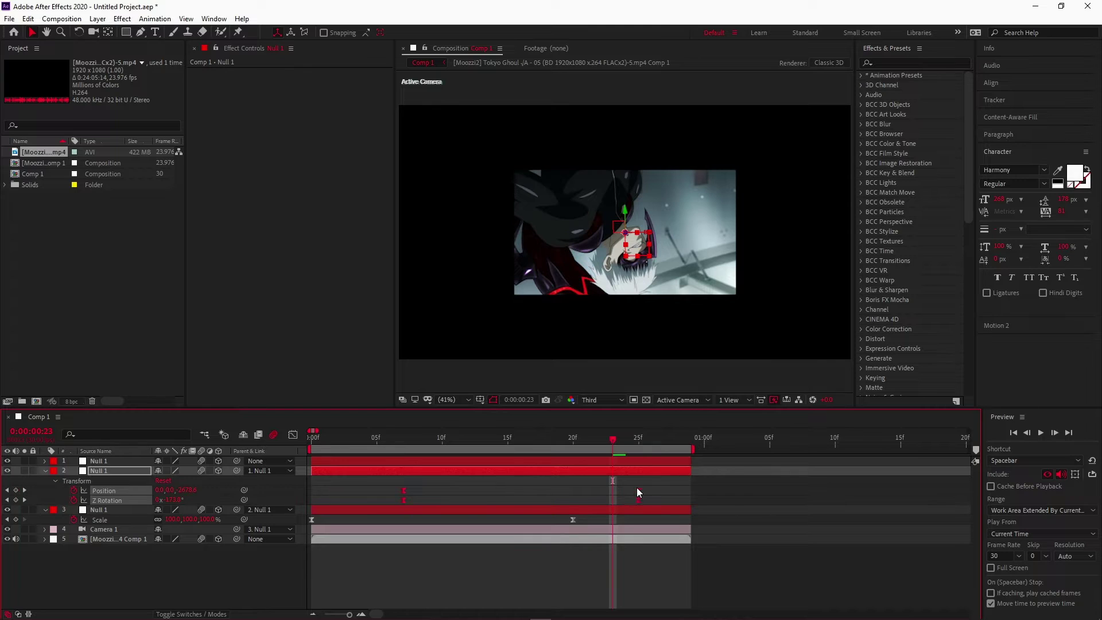
{"action": "key", "text": "F9"}
{"action": "left_click", "coordinate": [293, 435]}
- In the speed graph, pull both influence handles in to sharpen the peak, then preview
{"action": "right_click", "coordinate": [615, 504]}
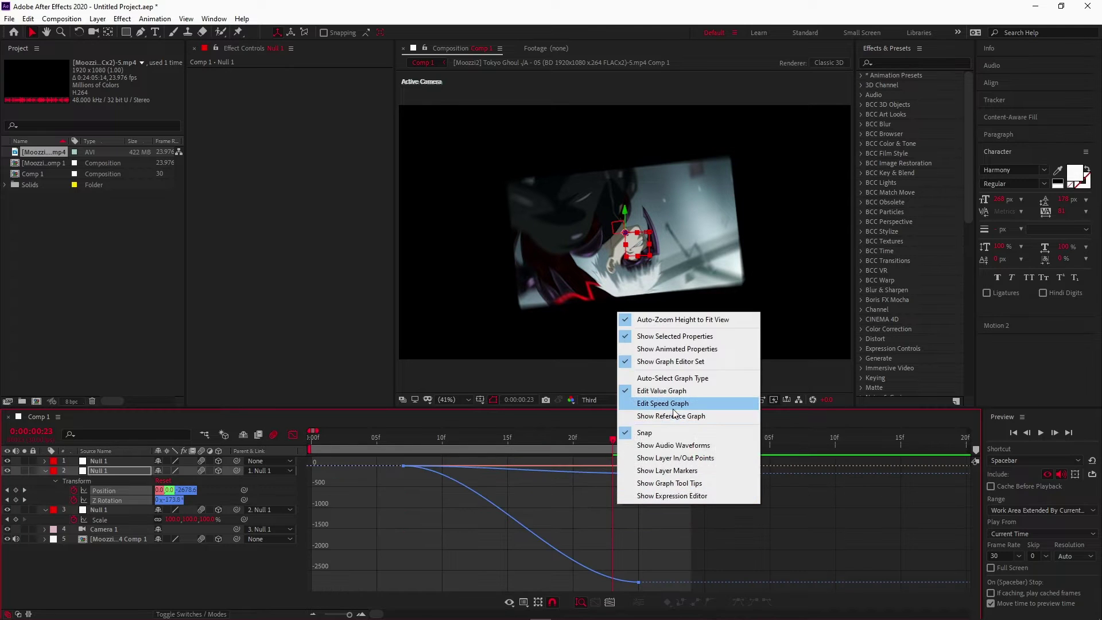
{"action": "left_click", "coordinate": [671, 402]}
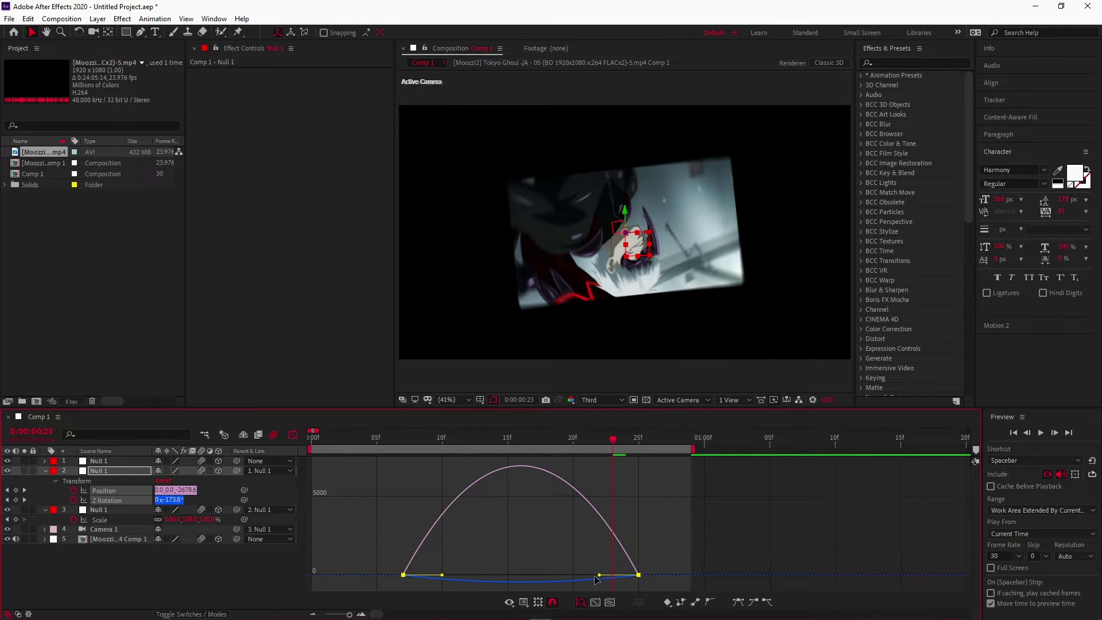
{"action": "left_click_drag", "start_coordinate": [600, 575], "coordinate": [574, 575]}
{"action": "left_click_drag", "start_coordinate": [442, 574], "coordinate": [469, 575]}
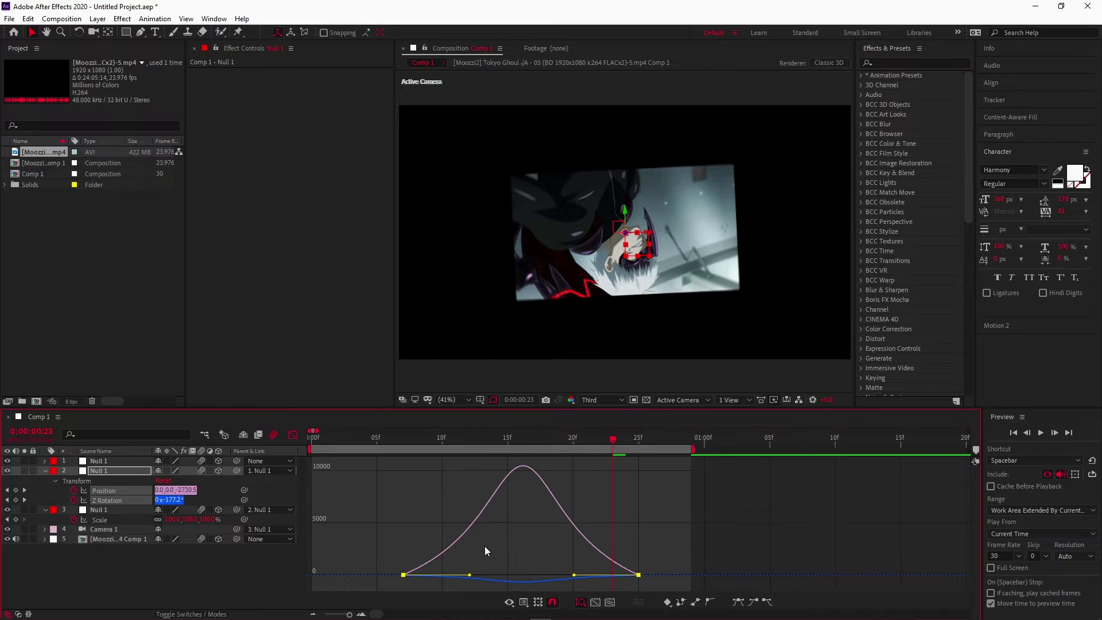
{"action": "key", "text": "space"}
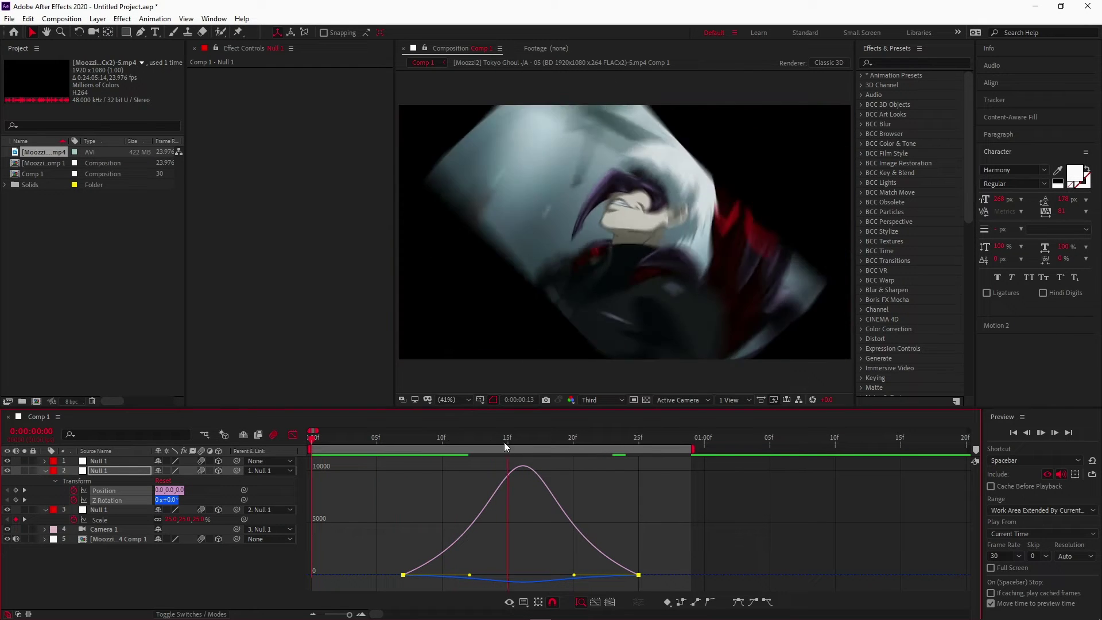
{"action": "key", "text": "space"}
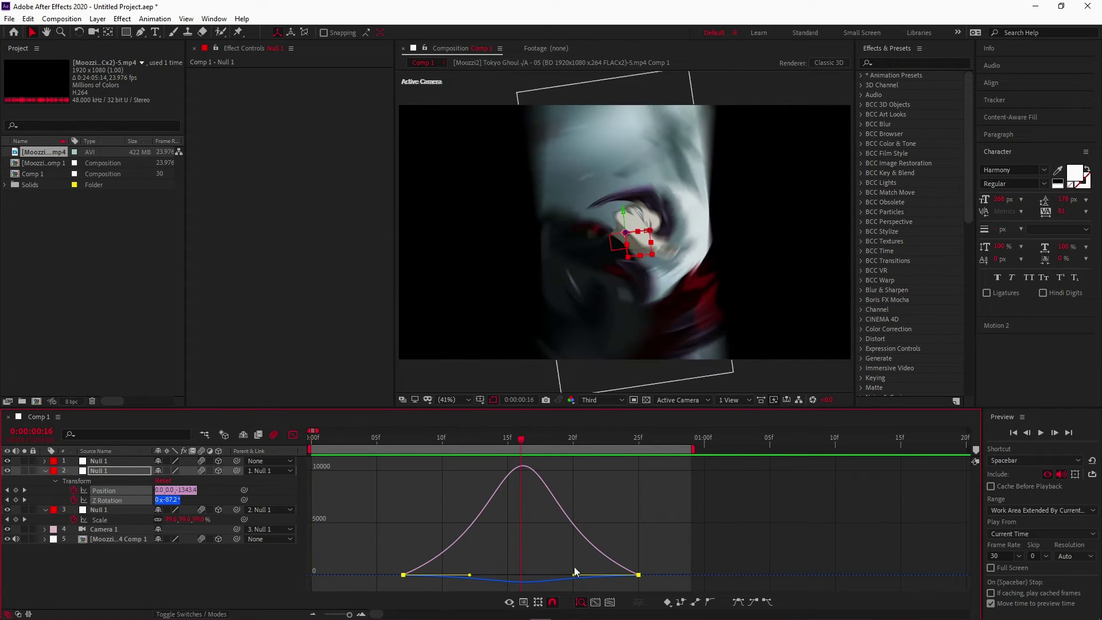
- Move the speed peak earlier and preview the zoom up to frame 15
{"action": "left_click_drag", "start_coordinate": [574, 575], "coordinate": [554, 575]}
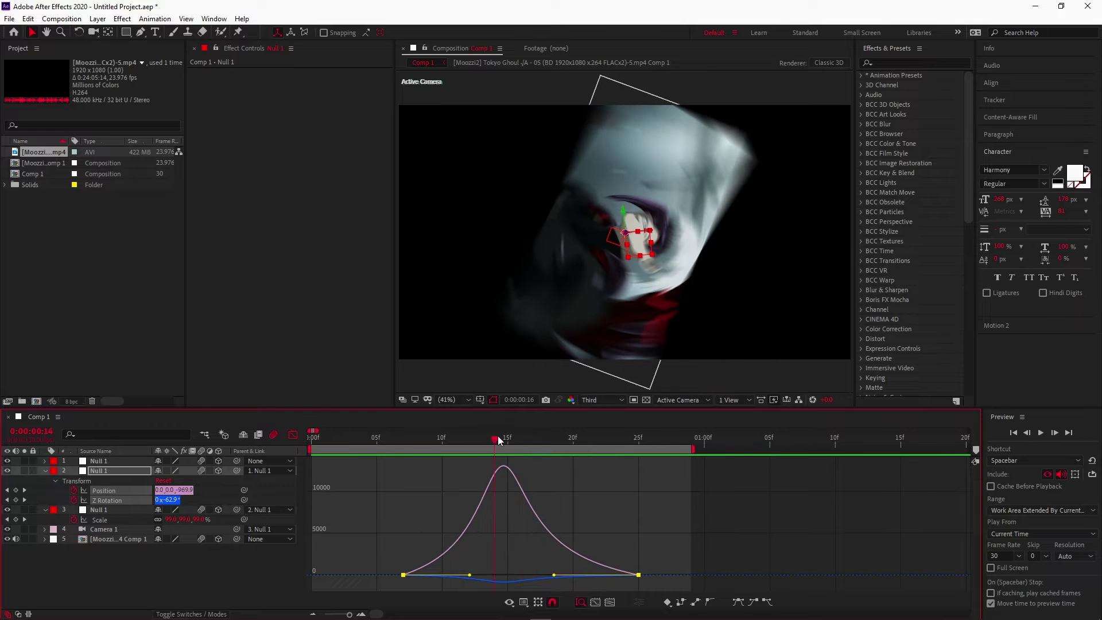
{"action": "left_click_drag", "start_coordinate": [498, 436], "coordinate": [313, 437]}
{"action": "key", "text": "space"}
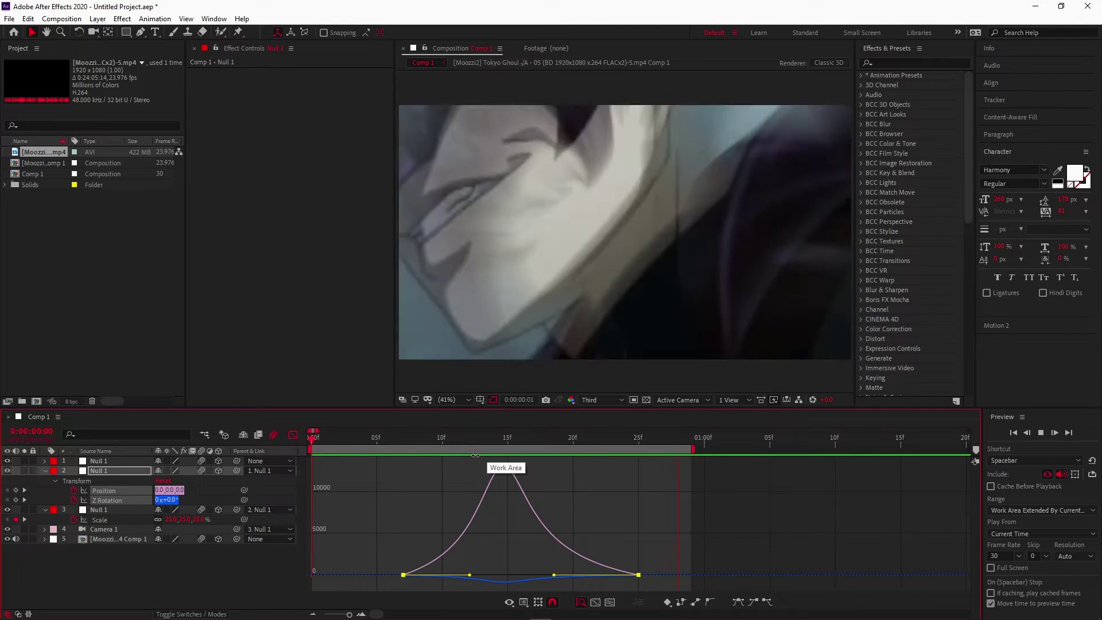
{"action": "left_click", "coordinate": [508, 439]}
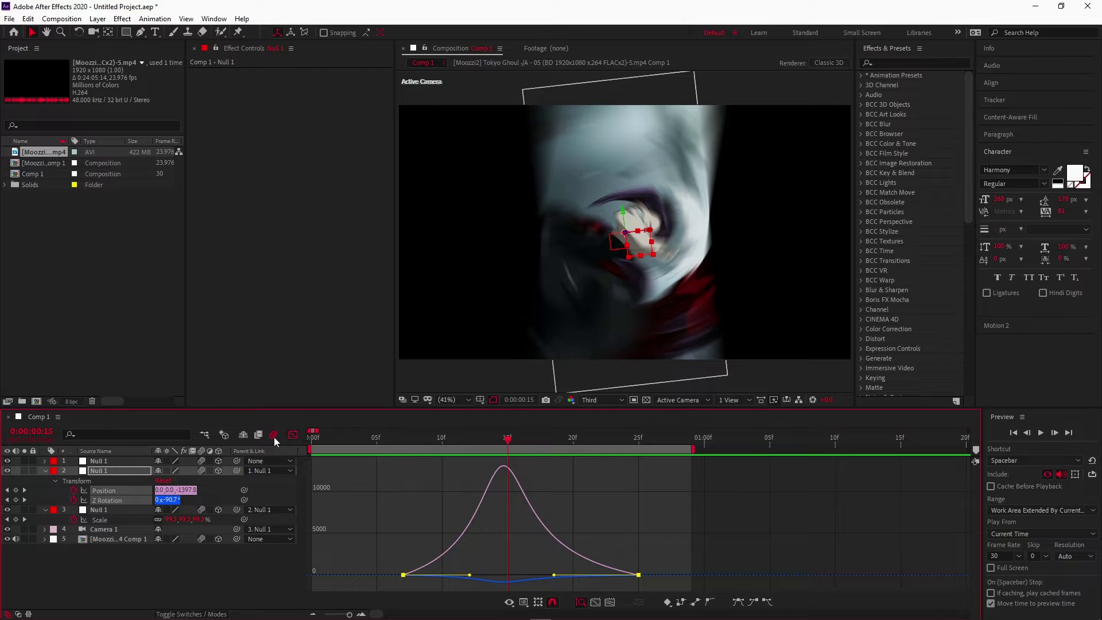
- At frame 17, show Null 1's Position and rotation and keyframe its Z Rotation
{"action": "left_click", "coordinate": [294, 437]}
{"action": "left_click", "coordinate": [534, 439]}
{"action": "left_click", "coordinate": [542, 460]}
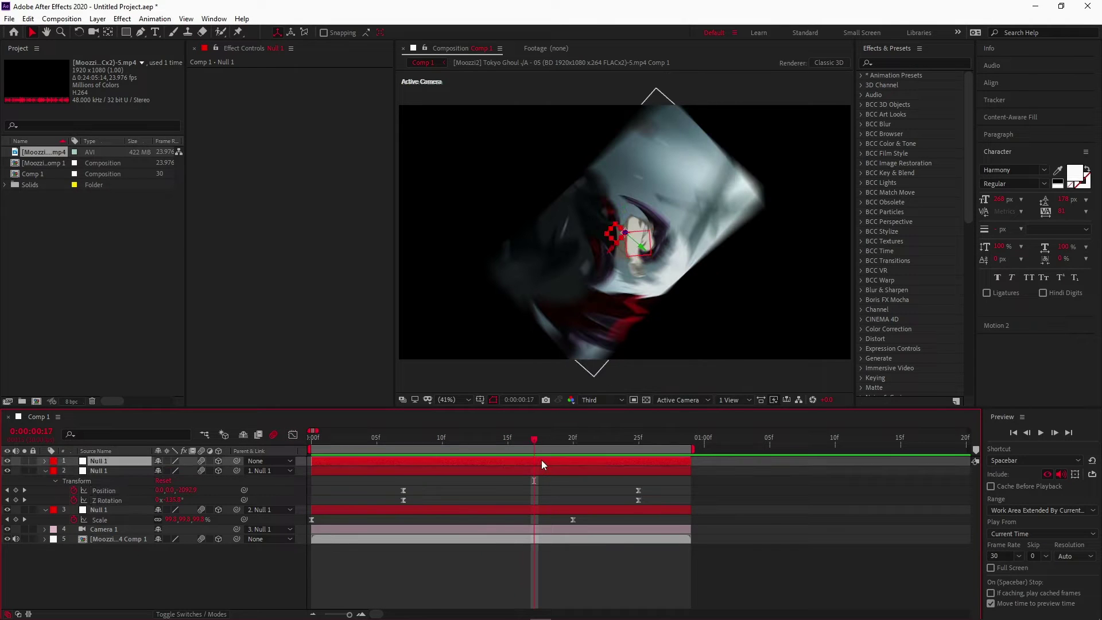
{"action": "key", "text": "s"}
{"action": "key", "text": "p"}
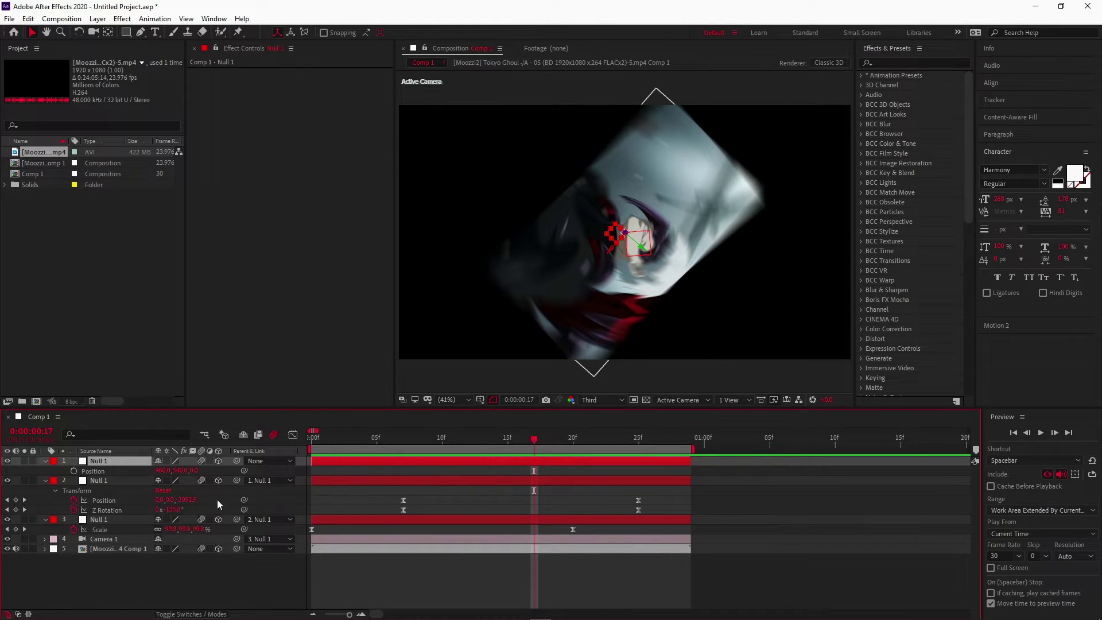
{"action": "key", "text": "shift+r"}
{"action": "left_click", "coordinate": [73, 509]}
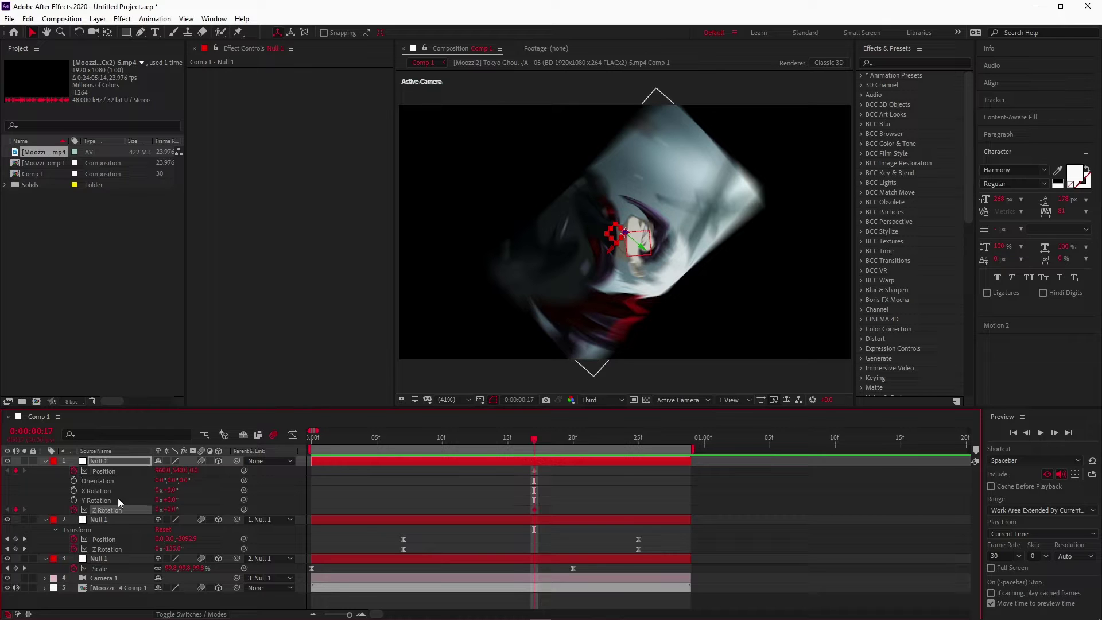
{"action": "key", "text": "u"}
- At frame 28, set Null 1's Z Rotation to -180° and adjust its Z position
{"action": "left_click_drag", "start_coordinate": [537, 438], "coordinate": [692, 439]}
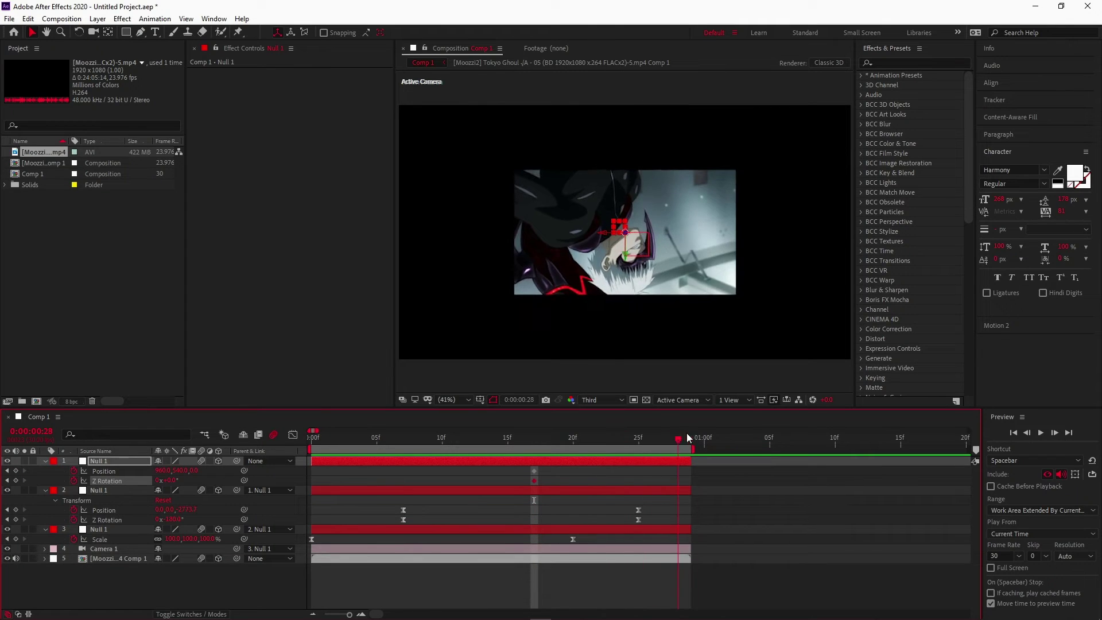
{"action": "key", "text": "Page_Up"}
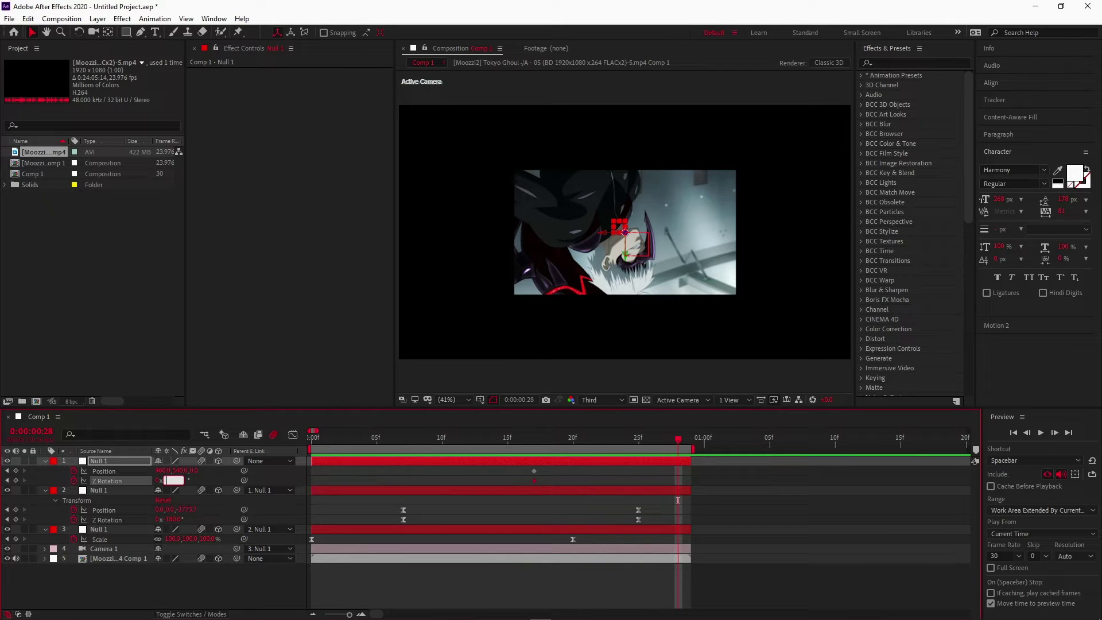
{"action": "key", "text": "Return"}
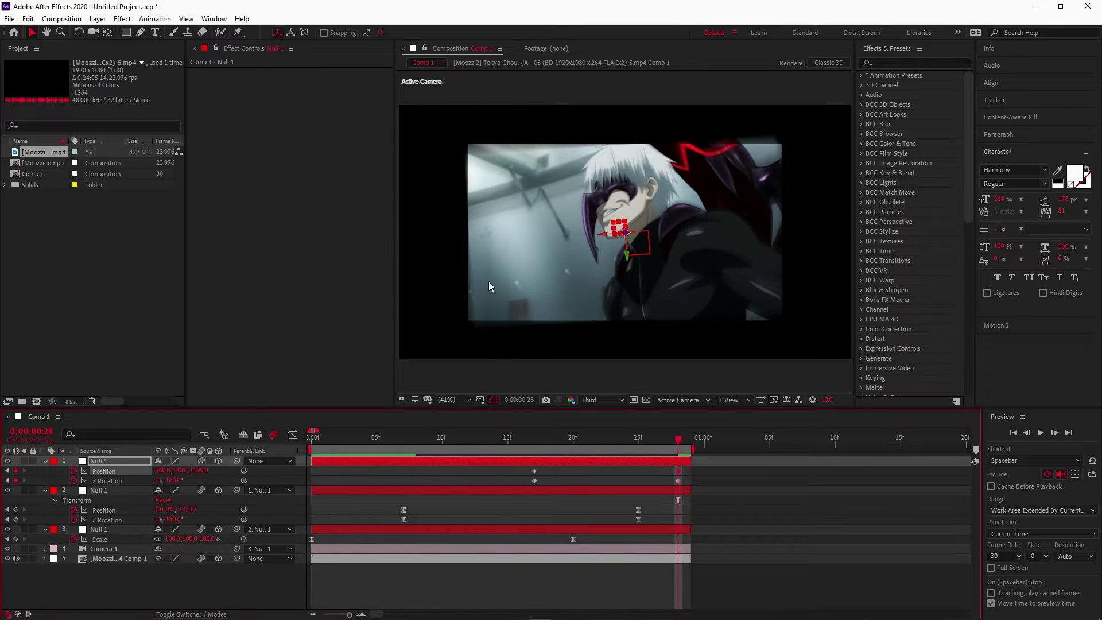
{"action": "left_click_drag", "start_coordinate": [628, 237], "coordinate": [1099, 545]}
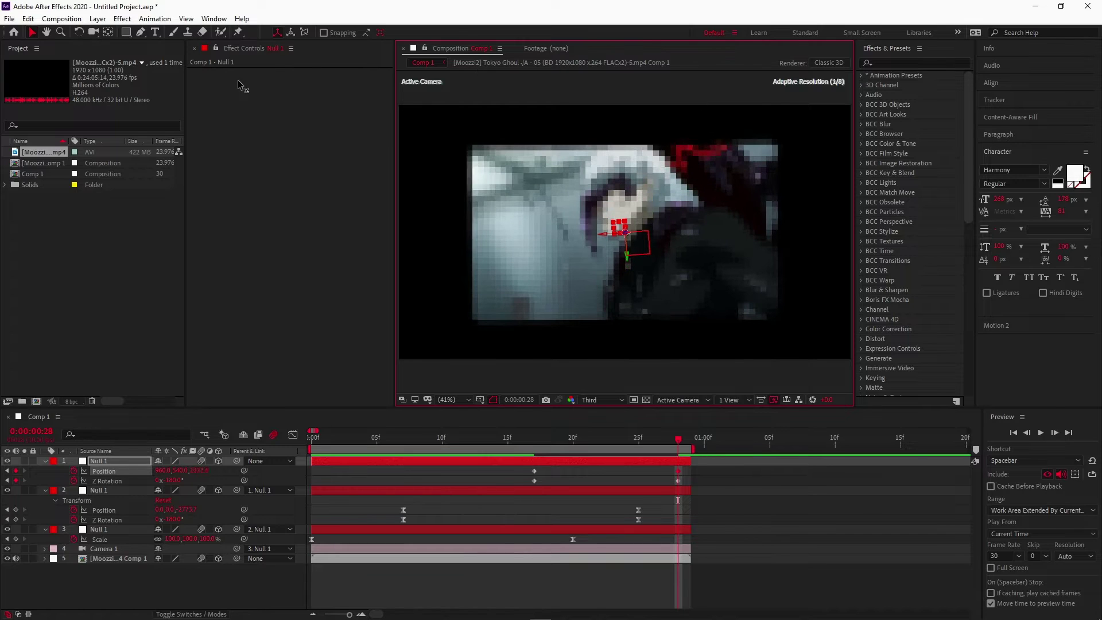
{"action": "mouse_move", "coordinate": [1099, 545]}
{"action": "left_mouse_down"}
{"action": "mouse_move", "coordinate": [208, 101]}
{"action": "mouse_move", "coordinate": [636, 242]}
{"action": "mouse_move", "coordinate": [420, 198]}
{"action": "left_mouse_up"}
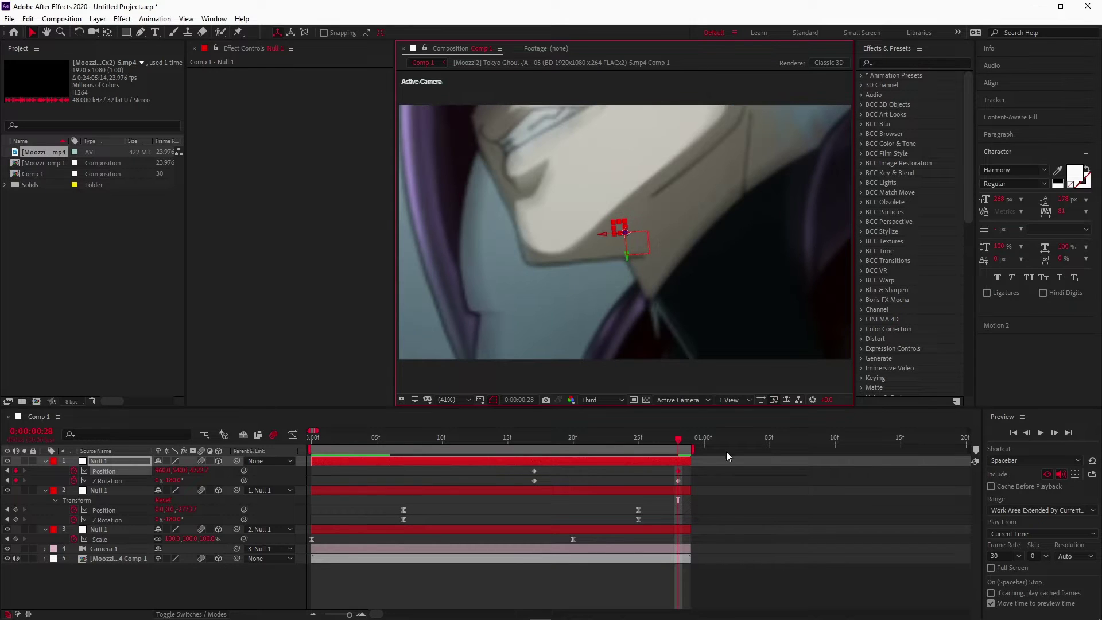
- Move Null 1's end keyframes later and apply Easy Ease to them
{"action": "left_click", "coordinate": [684, 480]}
{"action": "mouse_move", "coordinate": [679, 472]}
{"action": "left_mouse_down"}
{"action": "mouse_move", "coordinate": [692, 470]}
{"action": "mouse_move", "coordinate": [564, 489]}
{"action": "left_mouse_up"}
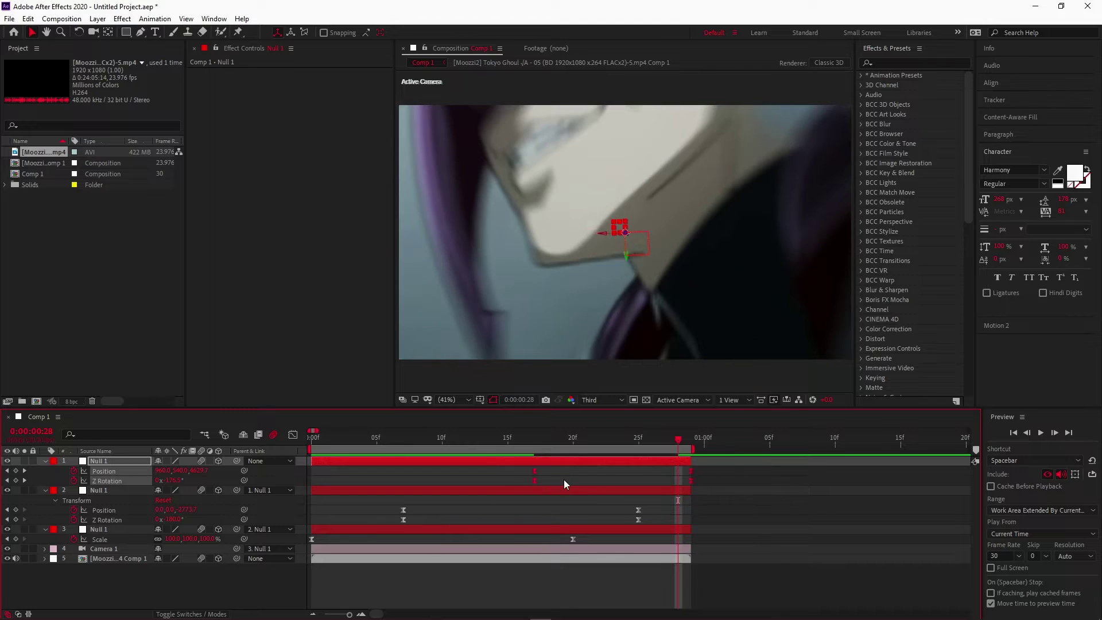
{"action": "key", "text": "F9"}
- Separate Null 1's Position into X, Y and Z and show only keyed properties
{"action": "right_click", "coordinate": [146, 472]}
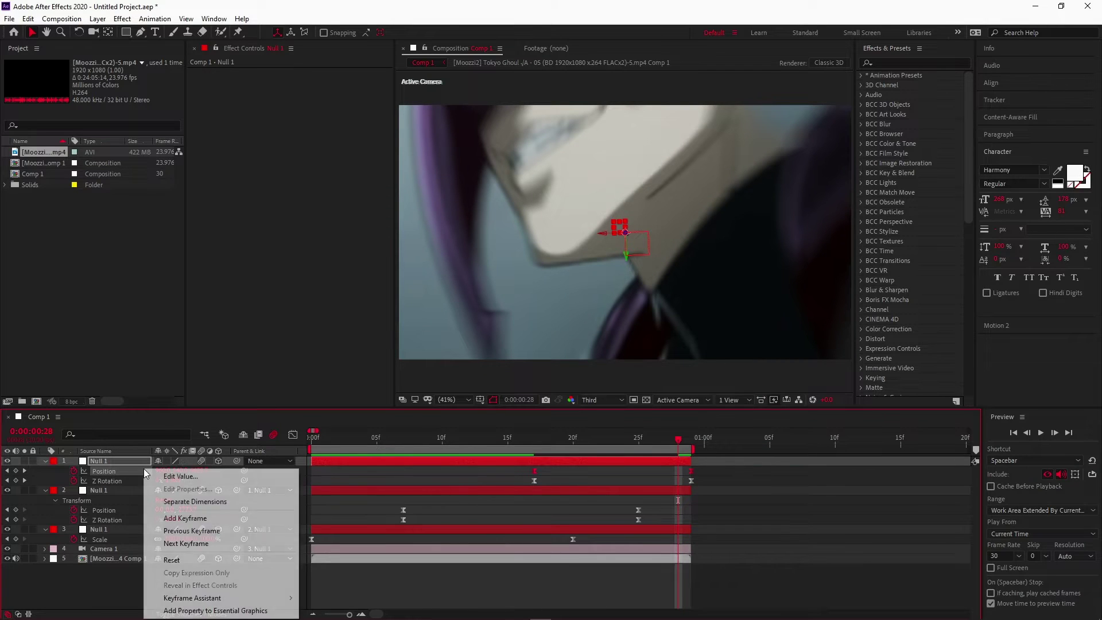
{"action": "left_click", "coordinate": [193, 501]}
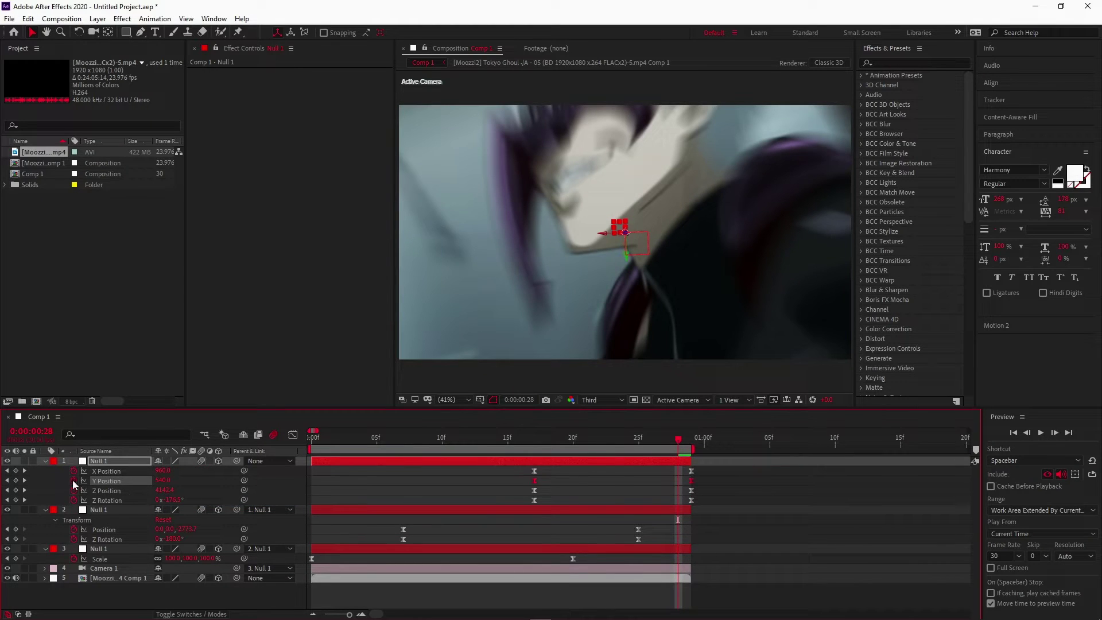
{"action": "key", "text": "u"}
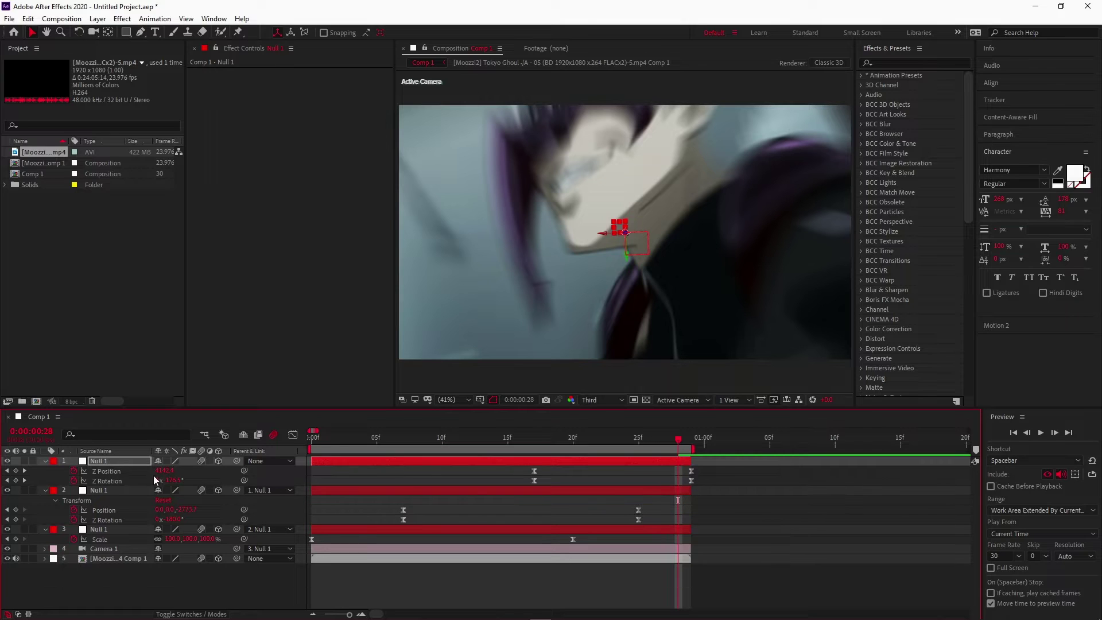
- In the value graph, ease the Z Position keys and stretch the handle to delay the push-in
{"action": "left_click", "coordinate": [292, 436]}
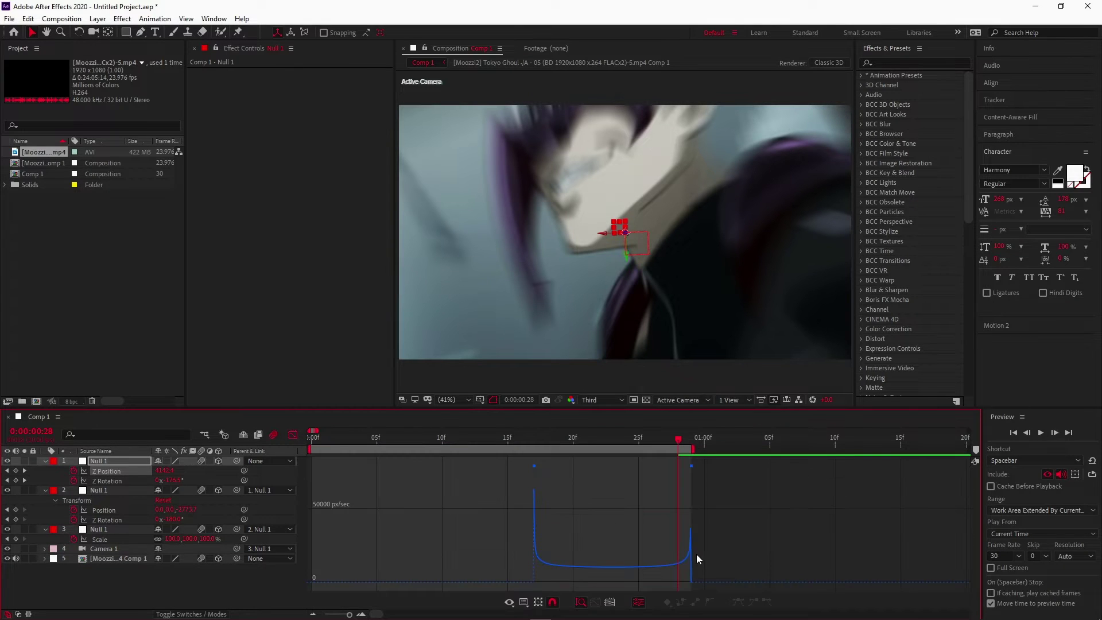
{"action": "right_click", "coordinate": [759, 520]}
{"action": "left_click", "coordinate": [806, 409]}
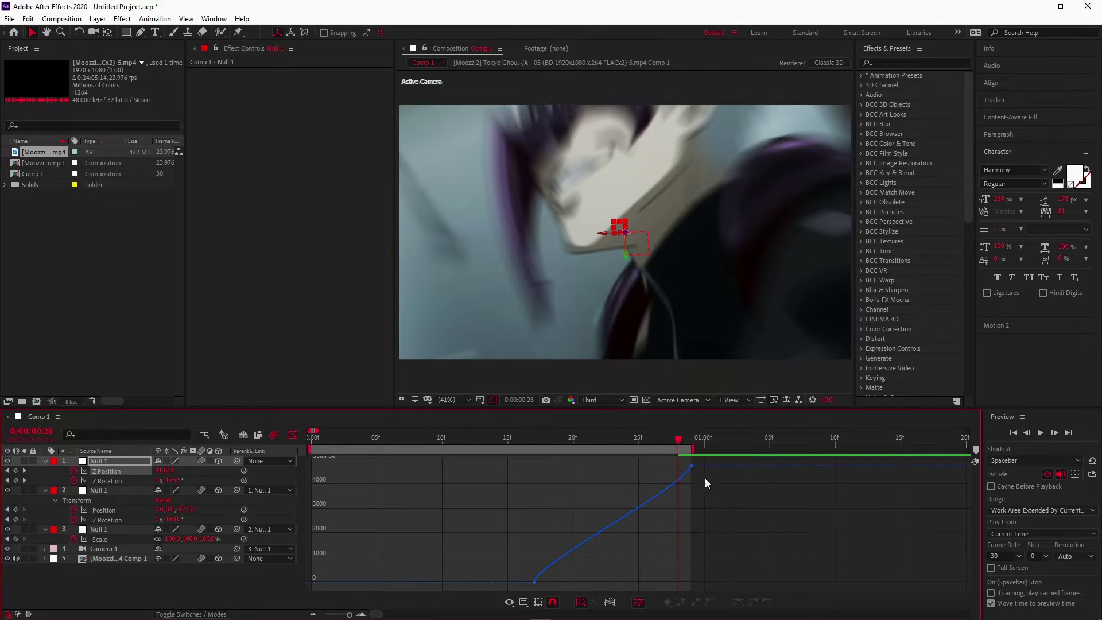
{"action": "key", "text": "F9"}
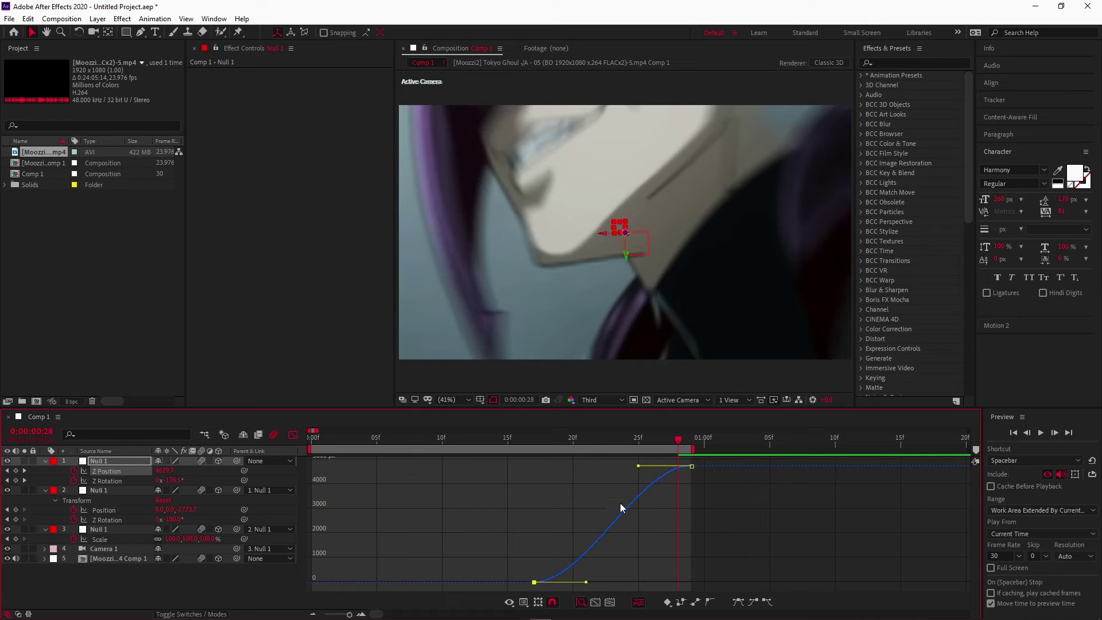
{"action": "mouse_move", "coordinate": [638, 470]}
{"action": "left_mouse_down"}
{"action": "mouse_move", "coordinate": [712, 526]}
{"action": "mouse_move", "coordinate": [688, 565]}
{"action": "left_mouse_up"}
{"action": "left_click_drag", "start_coordinate": [626, 582], "coordinate": [661, 582]}
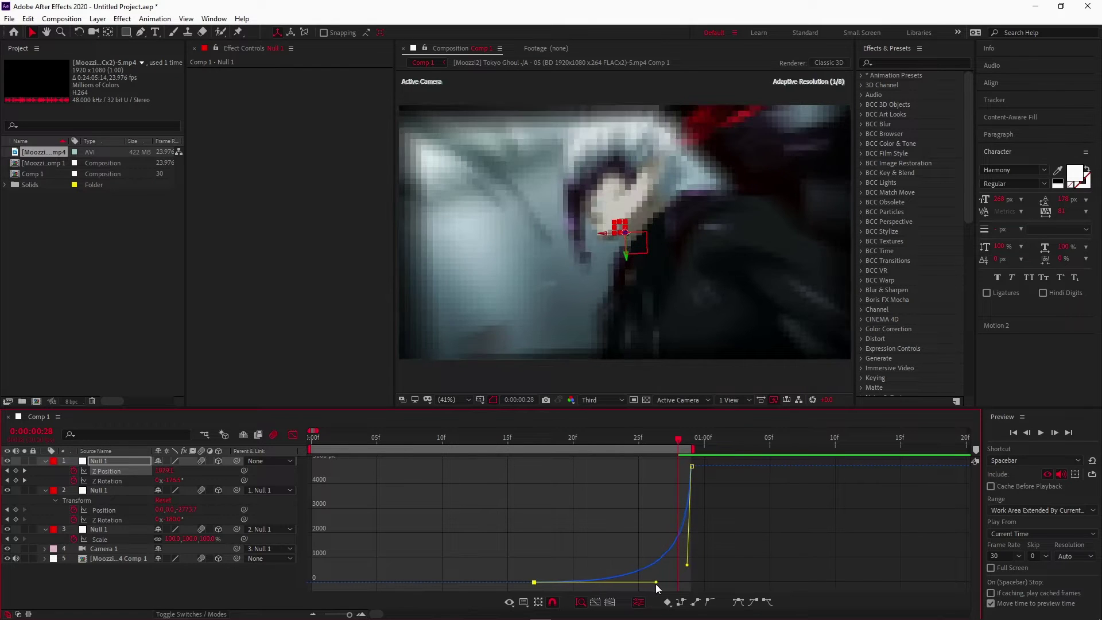
- Ease the Z Rotation keys and reshape handles so the spin accelerates into the last frame
{"action": "left_click", "coordinate": [123, 480]}
{"action": "key", "text": "F9"}
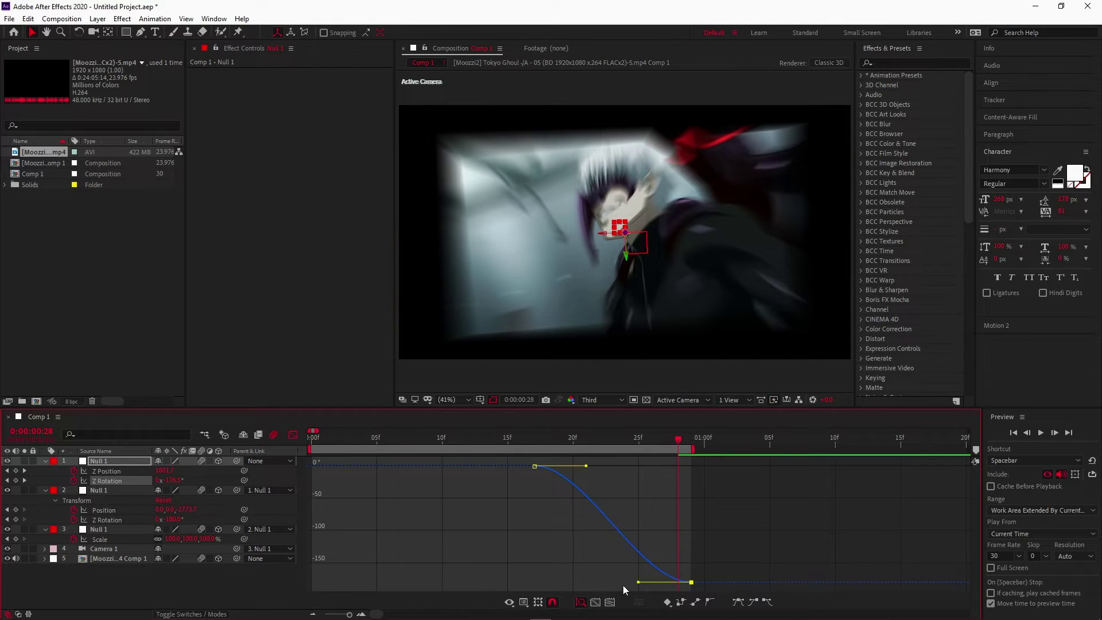
{"action": "mouse_move", "coordinate": [628, 584]}
{"action": "left_mouse_down"}
{"action": "mouse_move", "coordinate": [676, 547]}
{"action": "mouse_move", "coordinate": [687, 491]}
{"action": "left_mouse_up"}
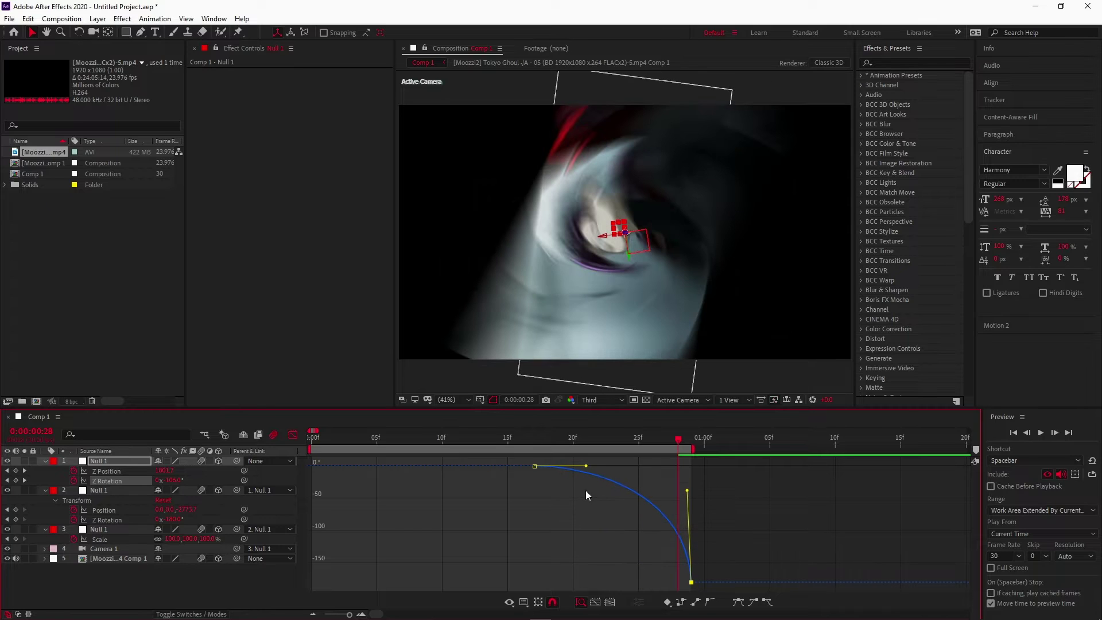
{"action": "mouse_move", "coordinate": [585, 466]}
{"action": "left_mouse_down"}
{"action": "mouse_move", "coordinate": [645, 470]}
{"action": "mouse_move", "coordinate": [313, 437]}
{"action": "left_mouse_up"}
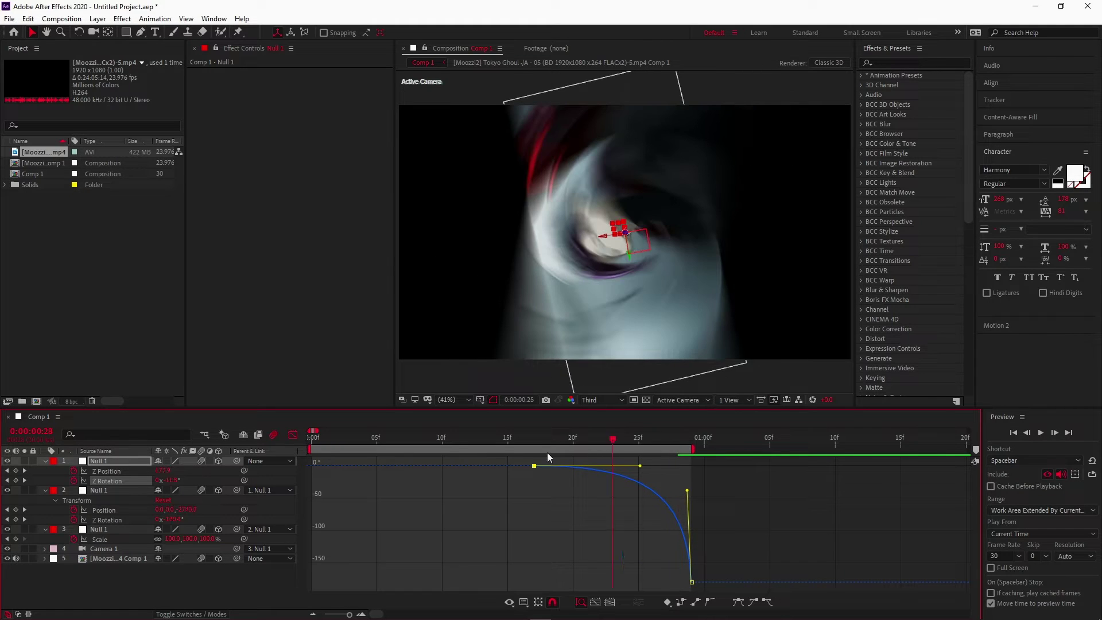
- Preview the new motion, then replay the whole animation from the start
{"action": "key", "text": "space"}
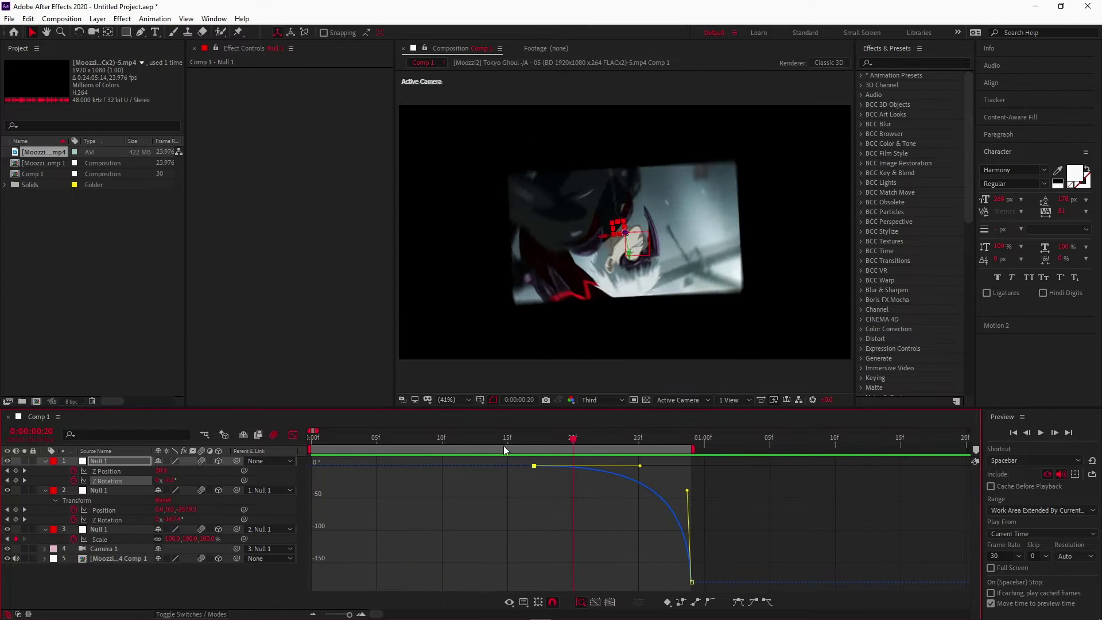
{"action": "key", "text": "space"}
{"action": "left_click", "coordinate": [293, 435]}
{"action": "left_click_drag", "start_coordinate": [404, 436], "coordinate": [351, 437]}
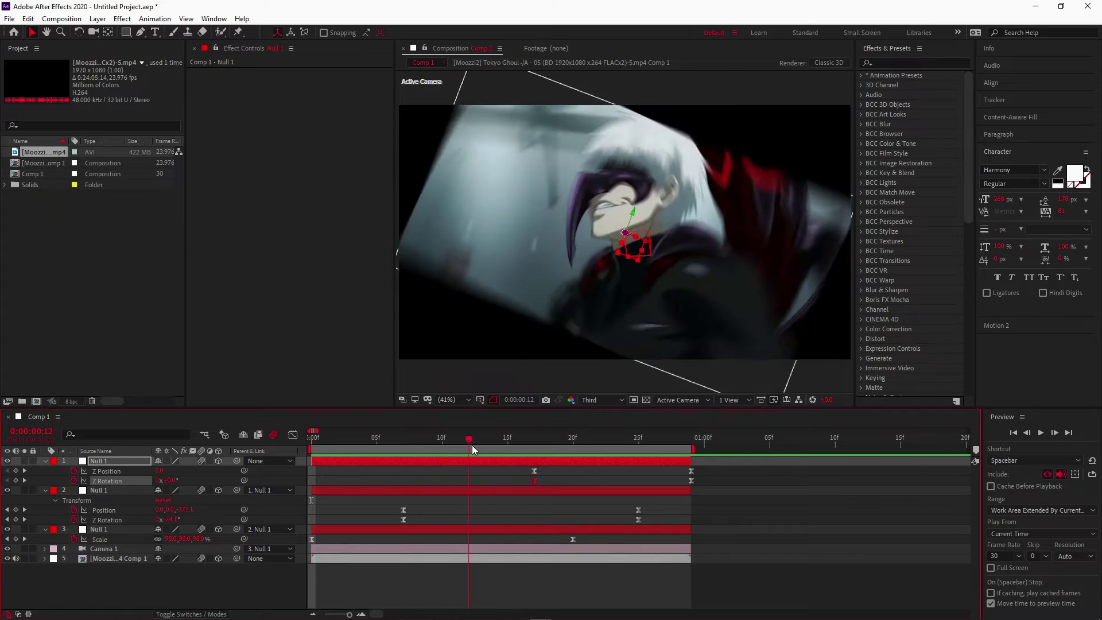
{"action": "key", "text": "Home"}
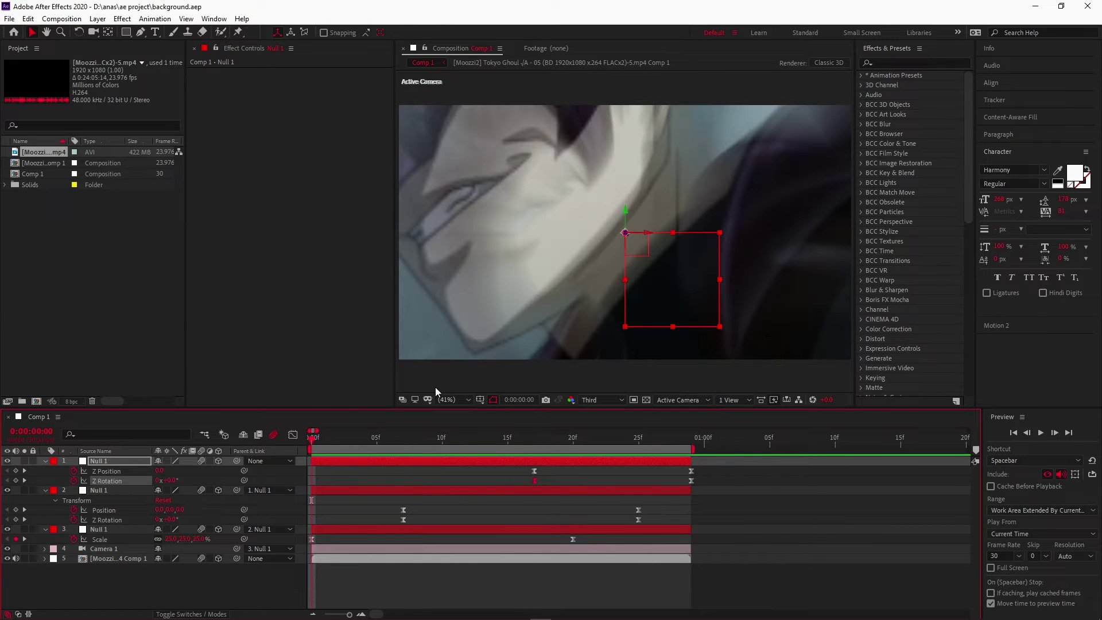
{"action": "key", "text": "space"}
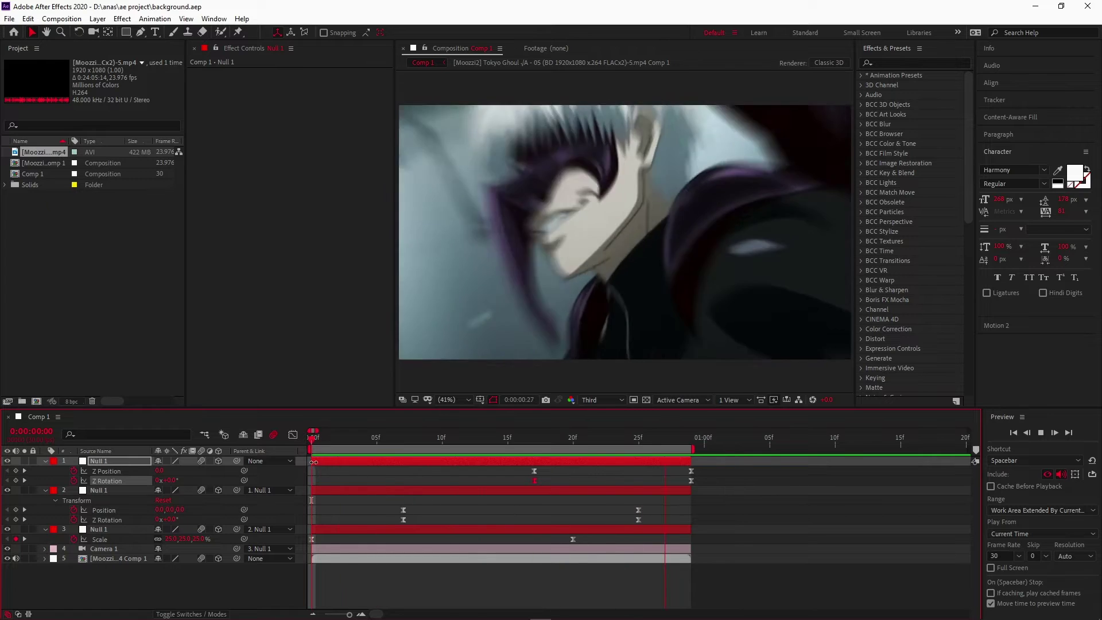
{"action": "key", "text": "space"}
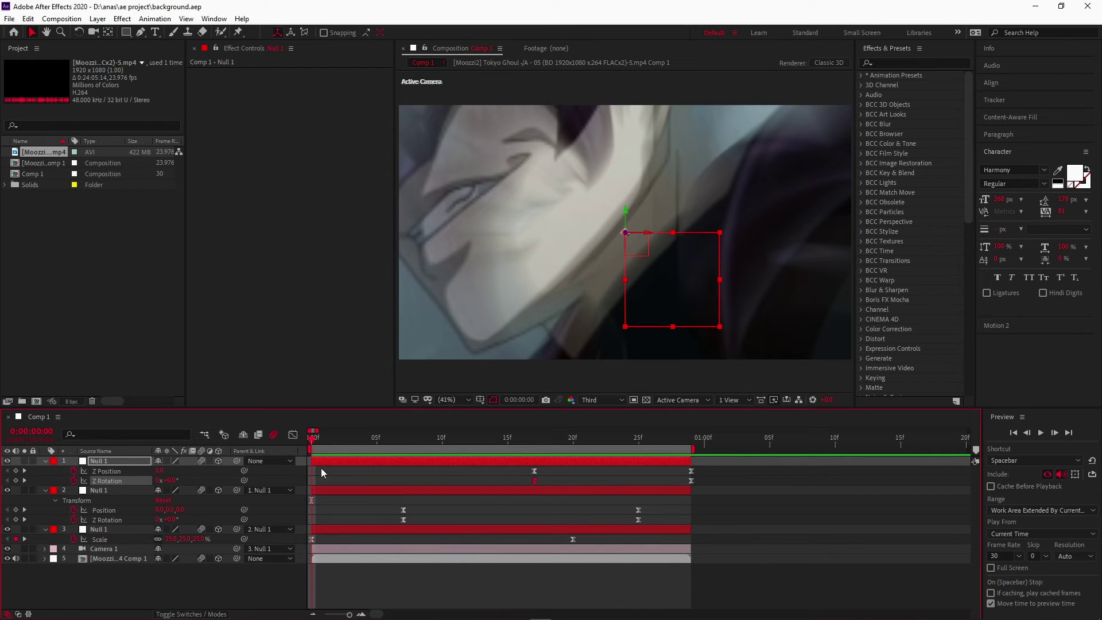
- Create a new black solid layer in Comp 1
{"action": "right_click", "coordinate": [299, 460]}
{"action": "mouse_move", "coordinate": [322, 470]}
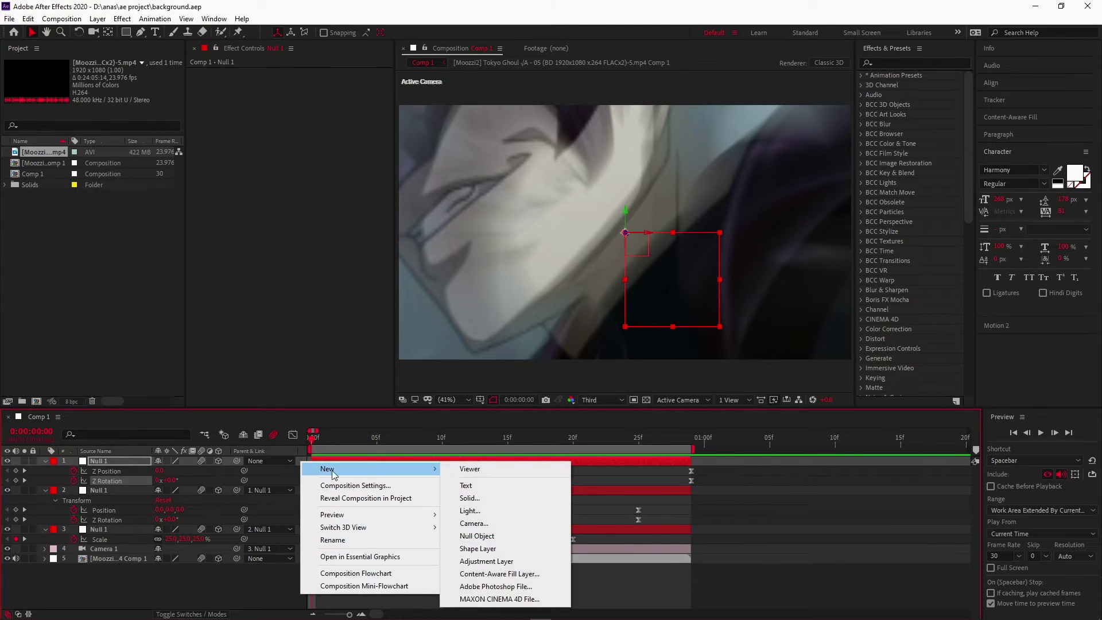
{"action": "left_click", "coordinate": [482, 503]}
{"action": "left_click", "coordinate": [561, 381]}
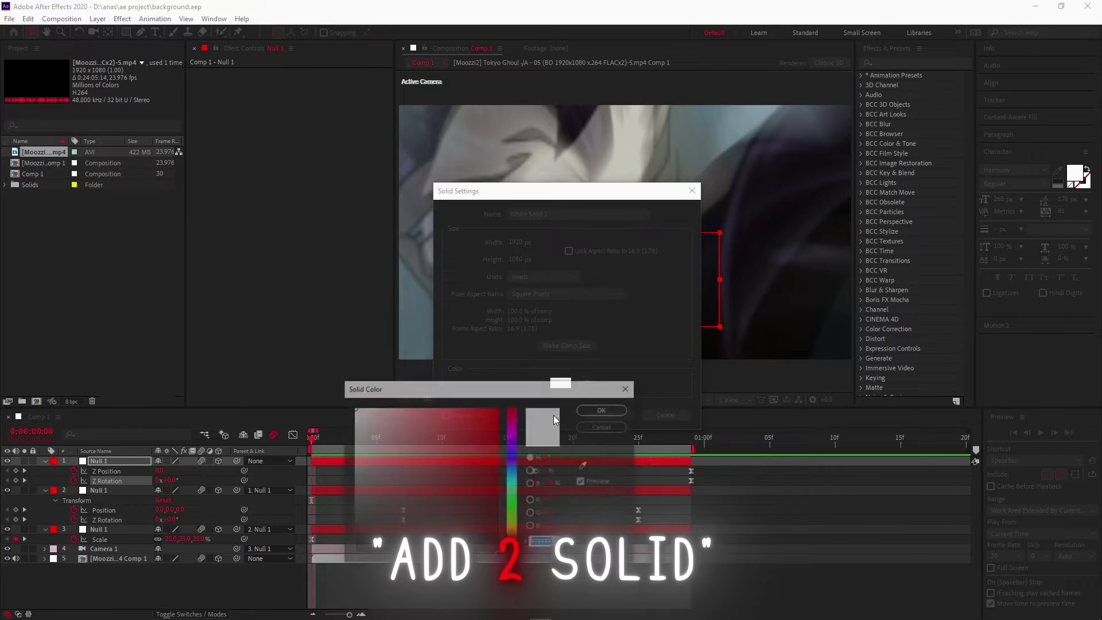
{"action": "left_click", "coordinate": [604, 408]}
{"action": "left_click", "coordinate": [609, 415]}
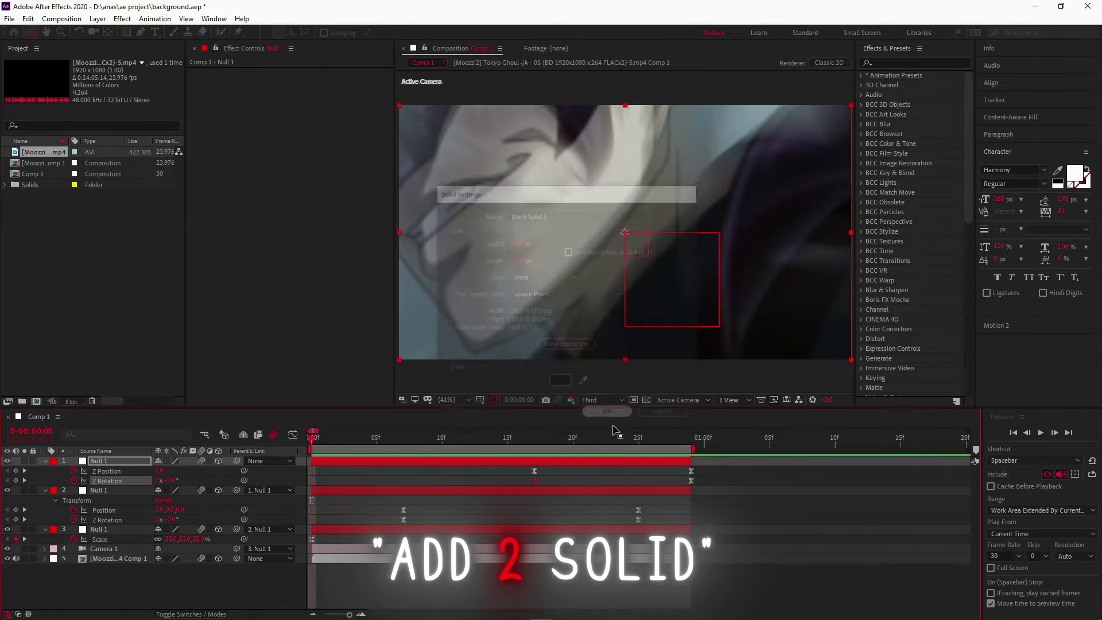
- Duplicate the black solid and cut both copies off at frame 29
{"action": "left_click", "coordinate": [692, 437]}
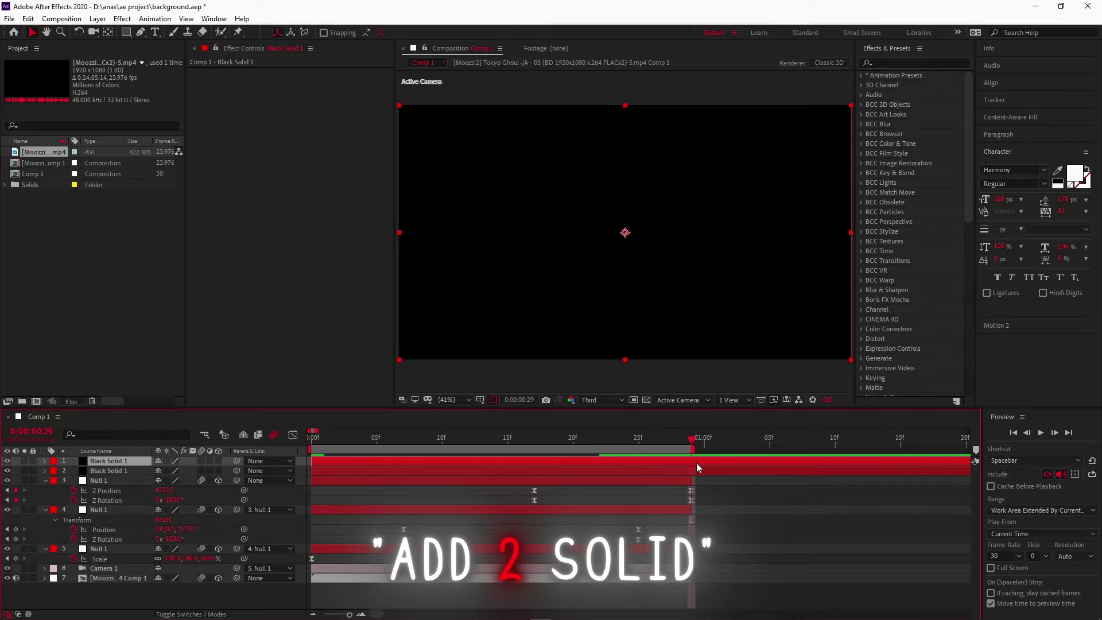
{"action": "key", "text": "ctrl+d"}
{"action": "key", "text": "ctrl+shift+d"}
{"action": "key", "text": "Delete"}
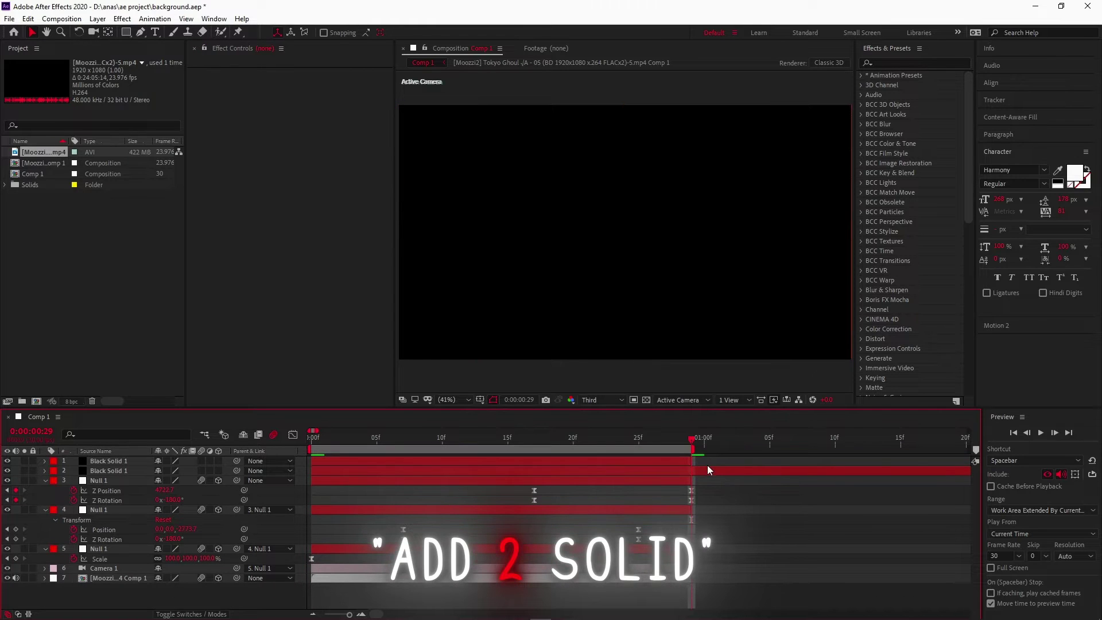
{"action": "left_click", "coordinate": [708, 468]}
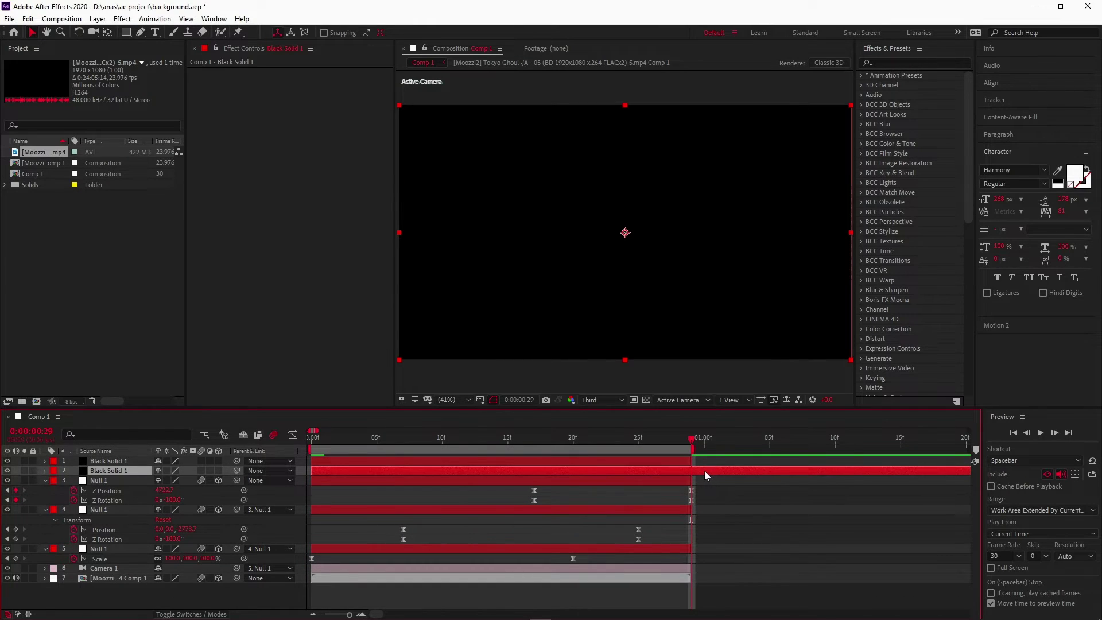
{"action": "key", "text": "ctrl+shift+s"}
{"action": "key", "text": "Escape"}
{"action": "key", "text": "ctrl+shift+d"}
{"action": "key", "text": "Delete"}
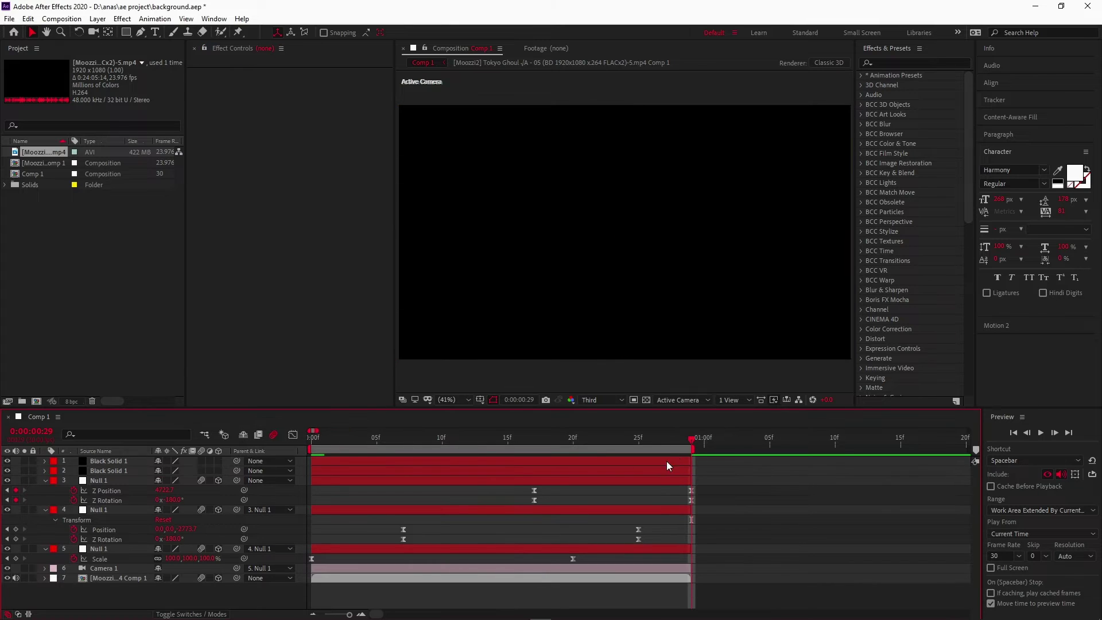
- Move both black solids to the bottom of the layer stack
{"action": "left_click", "coordinate": [667, 462]}
{"action": "left_click", "coordinate": [669, 468], "text": "shift"}
{"action": "left_click_drag", "start_coordinate": [116, 570], "coordinate": [546, 591]}
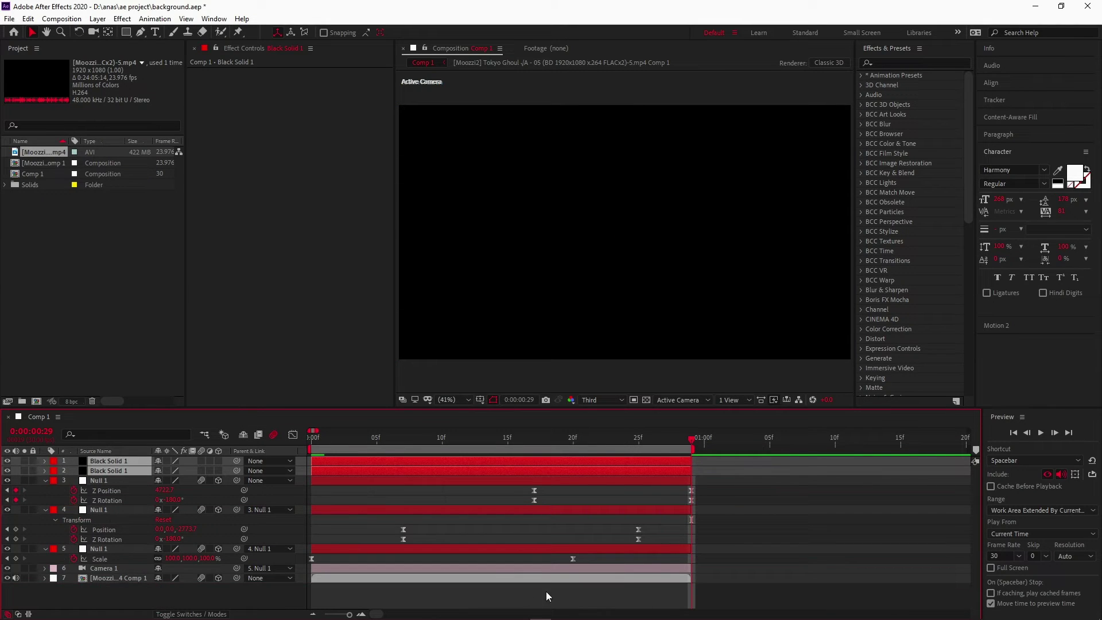
{"action": "left_click_drag", "start_coordinate": [114, 471], "coordinate": [130, 583]}
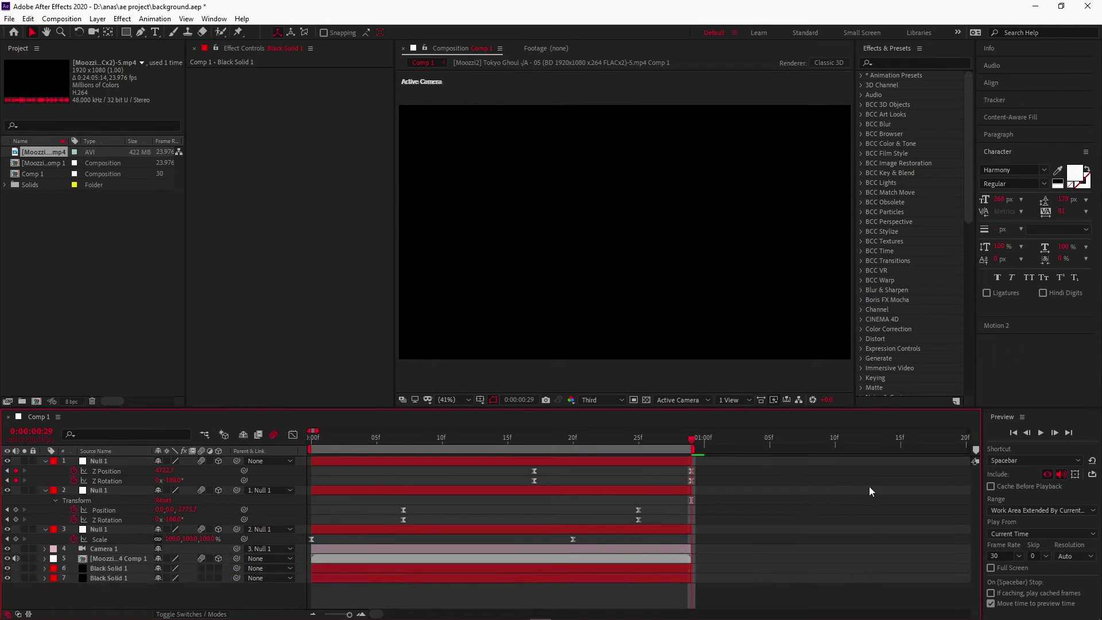
- At frame 18, apply Optical Flares to the lower black solid via an 'opti' search
{"action": "left_click", "coordinate": [455, 440]}
{"action": "left_click", "coordinate": [547, 441]}
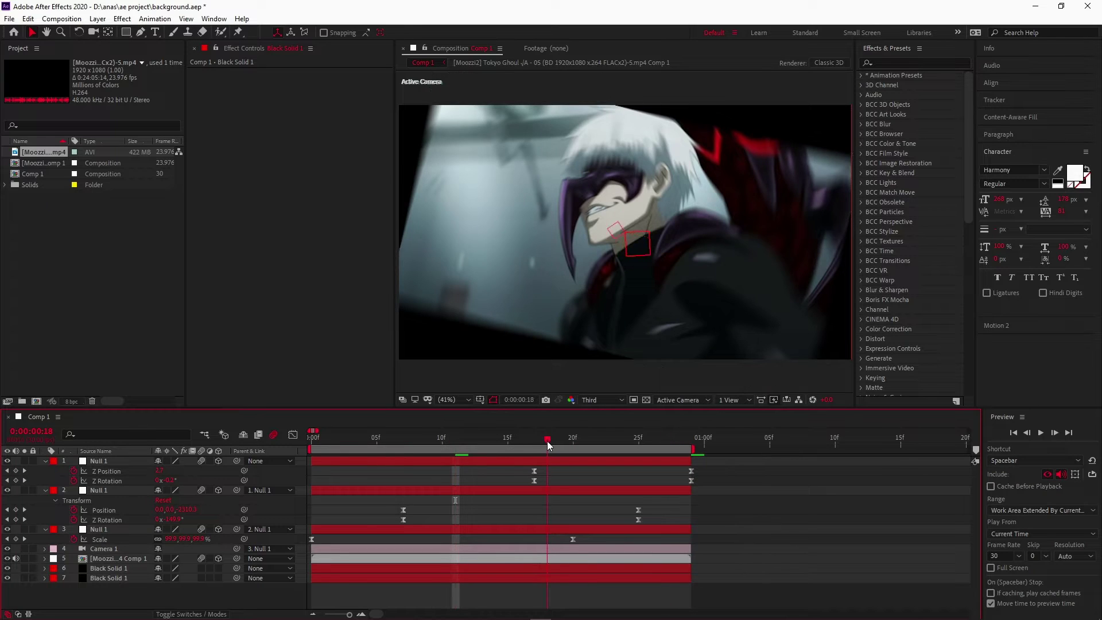
{"action": "left_click", "coordinate": [571, 570]}
{"action": "key", "text": "ctrl+space"}
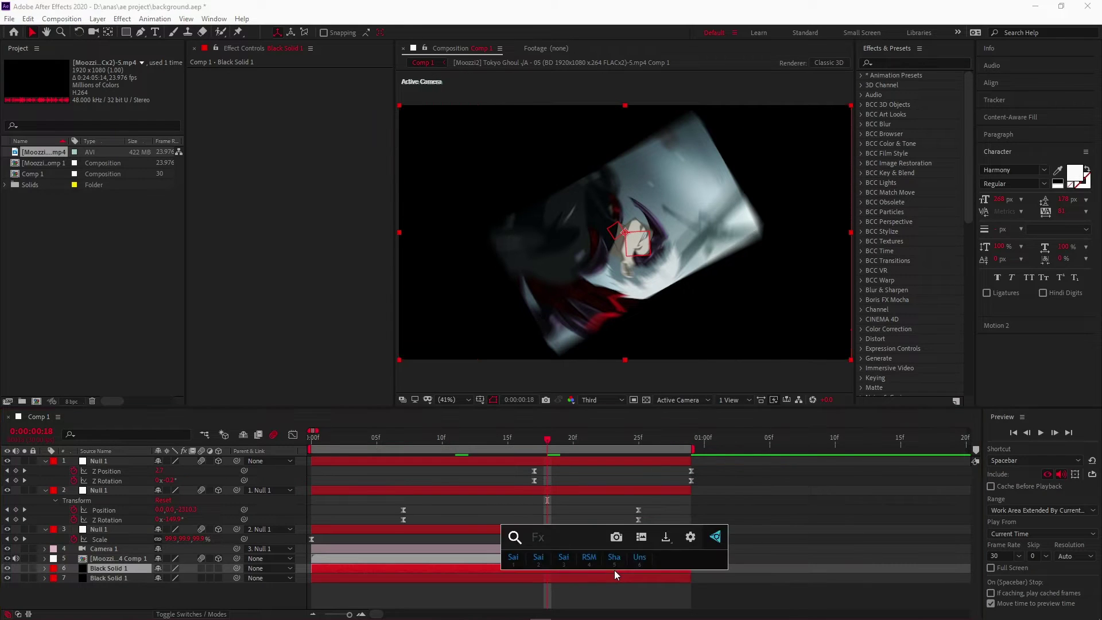
{"action": "type", "text": "opti"}
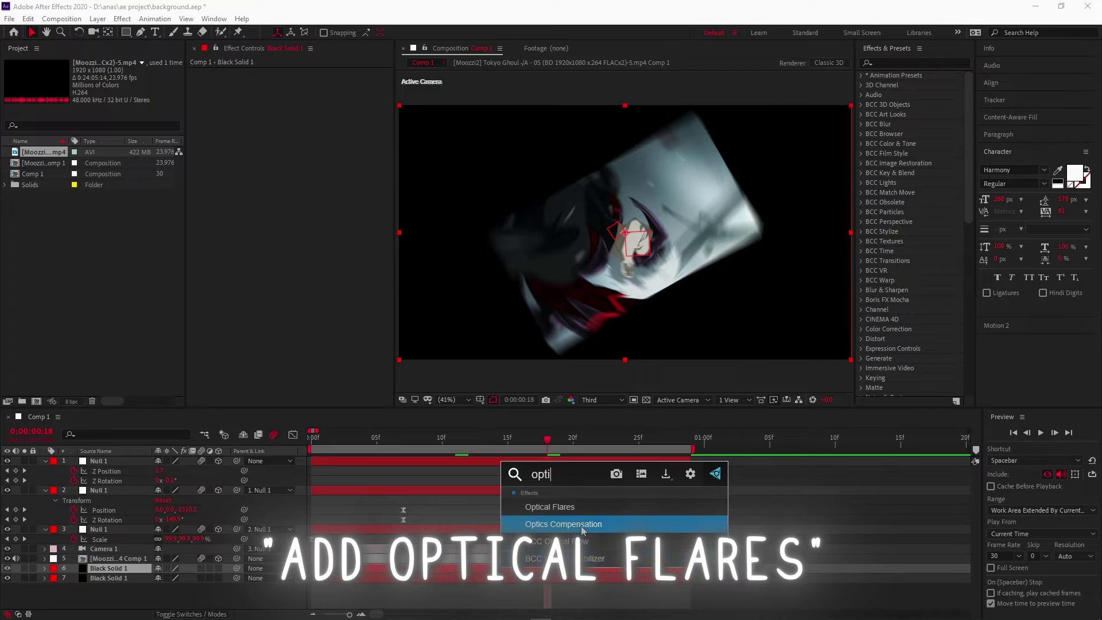
{"action": "left_click", "coordinate": [539, 510]}
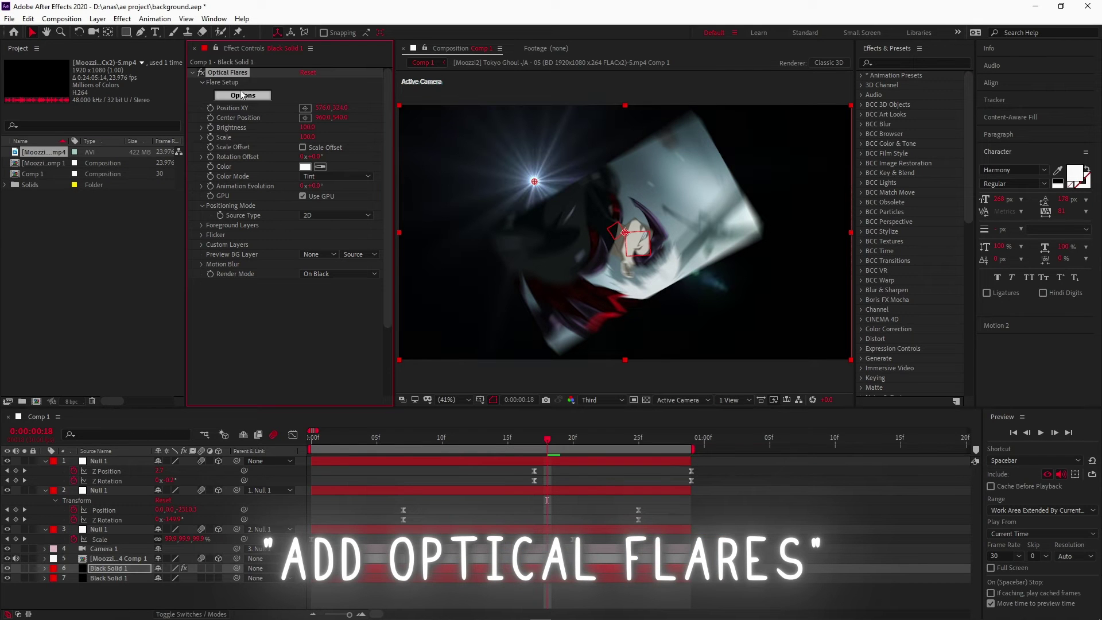
- In Optical Flares Options, clear all objects and add Glow, Multi Iris and Lens Orbs
{"action": "left_click", "coordinate": [244, 95]}
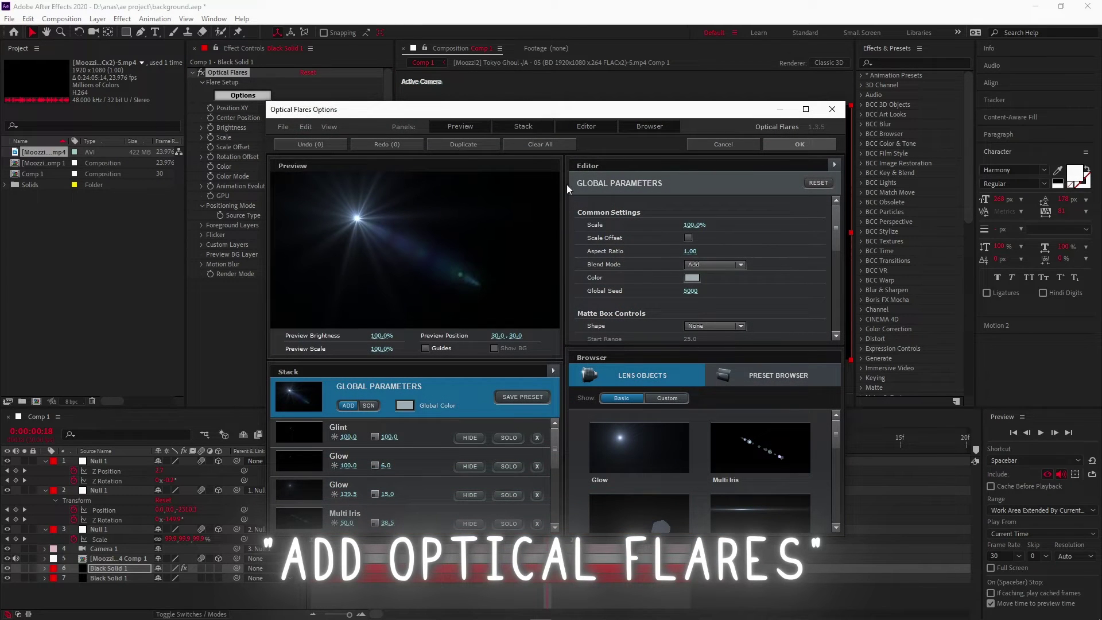
{"action": "left_click", "coordinate": [541, 144]}
{"action": "left_click", "coordinate": [527, 348]}
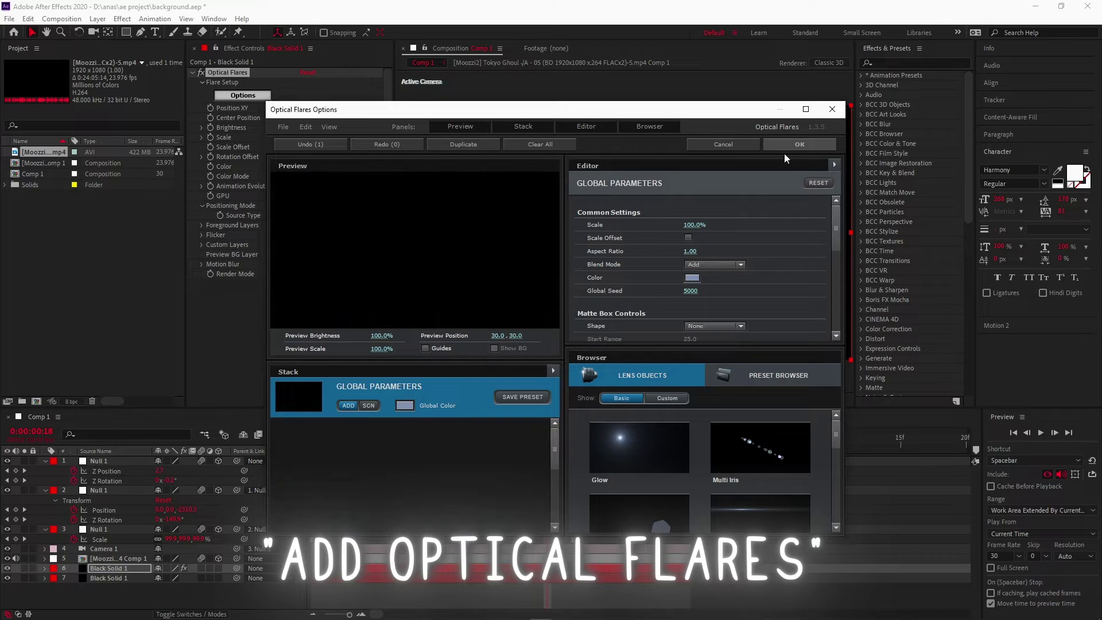
{"action": "left_click", "coordinate": [806, 109]}
{"action": "left_click", "coordinate": [625, 454]}
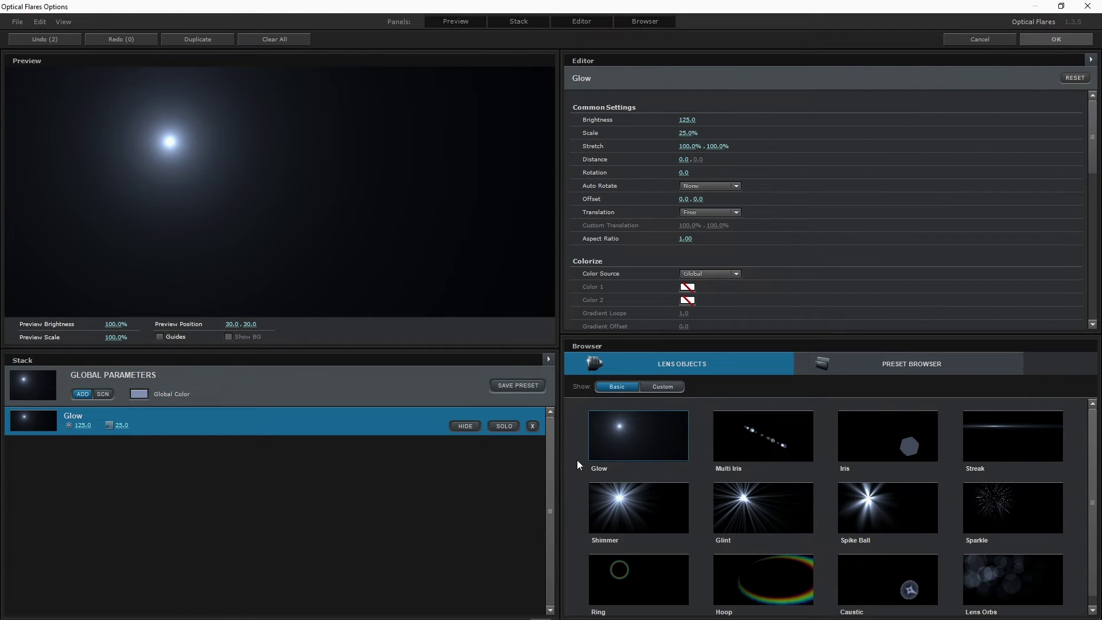
{"action": "left_click", "coordinate": [798, 451]}
{"action": "left_click", "coordinate": [984, 574]}
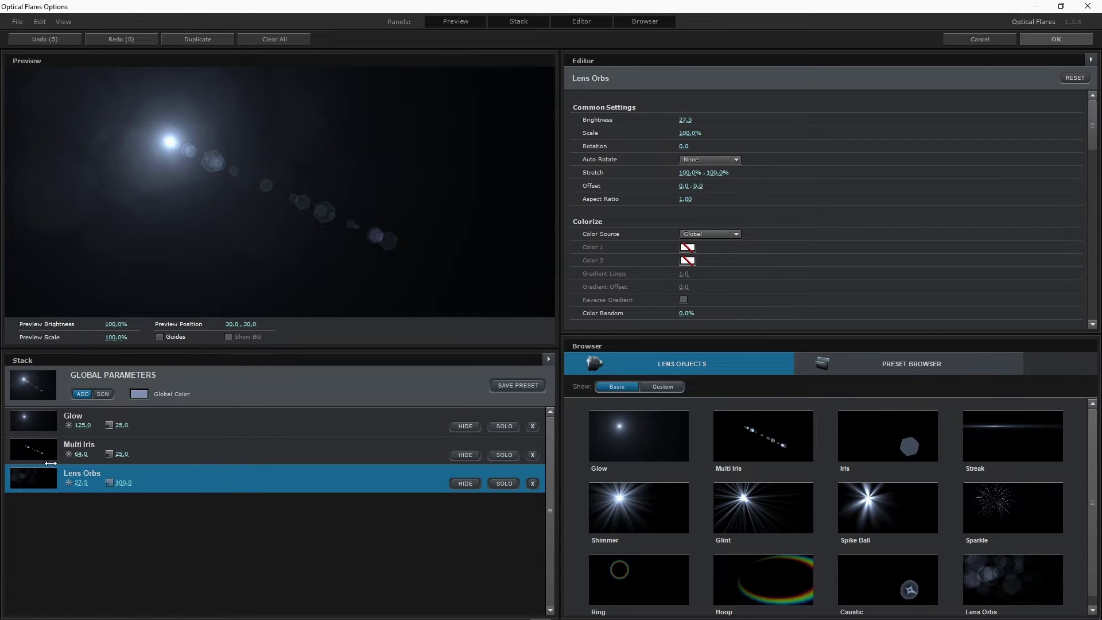
- Set the flare's global colour to red and dim preview brightness to 71.5%
{"action": "left_click", "coordinate": [139, 394]}
{"action": "left_click", "coordinate": [231, 430]}
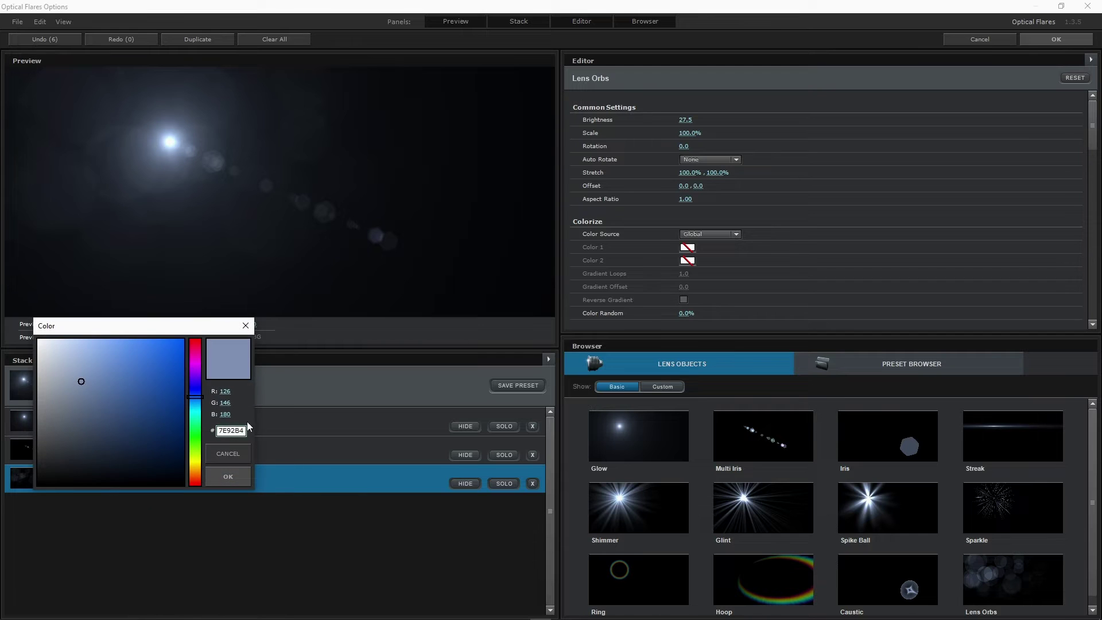
{"action": "type", "text": "B47E7E"}
{"action": "left_click", "coordinate": [149, 339]}
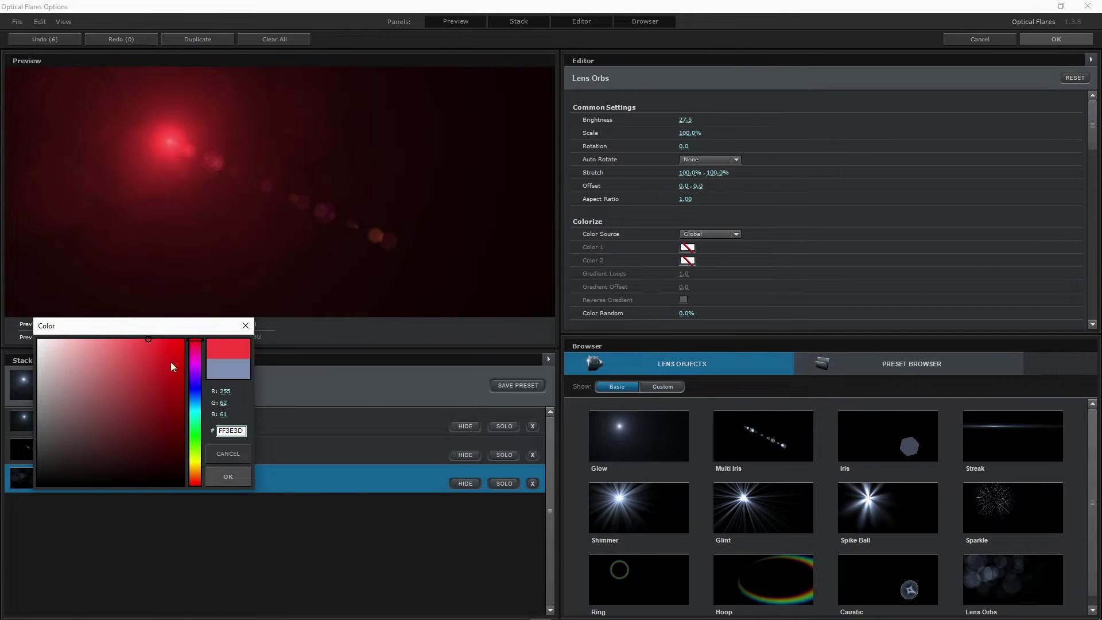
{"action": "left_click", "coordinate": [228, 477]}
{"action": "left_click_drag", "start_coordinate": [123, 329], "coordinate": [105, 339]}
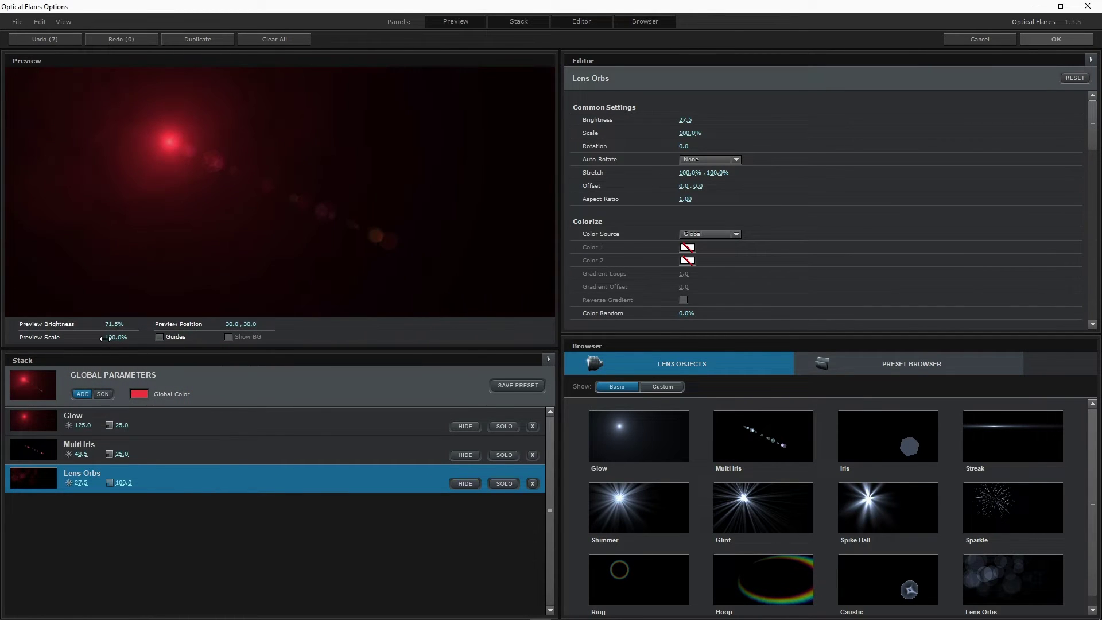
- Move the red Optical Flares flare toward the top-left and set its Scale to 90
{"action": "left_click", "coordinate": [1029, 39]}
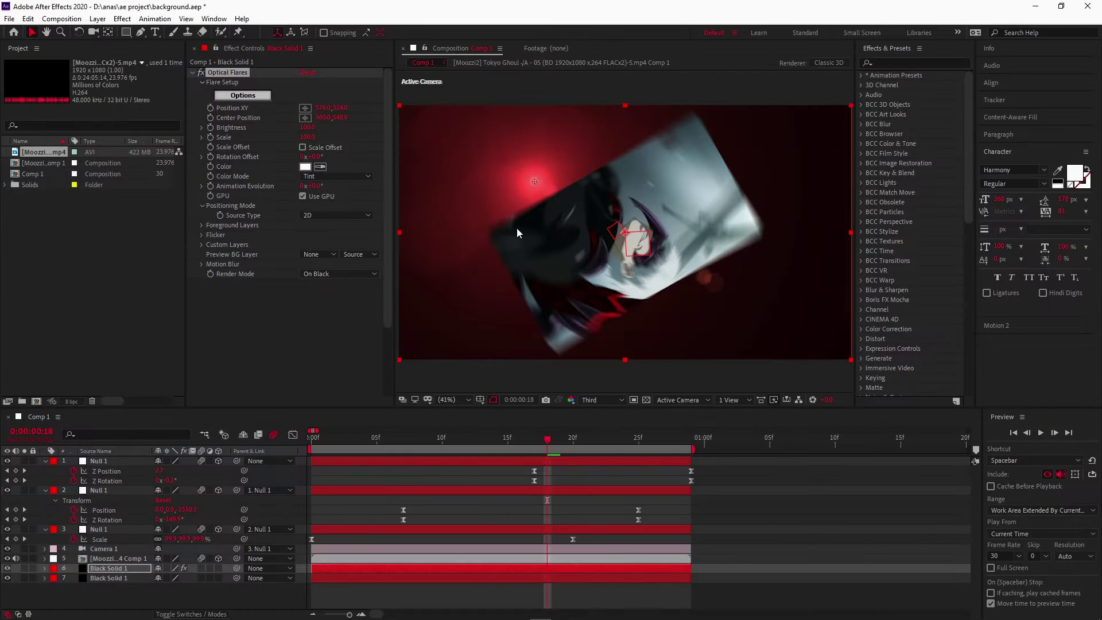
{"action": "left_click_drag", "start_coordinate": [534, 181], "coordinate": [469, 101]}
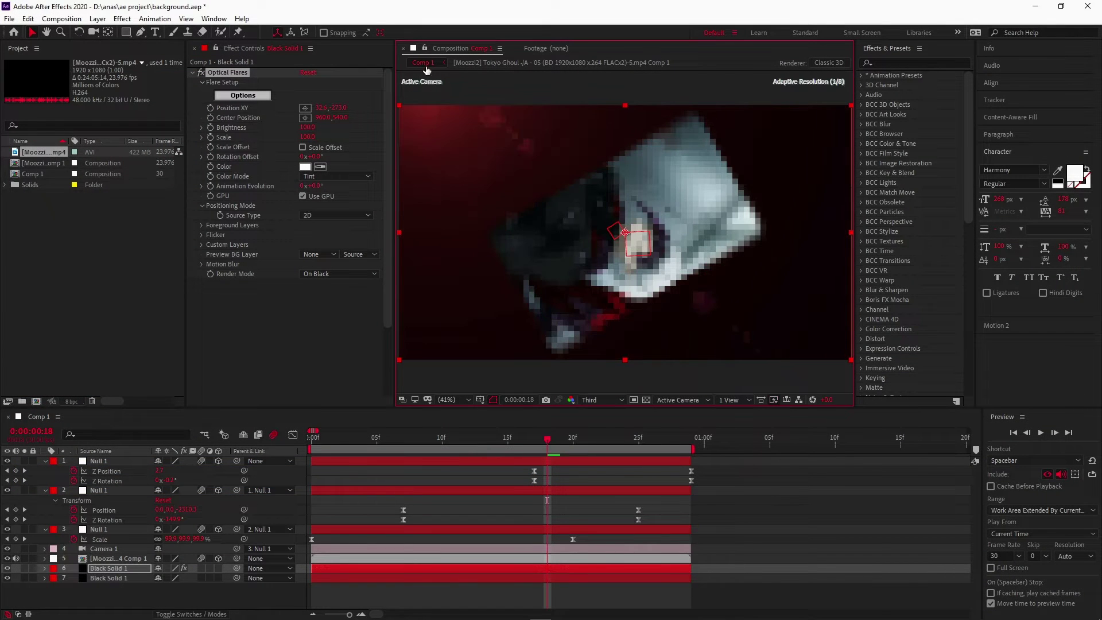
{"action": "scroll", "coordinate": [501, 184], "scroll_direction": "down", "scroll_amount": 2}
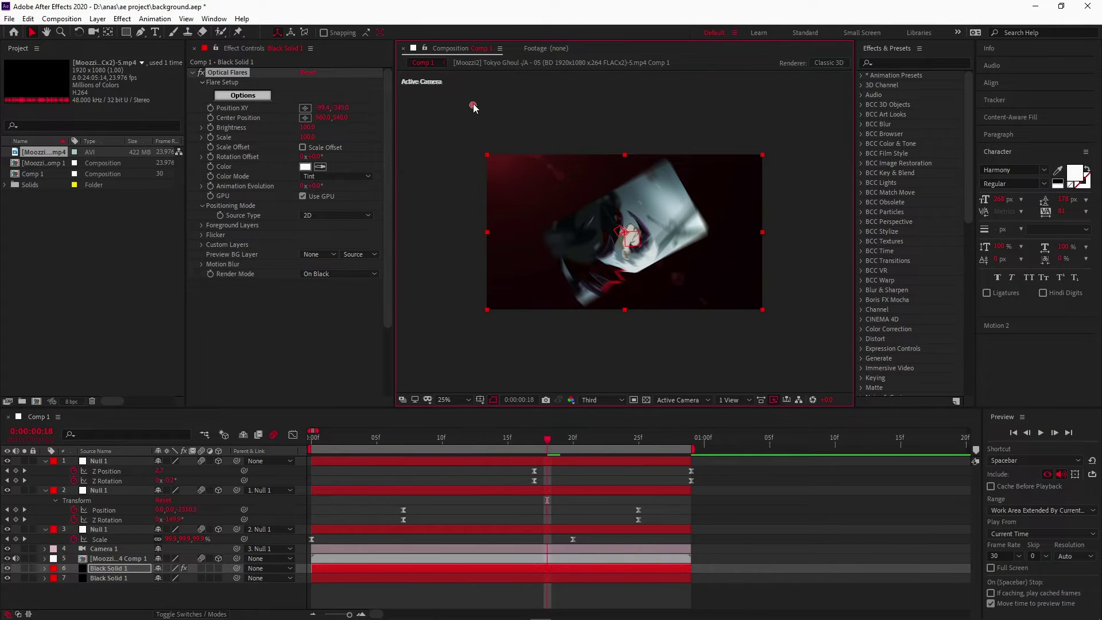
{"action": "left_click", "coordinate": [308, 140]}
{"action": "type", "text": "0"}
{"action": "key", "text": "Return"}
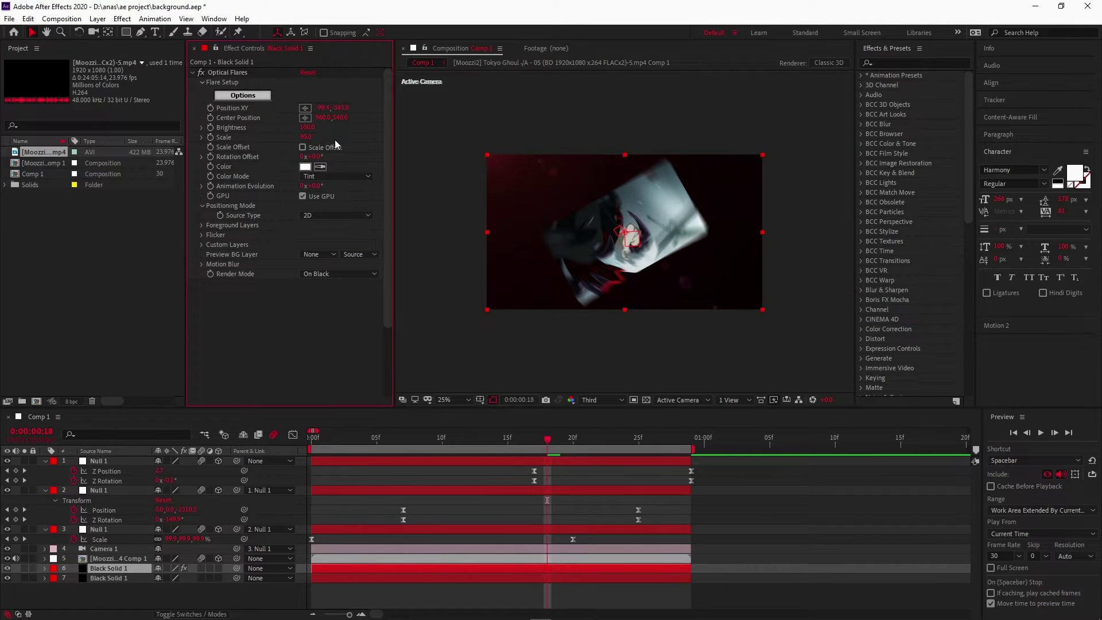
- Move the bottom Black Solid 1 above the flare solid in the timeline
{"action": "left_click", "coordinate": [828, 524]}
{"action": "key", "text": "period"}
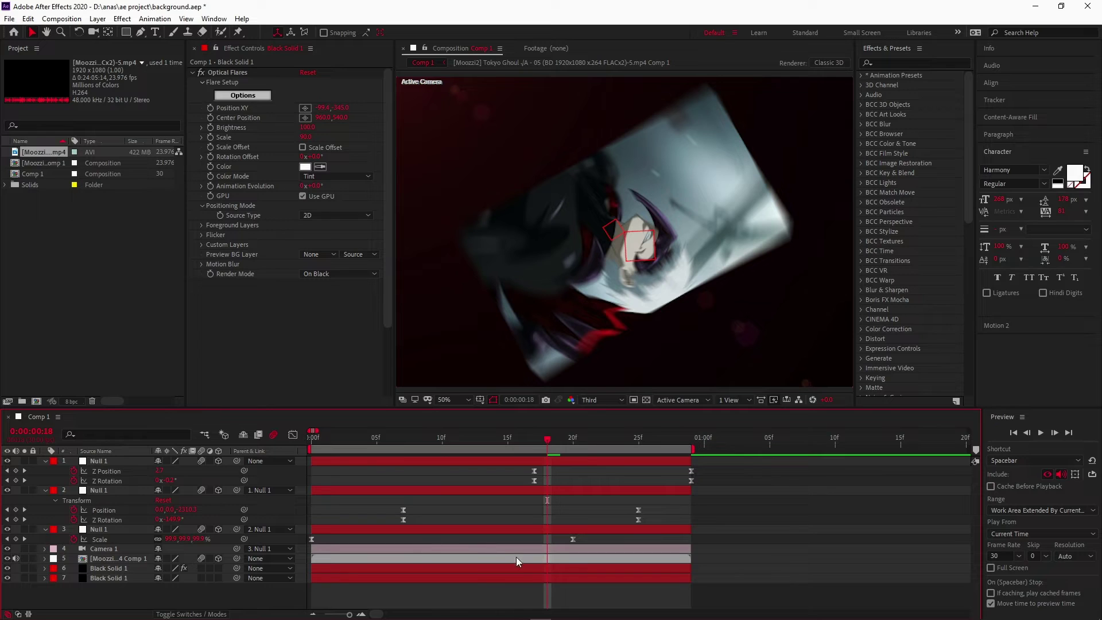
{"action": "left_click", "coordinate": [485, 580]}
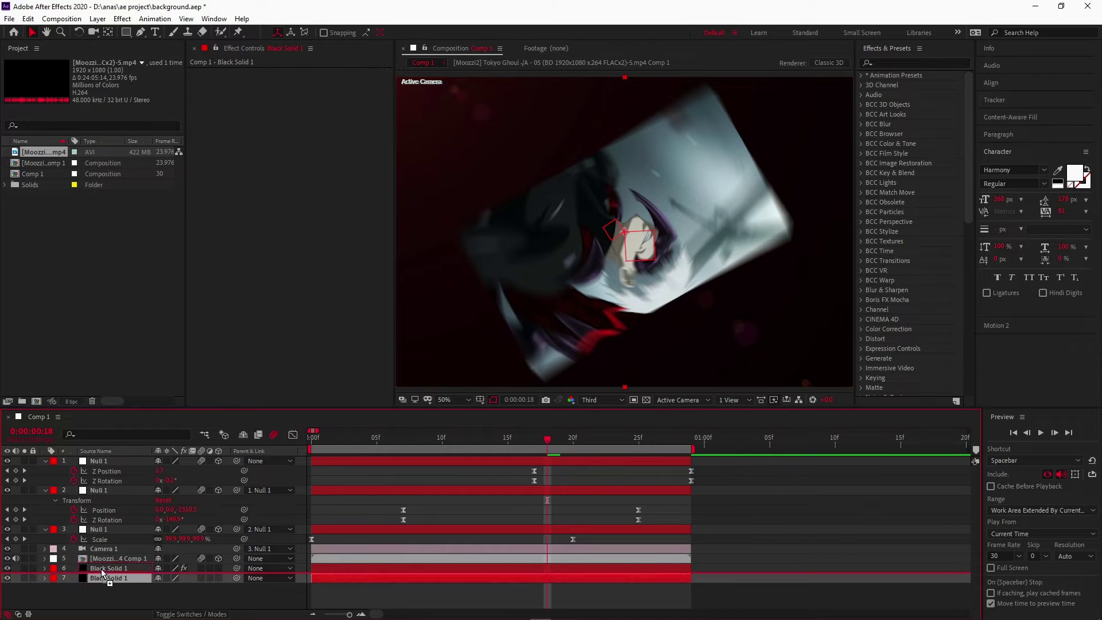
{"action": "left_click_drag", "start_coordinate": [98, 581], "coordinate": [101, 568]}
- Apply Trapcode Particular to the black solid through the 'part' effect search
{"action": "key", "text": "ctrl+space"}
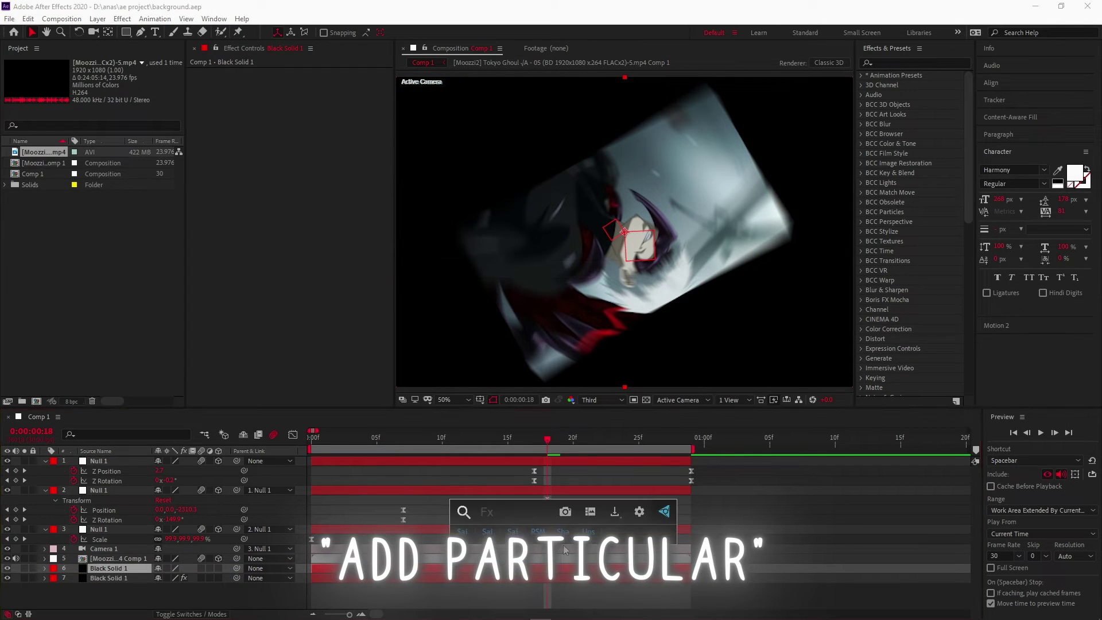
{"action": "type", "text": "part"}
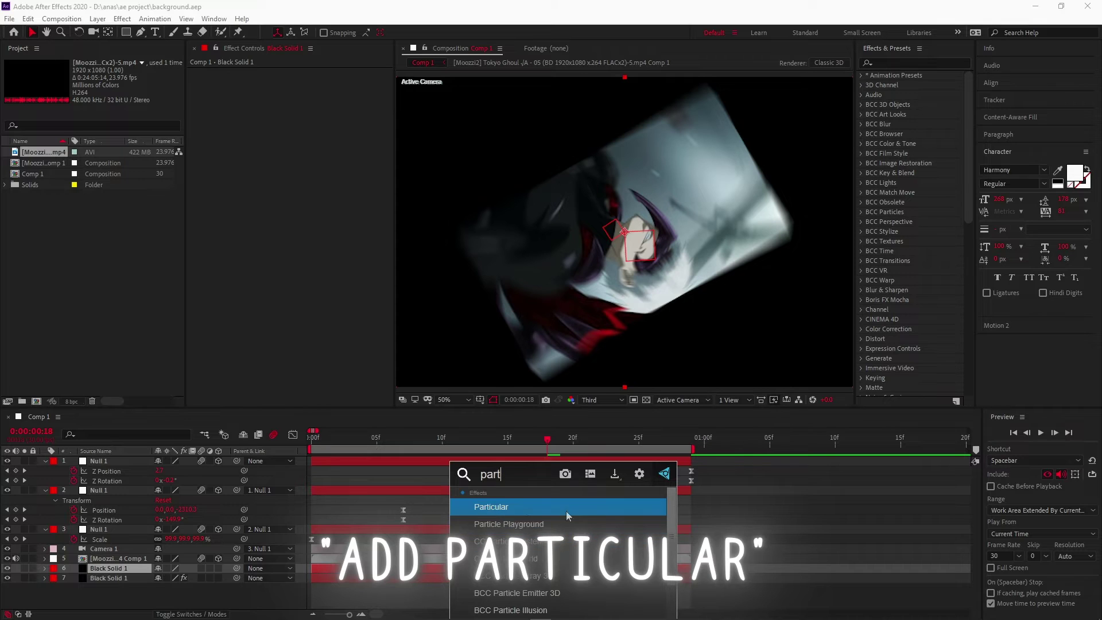
{"action": "left_click", "coordinate": [566, 510]}
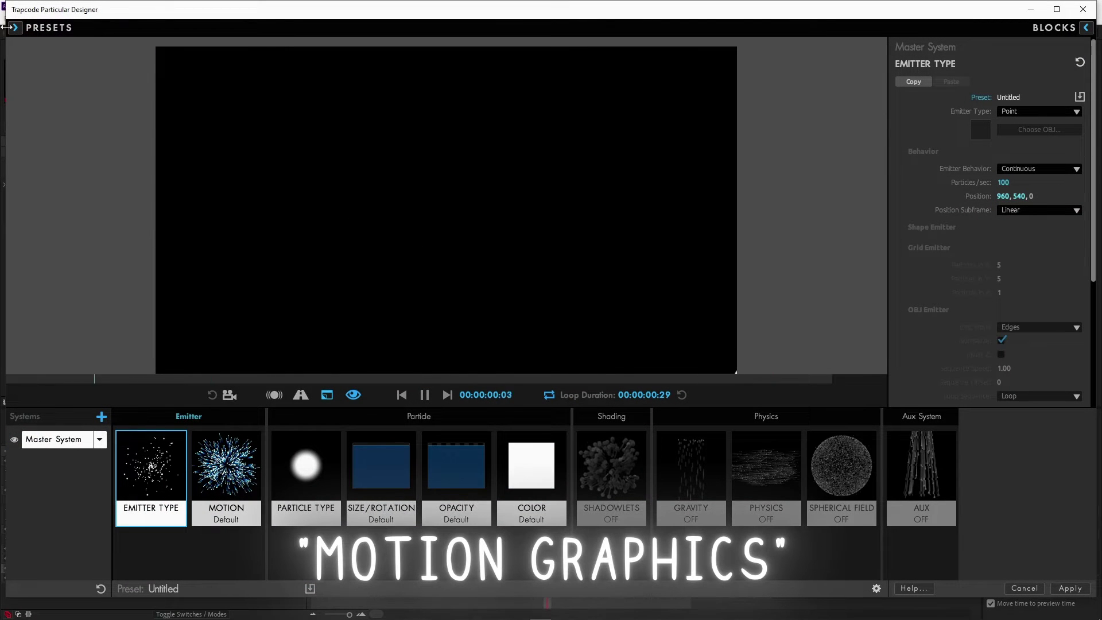
- Load the Fairy Journey preset from the Motion Graphics category in Particular Designer
{"action": "left_click", "coordinate": [31, 32]}
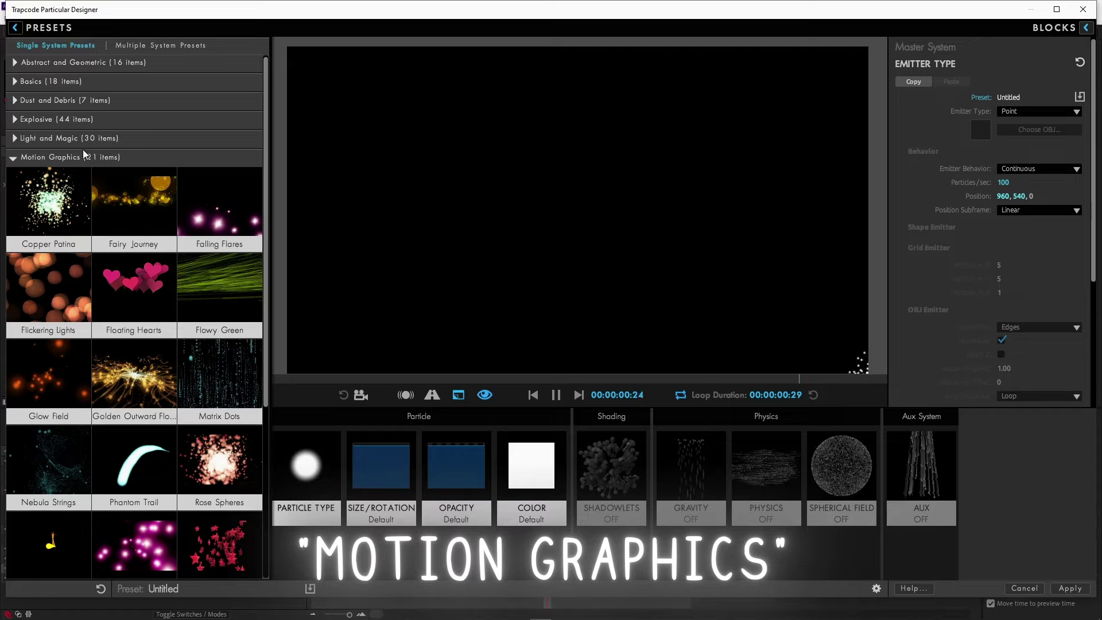
{"action": "left_click", "coordinate": [60, 157]}
{"action": "left_click", "coordinate": [40, 160]}
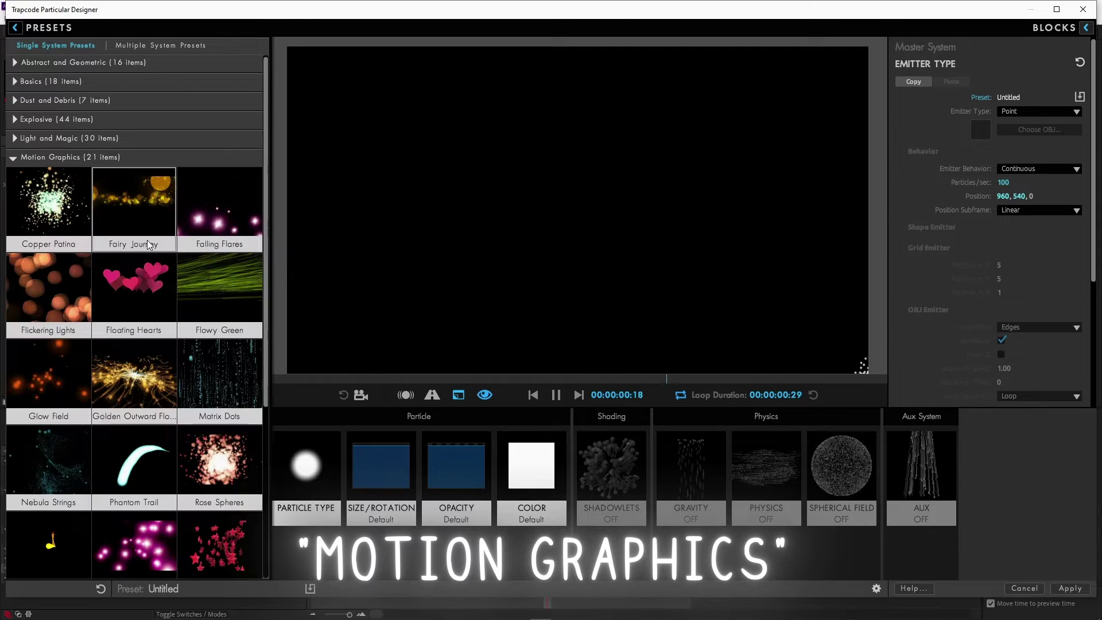
{"action": "left_click", "coordinate": [133, 202]}
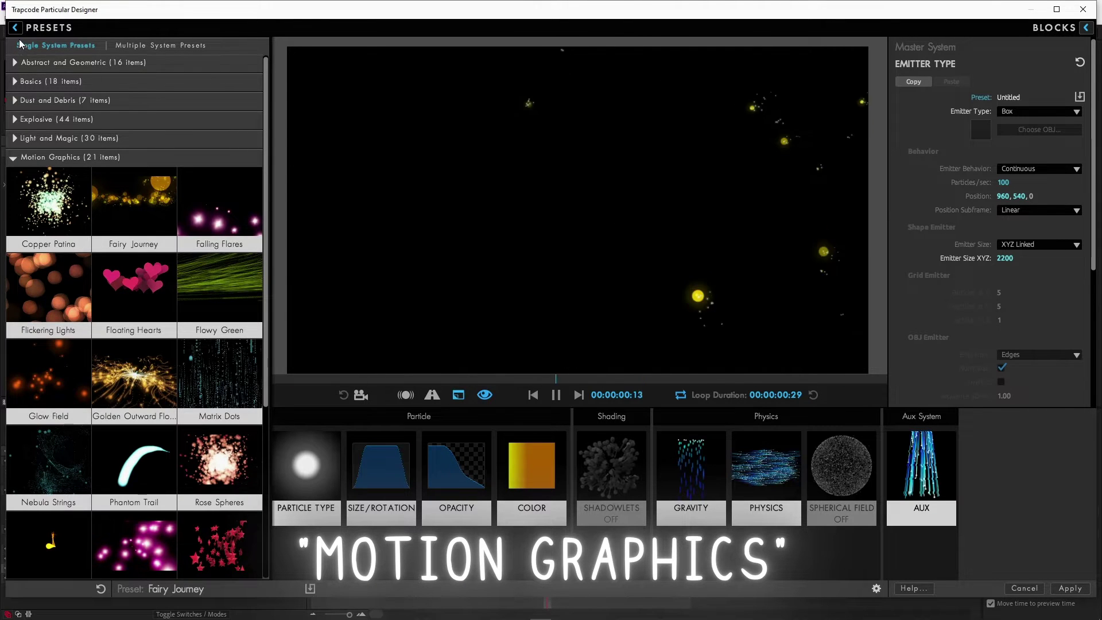
- Recolour the orange and yellow Color Over Life gradient stops to red
{"action": "left_click", "coordinate": [540, 445]}
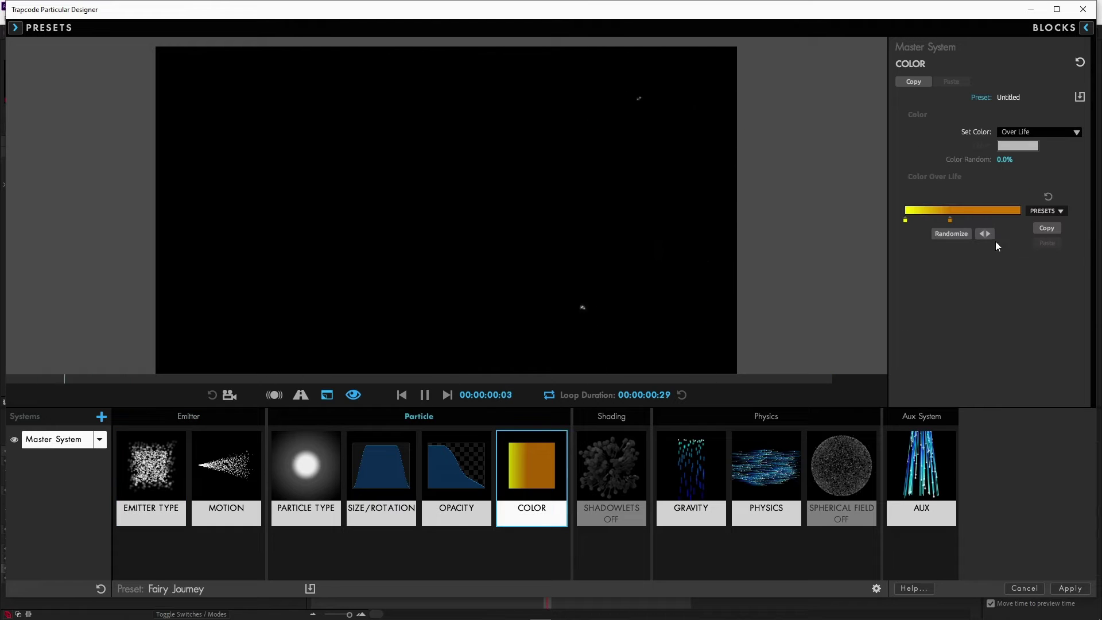
{"action": "double_click", "coordinate": [949, 219]}
{"action": "left_click", "coordinate": [434, 254]}
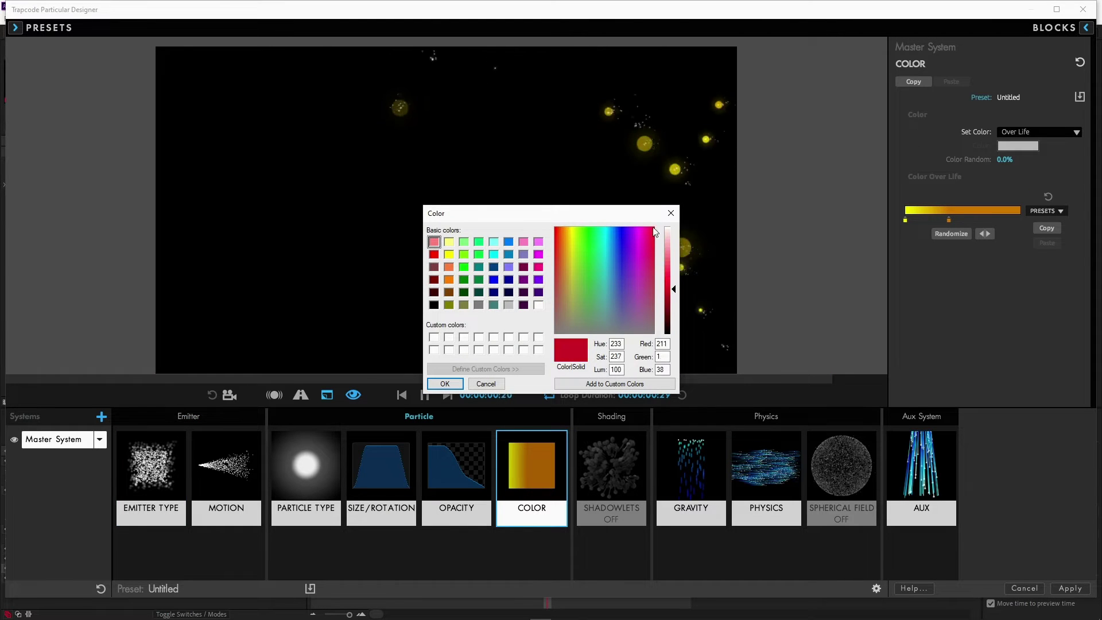
{"action": "left_click", "coordinate": [445, 384]}
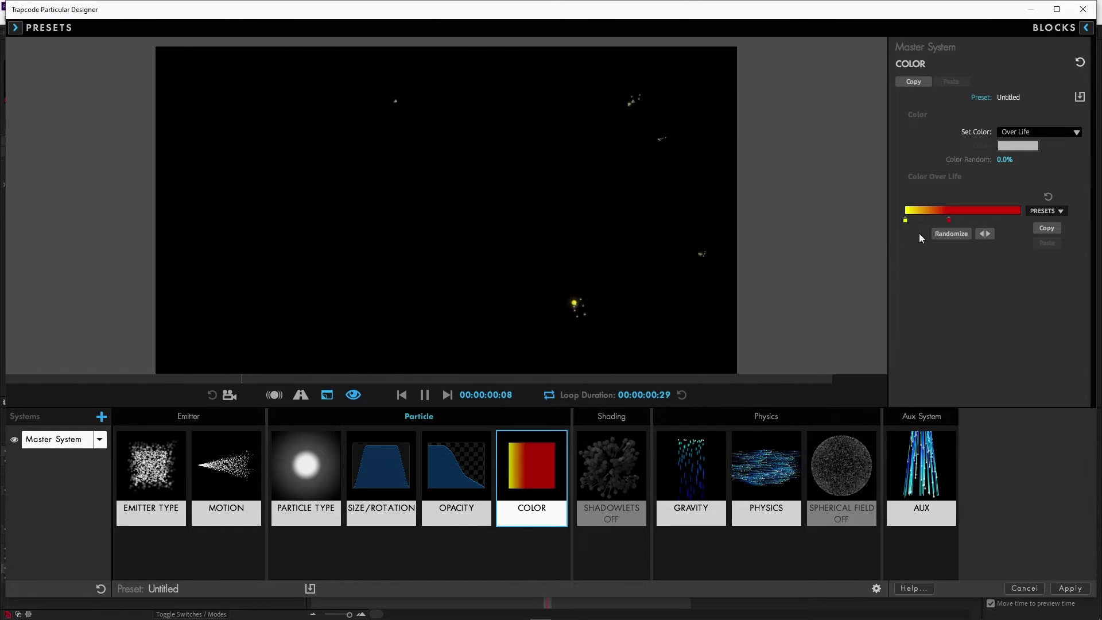
{"action": "double_click", "coordinate": [905, 220]}
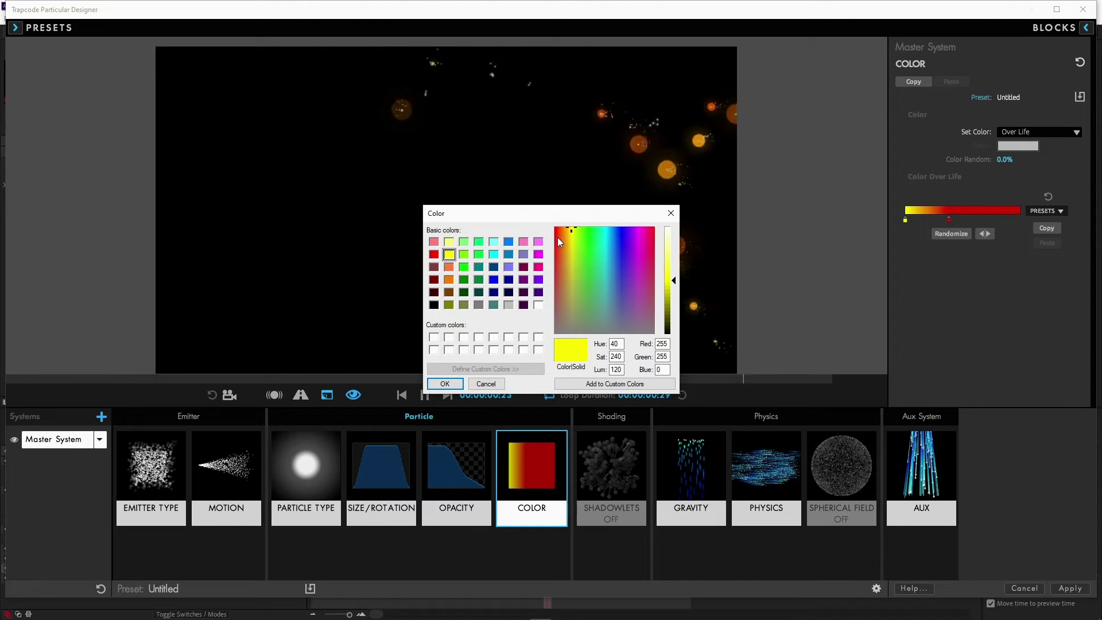
{"action": "left_click_drag", "start_coordinate": [555, 244], "coordinate": [555, 268]}
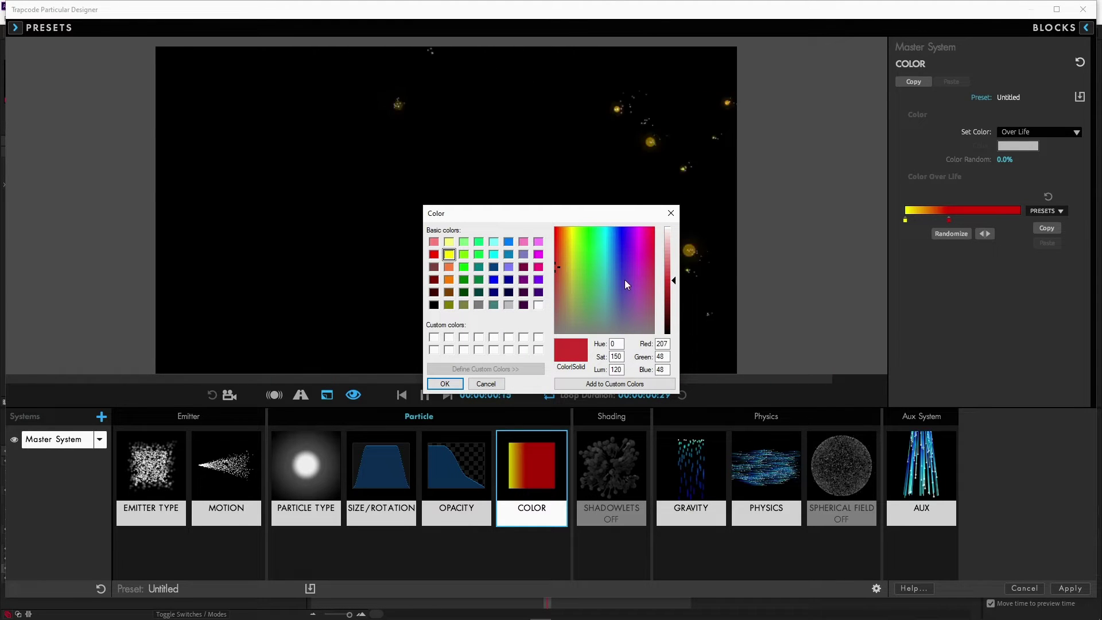
{"action": "left_click", "coordinate": [445, 384]}
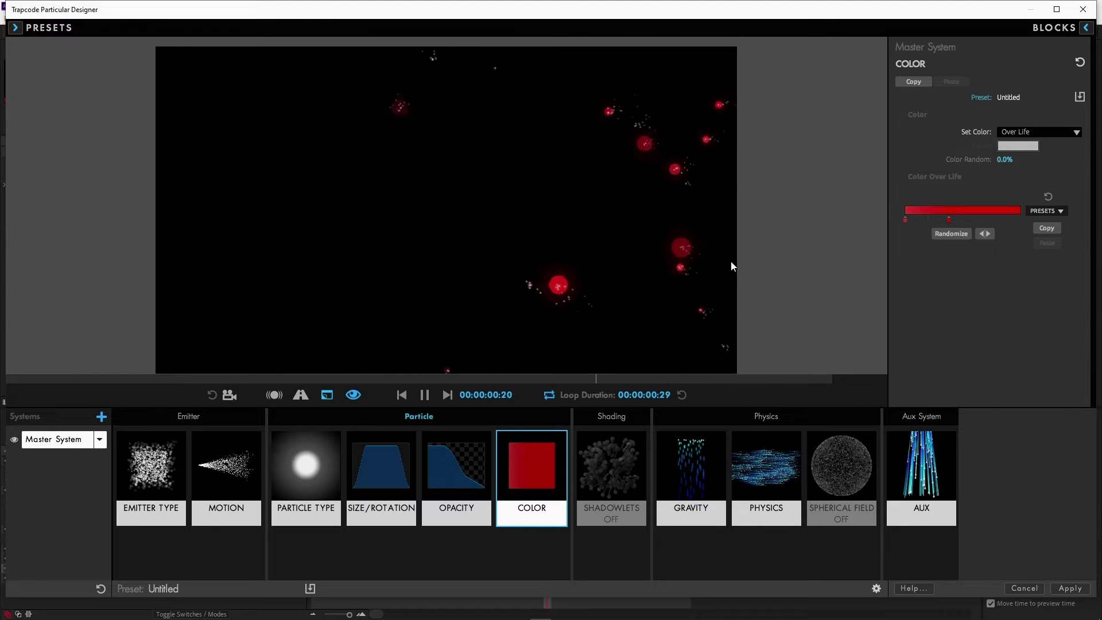
- Make the left gradient stop pink (Red 255, Green 0, Blue 89)
{"action": "double_click", "coordinate": [905, 219]}
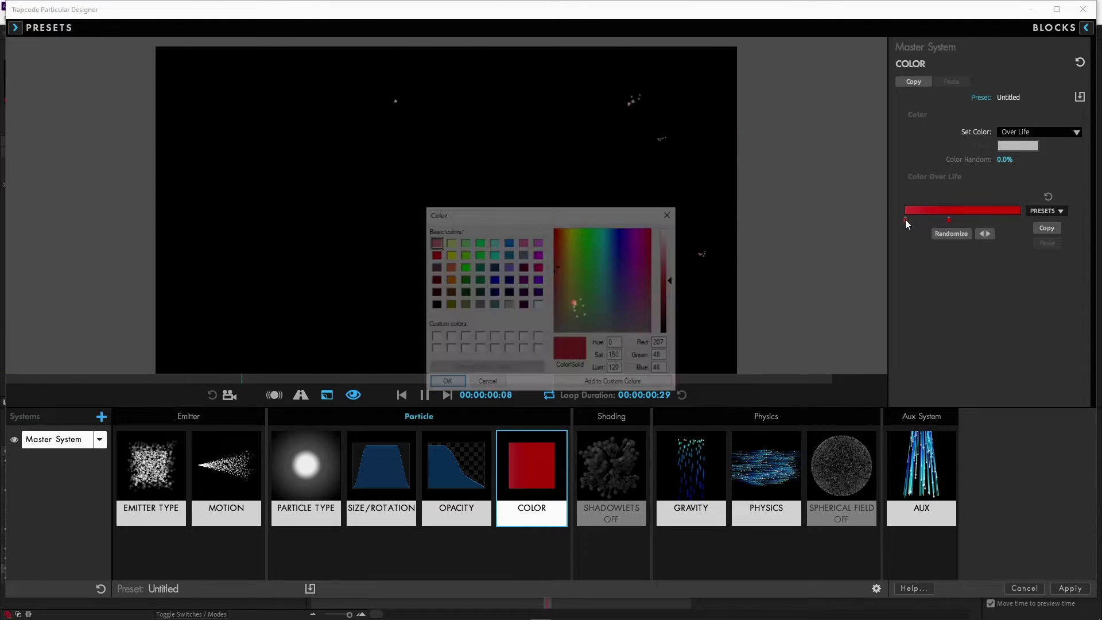
{"action": "left_click", "coordinate": [649, 229]}
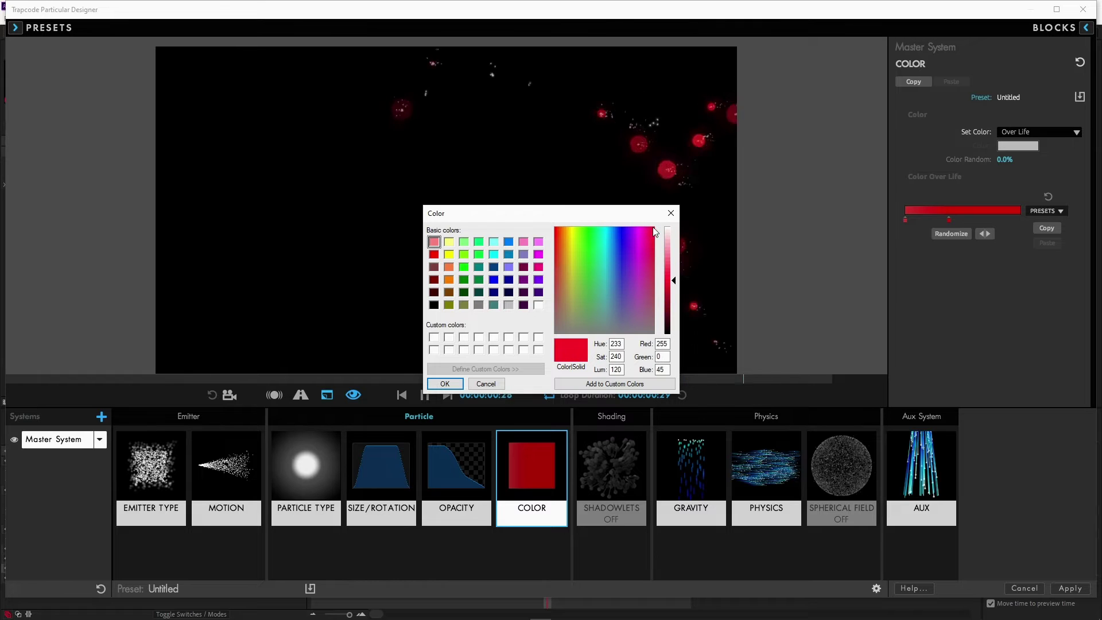
{"action": "left_click", "coordinate": [445, 383]}
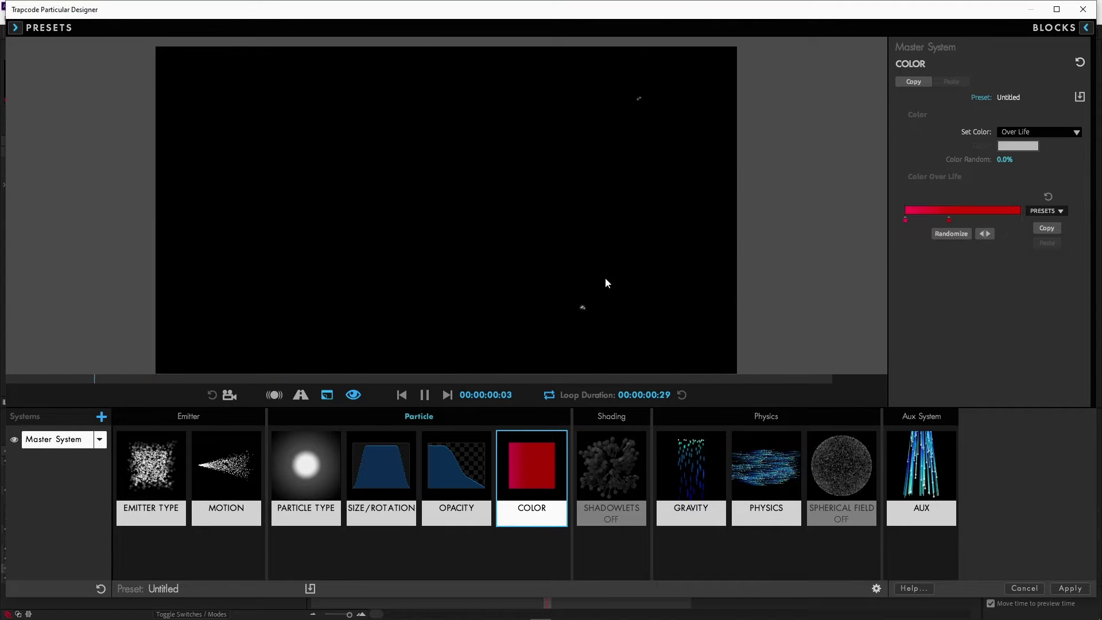
{"action": "left_click", "coordinate": [164, 468]}
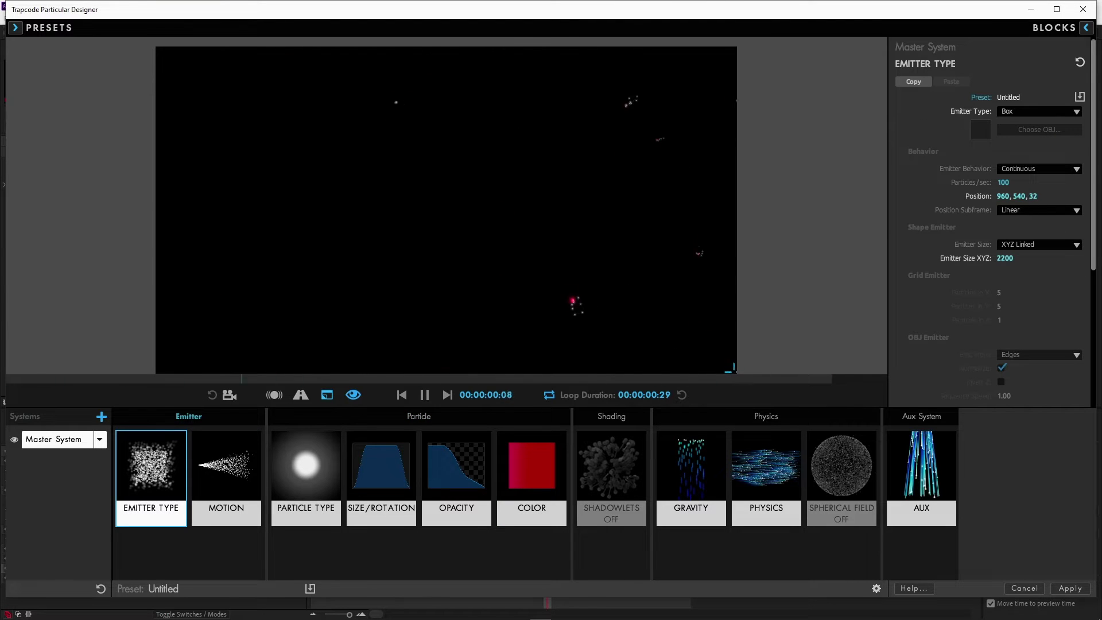
- Push the emitter Z position to -746 and apply the Particular design to the comp
{"action": "mouse_move", "coordinate": [1031, 196]}
{"action": "left_mouse_down"}
{"action": "mouse_move", "coordinate": [1057, 202]}
{"action": "mouse_move", "coordinate": [1038, 207]}
{"action": "left_mouse_up"}
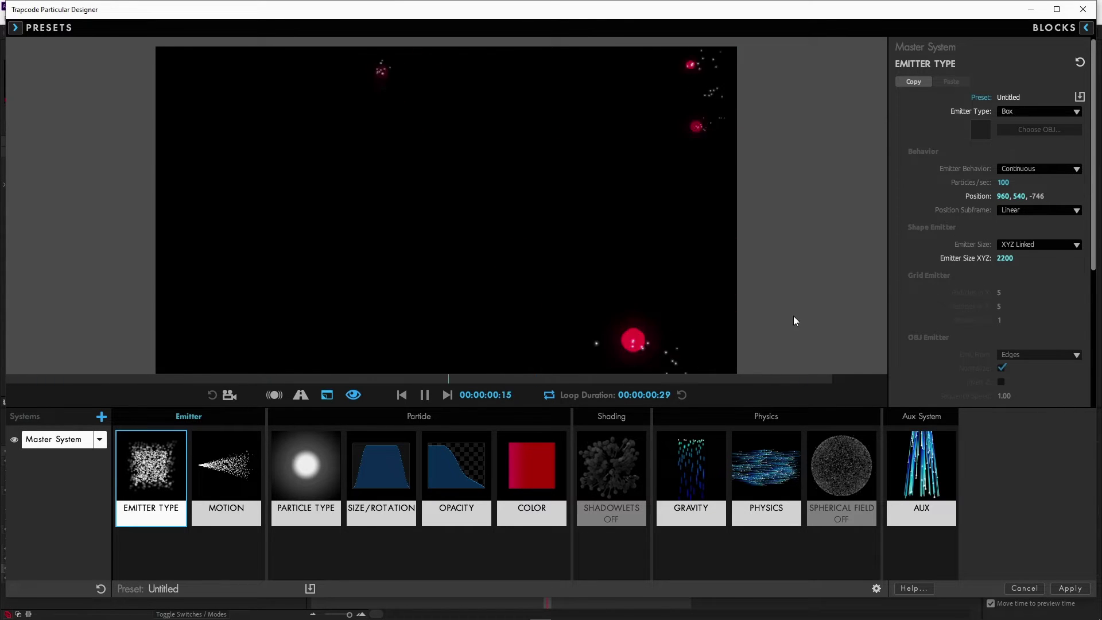
{"action": "left_click", "coordinate": [1063, 587]}
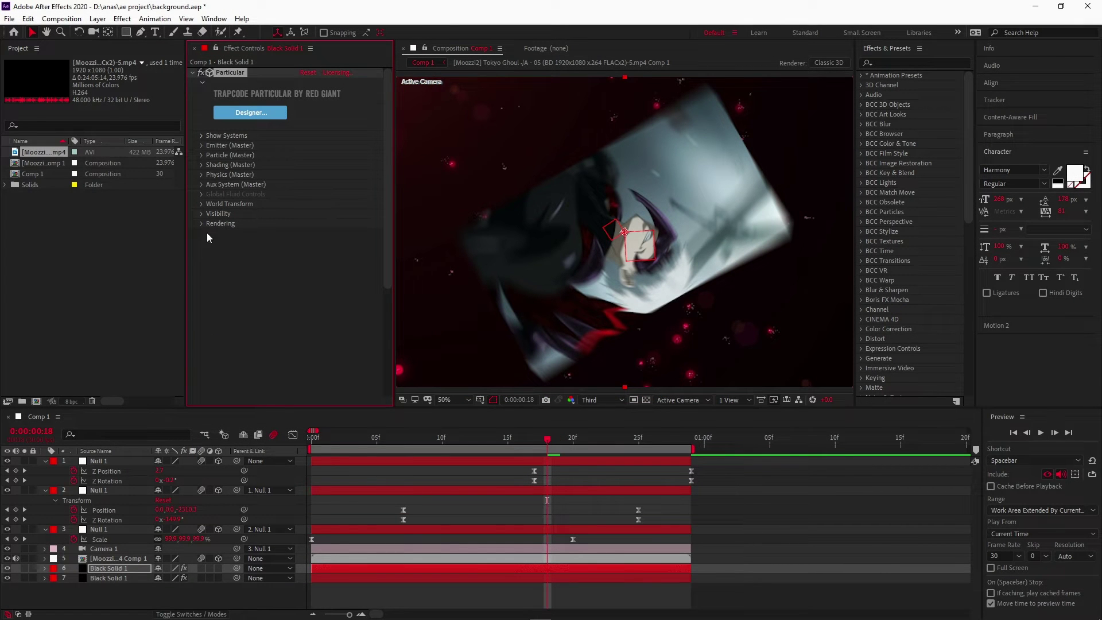
- At frame 16, expand Emitter (Master) and lower the particles per second
{"action": "key", "text": "comma"}
{"action": "key", "text": "comma"}
{"action": "key", "text": "comma"}
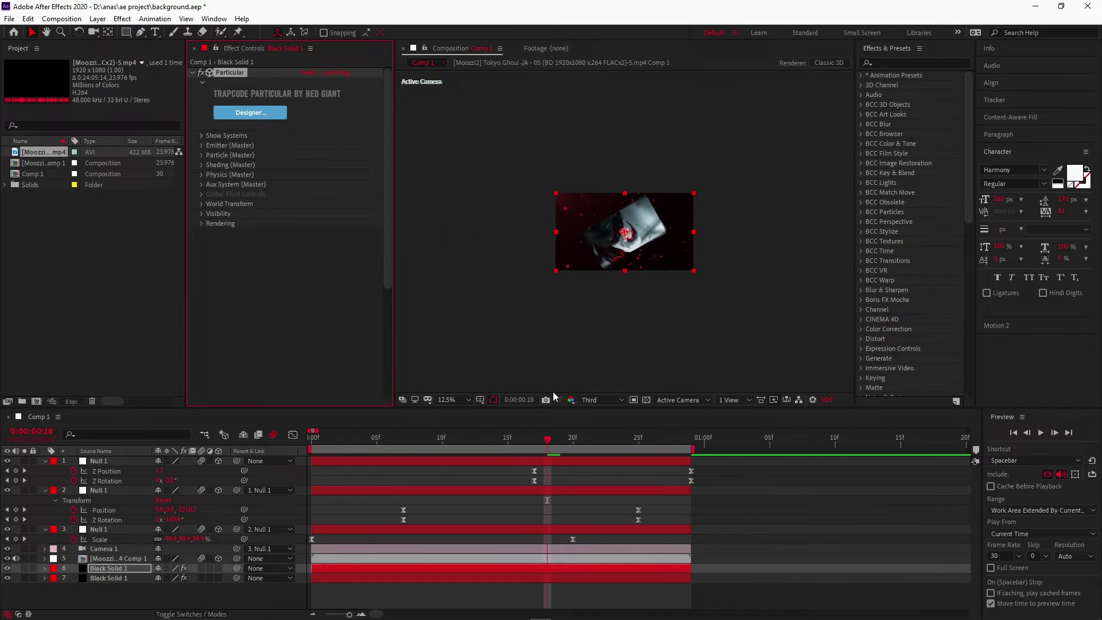
{"action": "left_click_drag", "start_coordinate": [535, 438], "coordinate": [520, 439]}
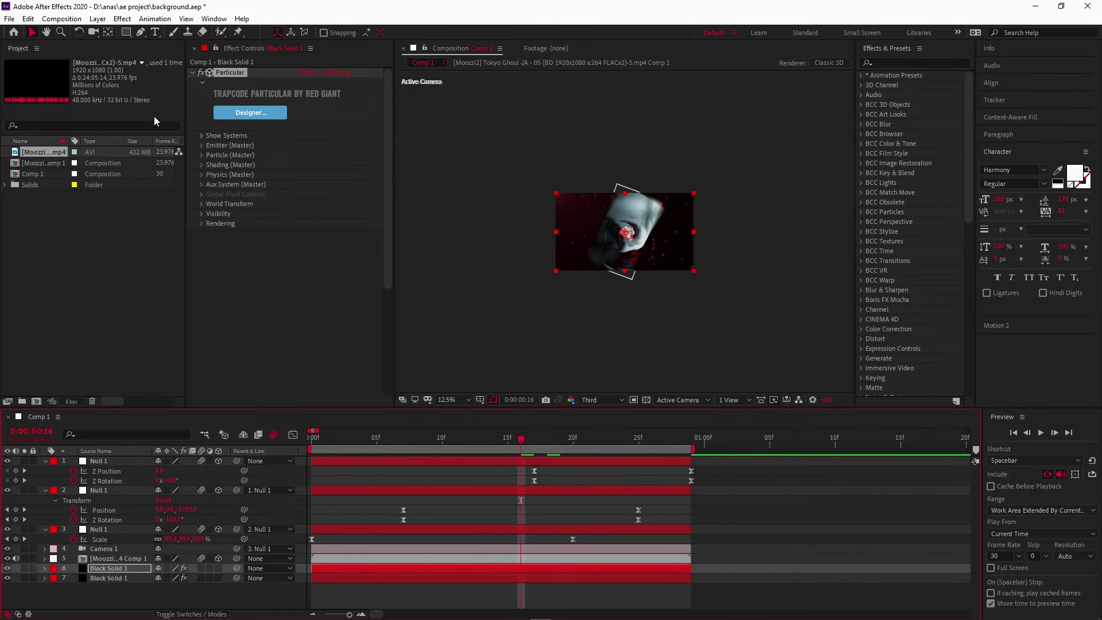
{"action": "left_click", "coordinate": [201, 146]}
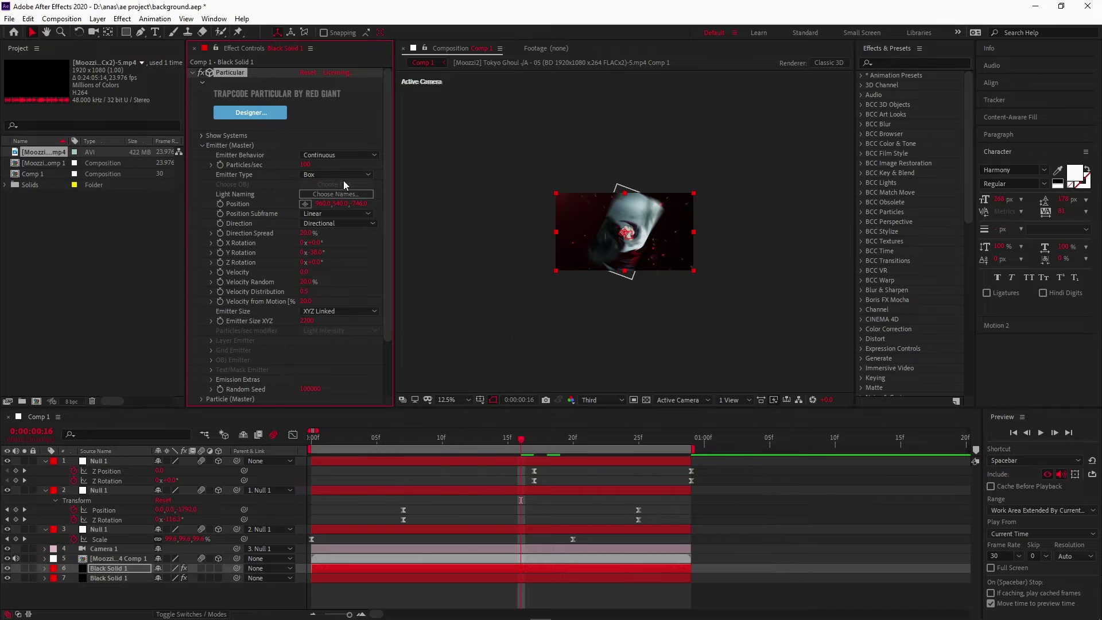
{"action": "left_click_drag", "start_coordinate": [307, 165], "coordinate": [303, 179]}
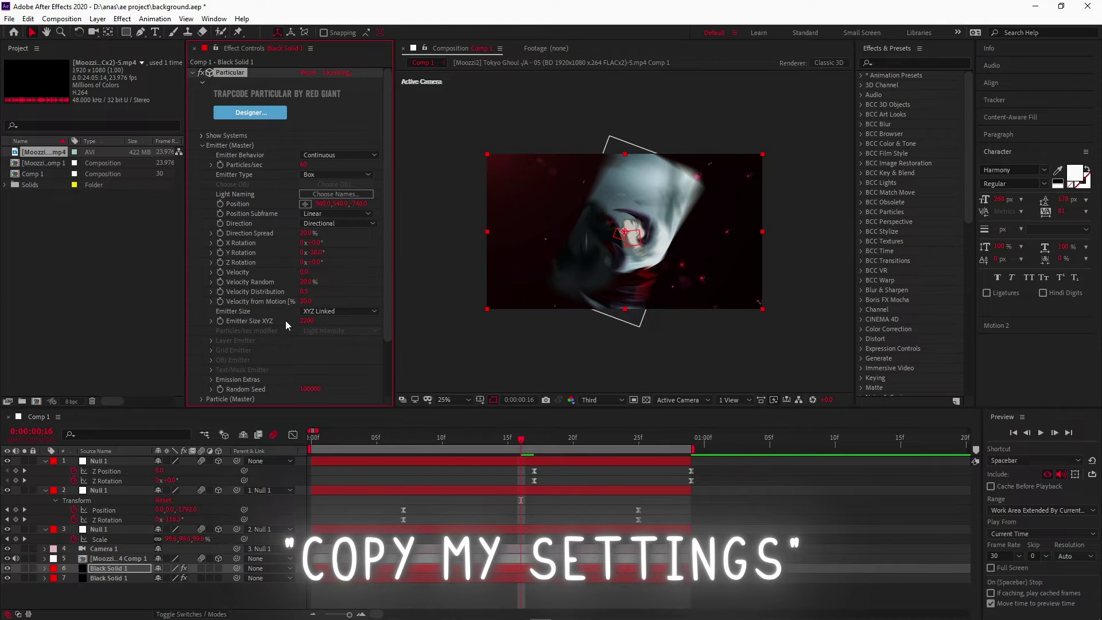
- Try XYZ Individual emitter sizes with different Z depths, then undo back to linked sizing
{"action": "left_click", "coordinate": [313, 311]}
{"action": "left_click", "coordinate": [317, 324]}
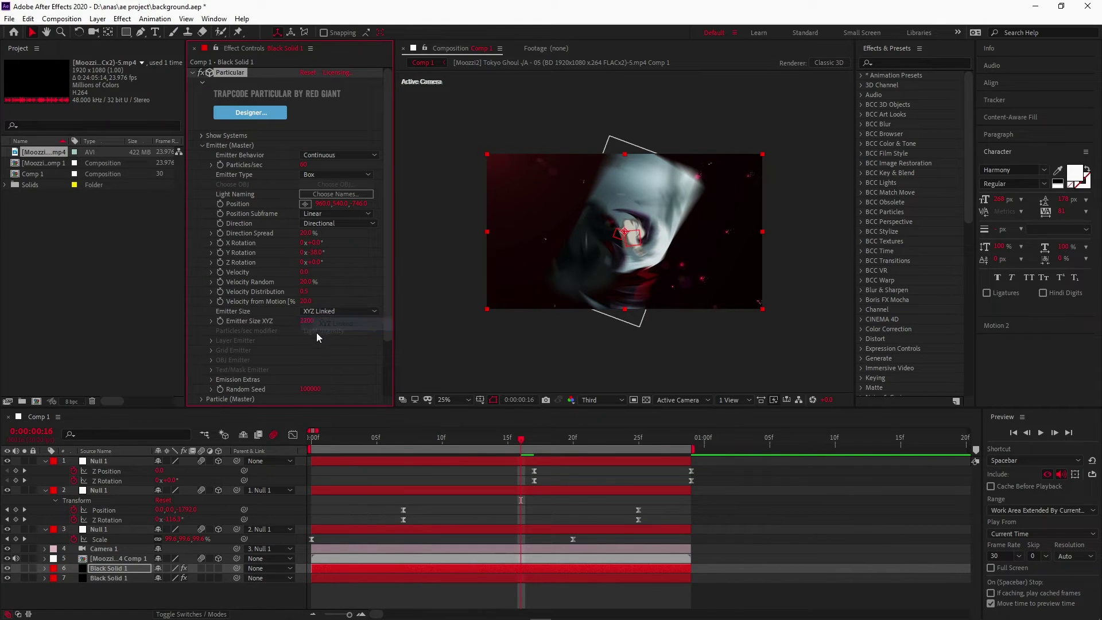
{"action": "left_click", "coordinate": [326, 312]}
{"action": "left_click", "coordinate": [326, 339]}
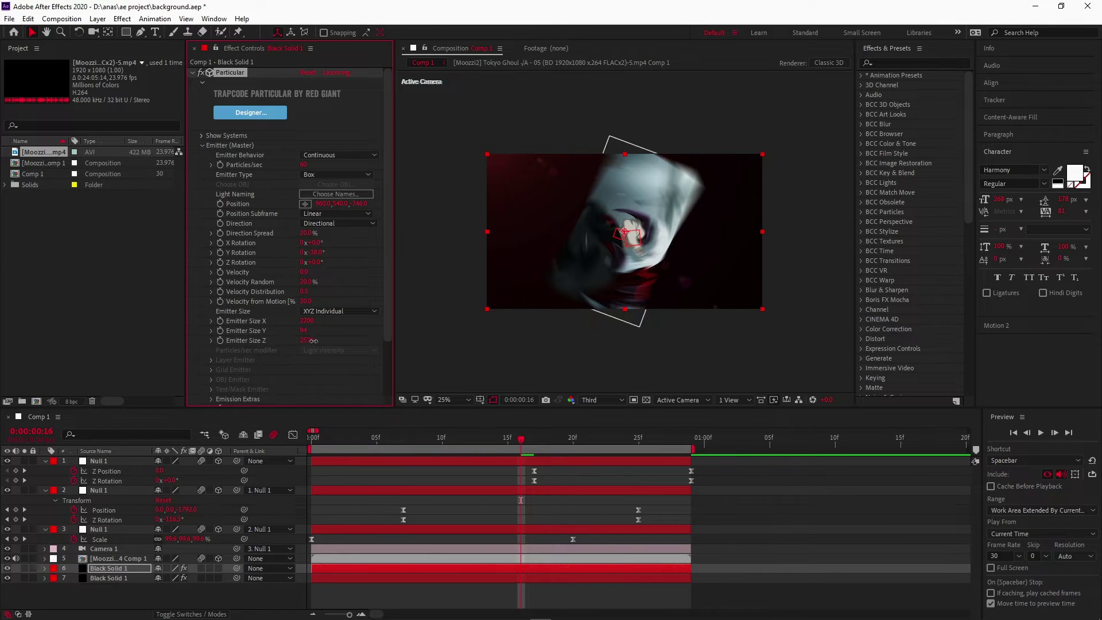
{"action": "left_click_drag", "start_coordinate": [361, 339], "coordinate": [389, 338]}
{"action": "left_click_drag", "start_coordinate": [198, 355], "coordinate": [284, 347]}
{"action": "left_click", "coordinate": [561, 437]}
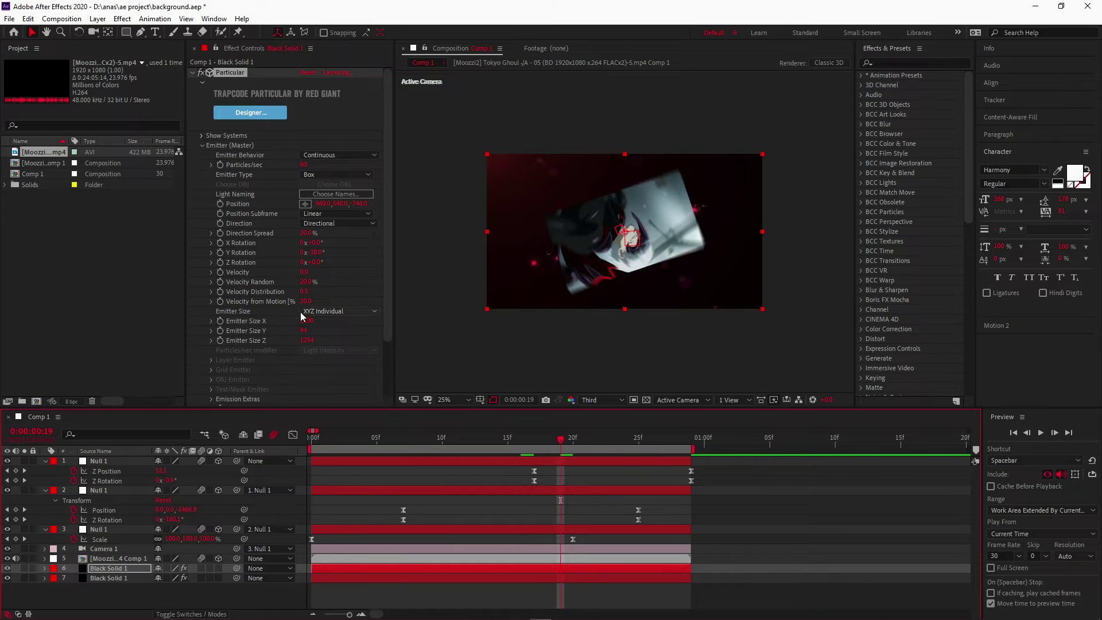
{"action": "left_click_drag", "start_coordinate": [313, 345], "coordinate": [421, 341]}
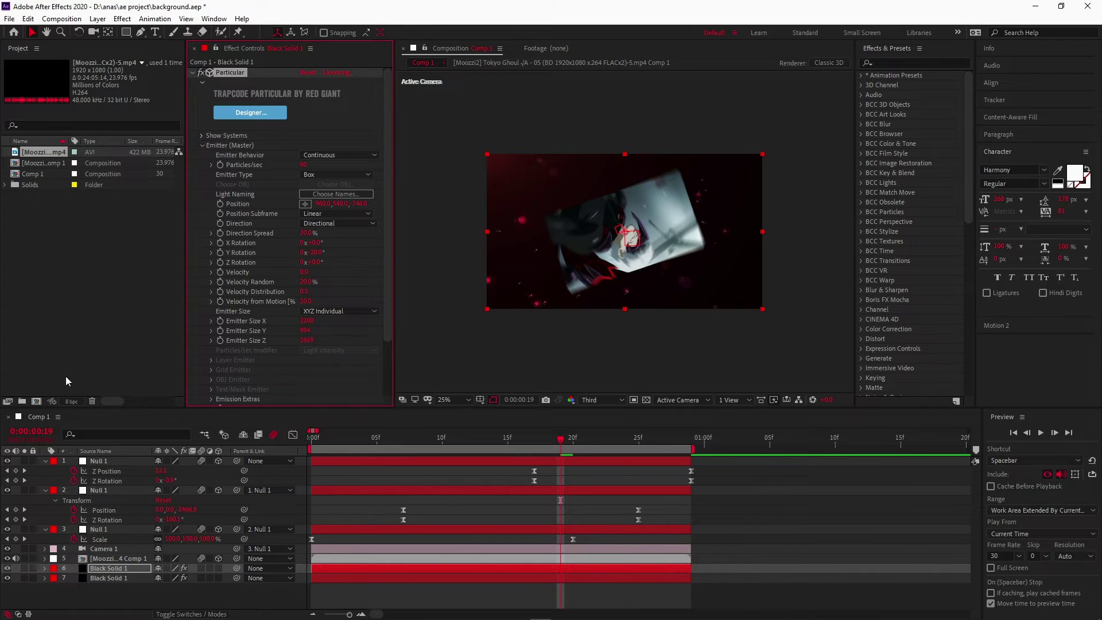
{"action": "key", "text": "ctrl+z"}
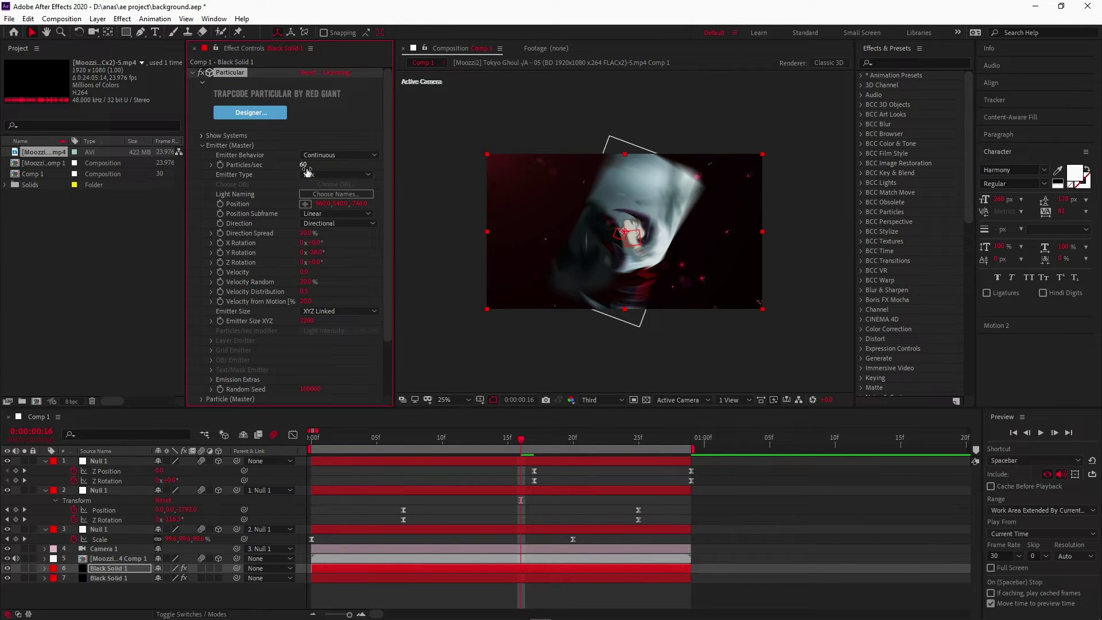
- Set Particular's Particles/sec to 80
{"action": "type", "text": "0"}
{"action": "left_click", "coordinate": [331, 174]}
{"action": "key", "text": "Escape"}
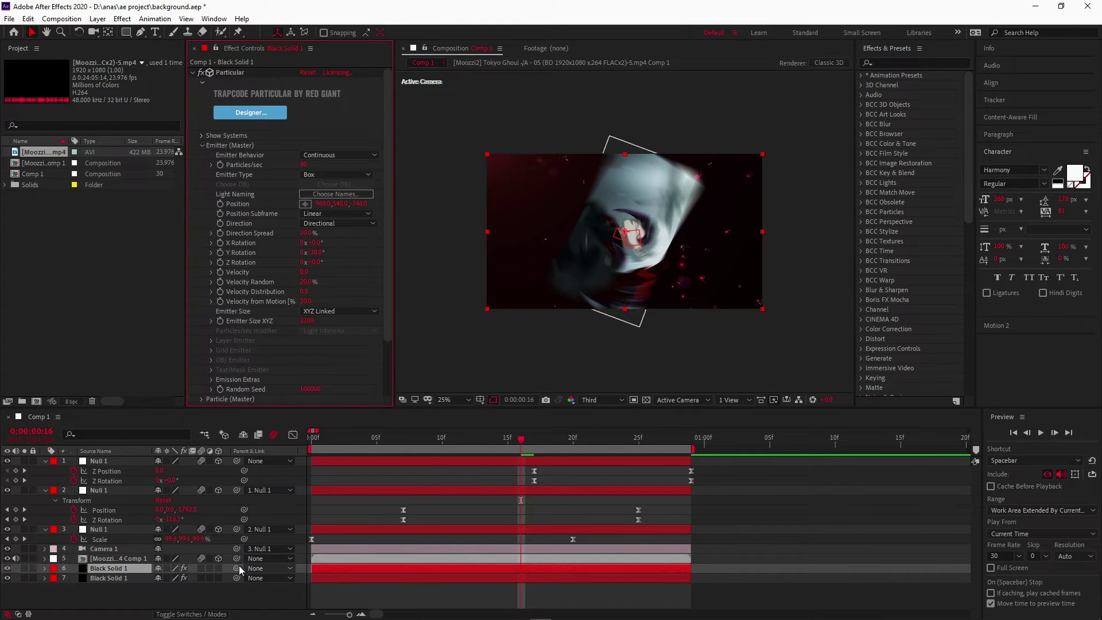
- Enable motion blur on the particle layer and preview the animation from frame 0
{"action": "left_click", "coordinate": [201, 567]}
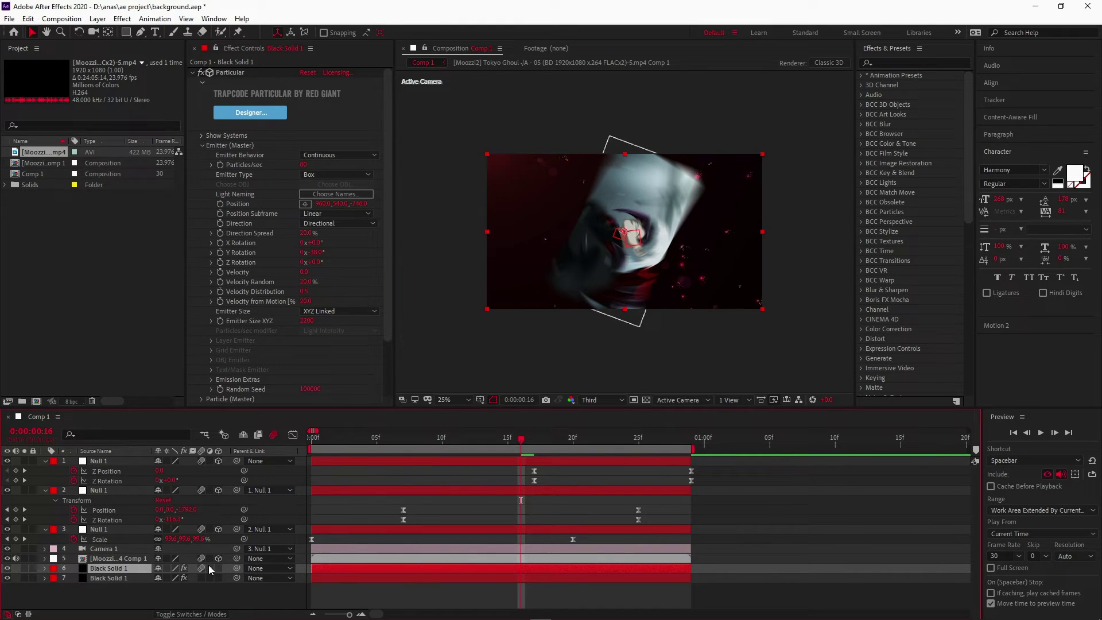
{"action": "left_click", "coordinate": [808, 512]}
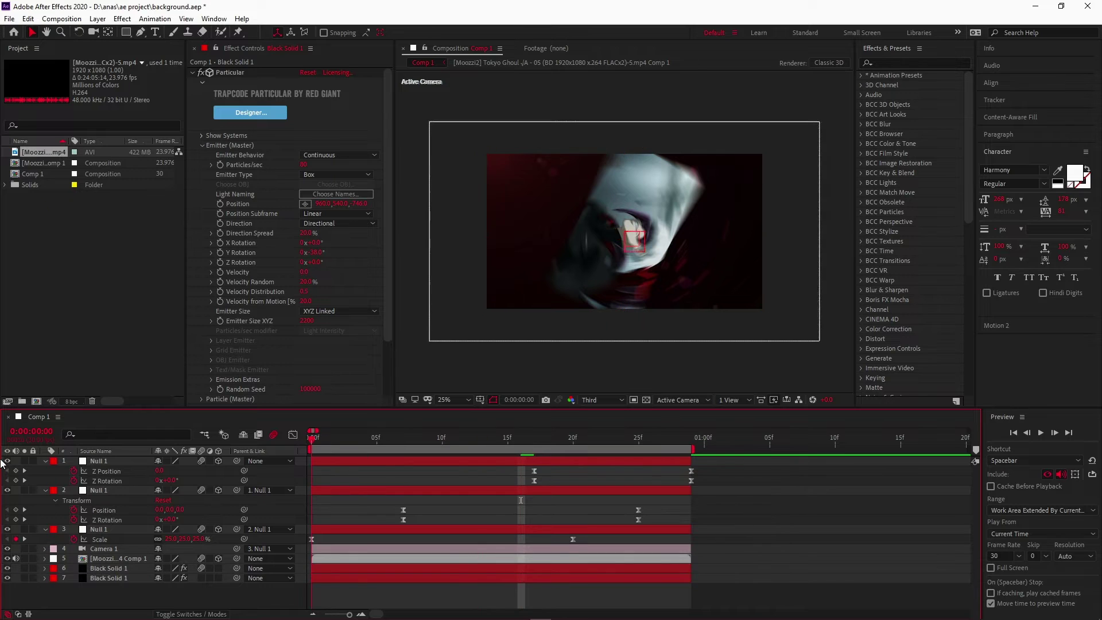
{"action": "key", "text": "Home"}
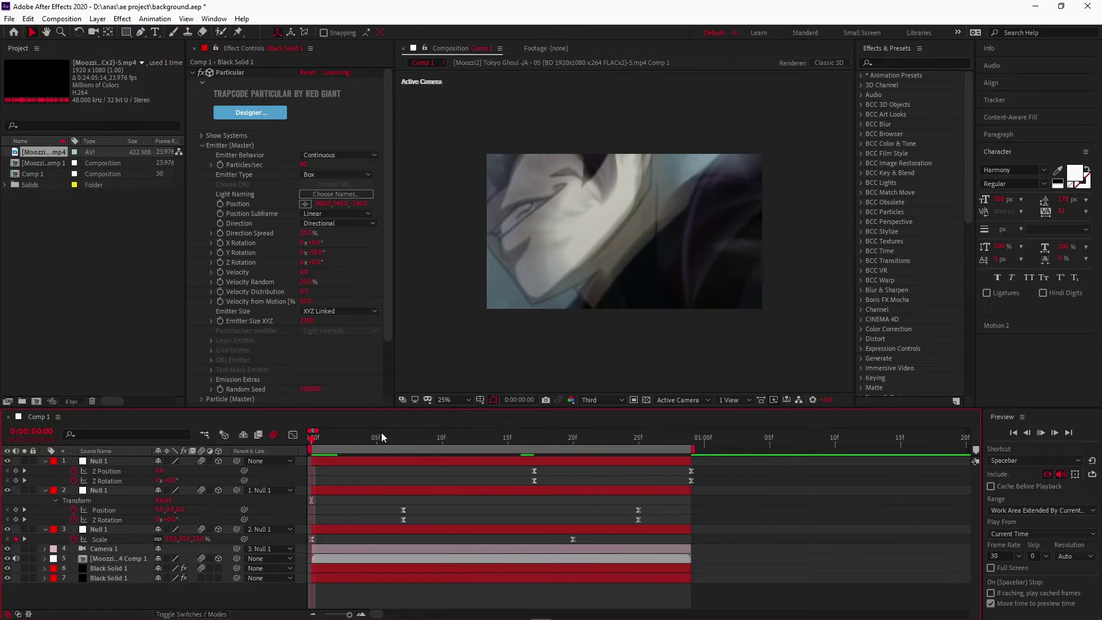
{"action": "key", "text": "space"}
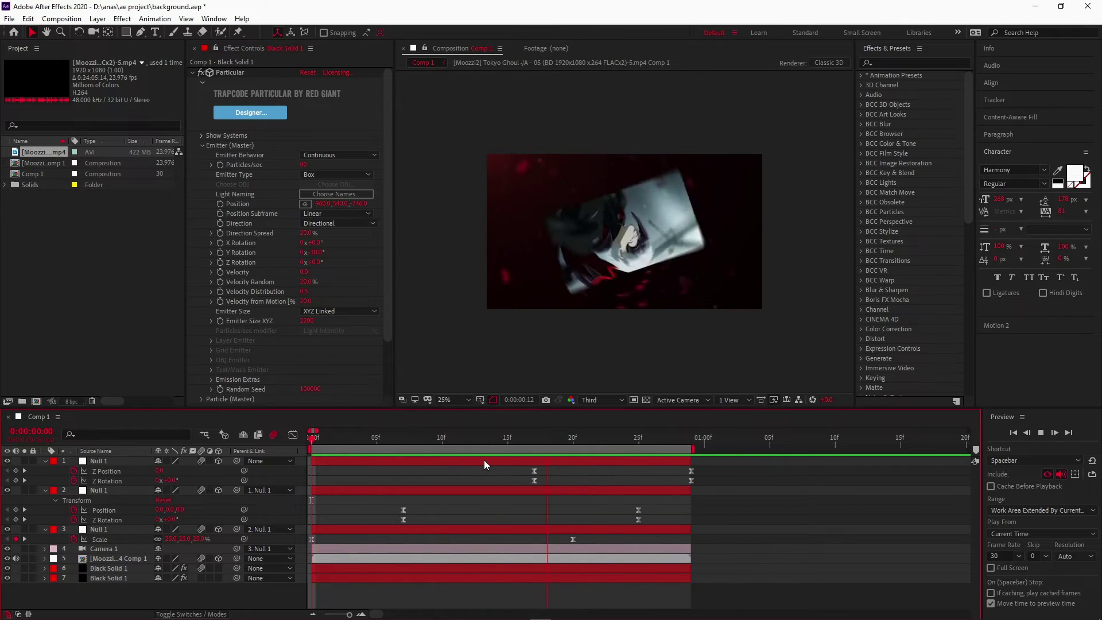
{"action": "left_click_drag", "start_coordinate": [453, 443], "coordinate": [379, 491]}
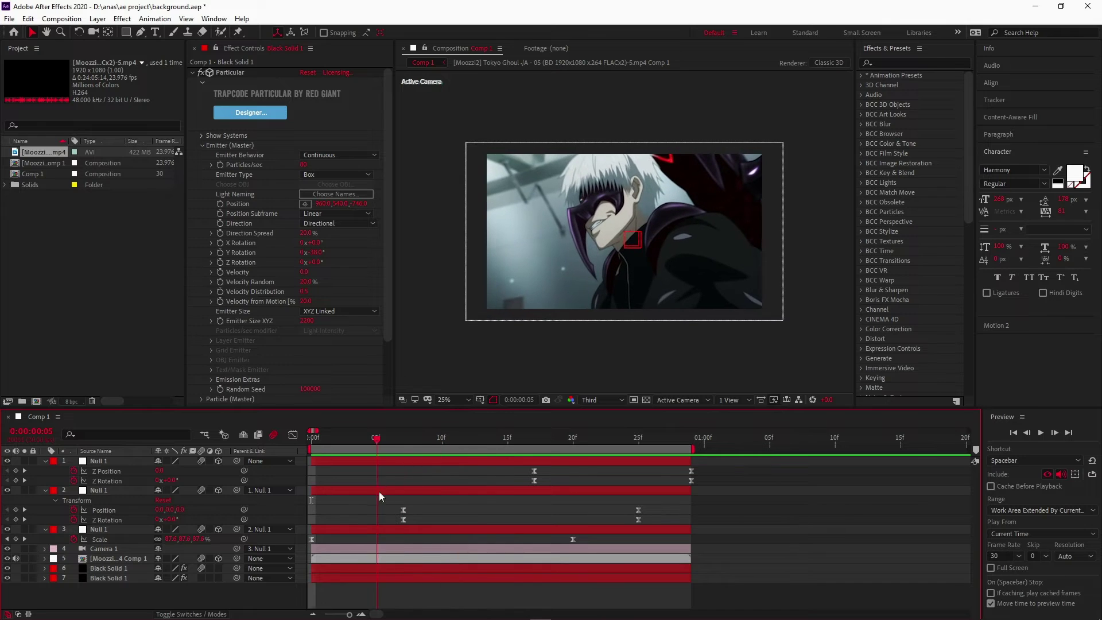
{"action": "left_click", "coordinate": [423, 577]}
{"action": "left_click_drag", "start_coordinate": [463, 443], "coordinate": [588, 445]}
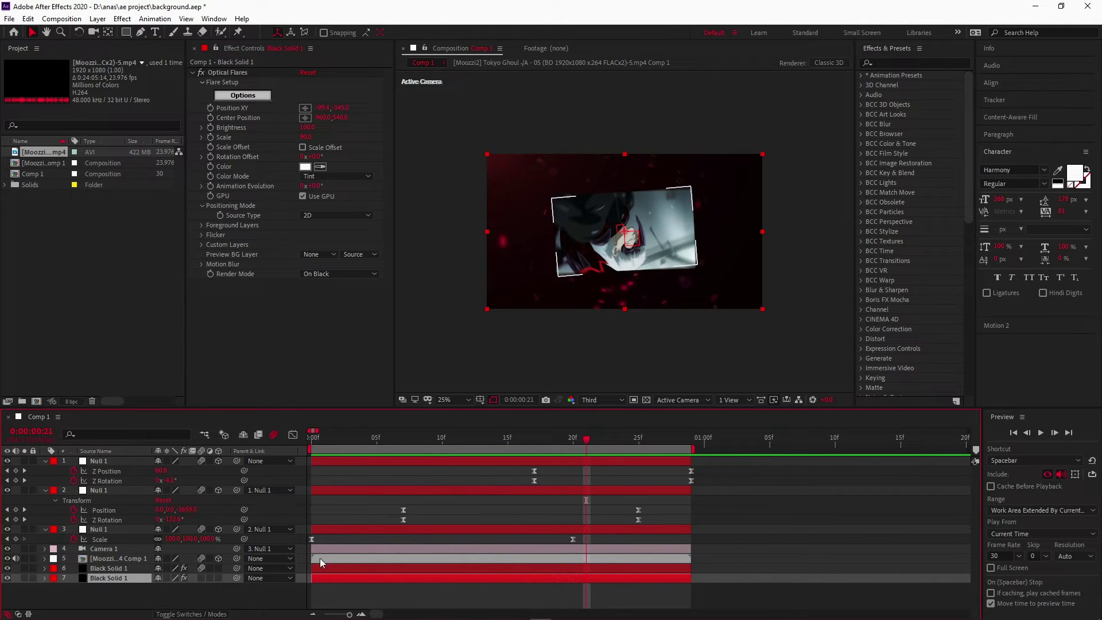
- Make the flare solid a 3D layer and enlarge it to 280% scale
{"action": "left_click", "coordinate": [218, 578]}
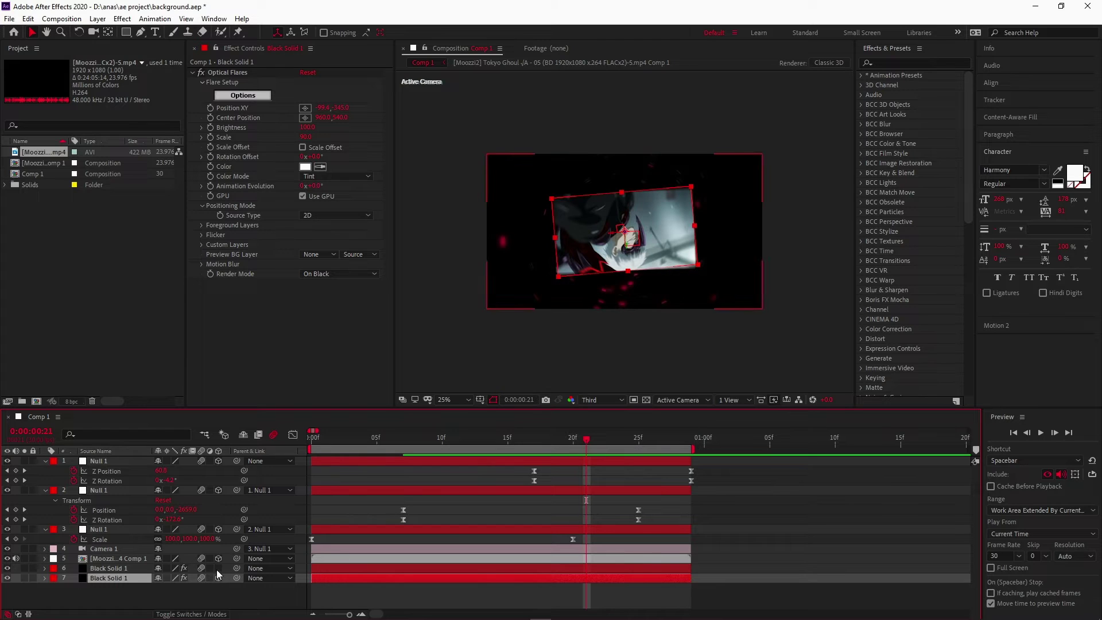
{"action": "key", "text": "s"}
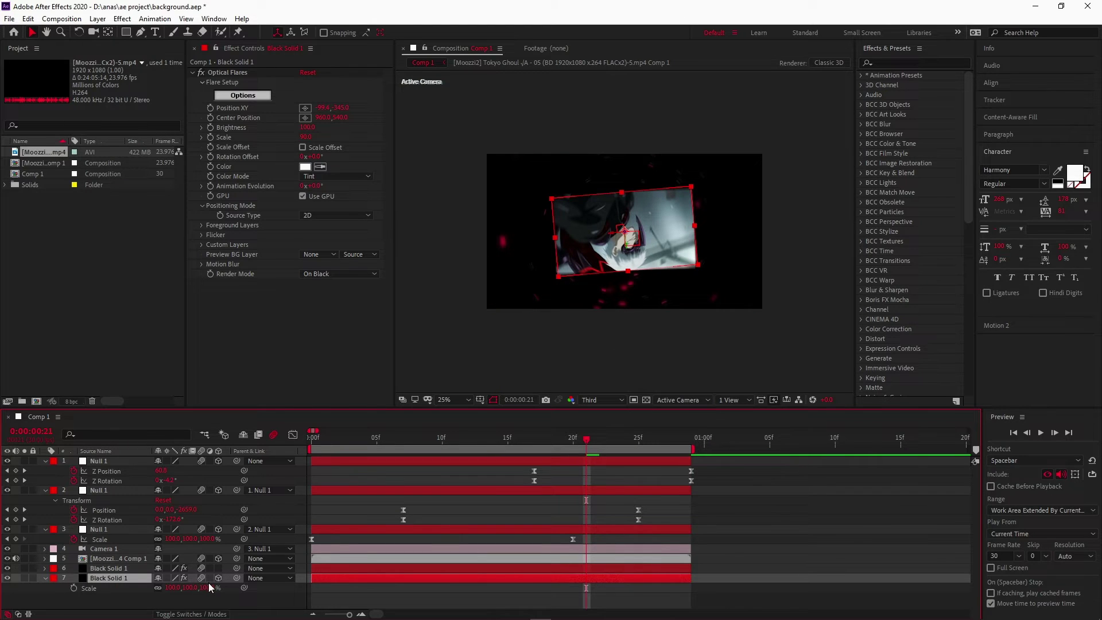
{"action": "mouse_move", "coordinate": [210, 587]}
{"action": "left_mouse_down"}
{"action": "mouse_move", "coordinate": [289, 578]}
{"action": "mouse_move", "coordinate": [299, 567]}
{"action": "left_mouse_up"}
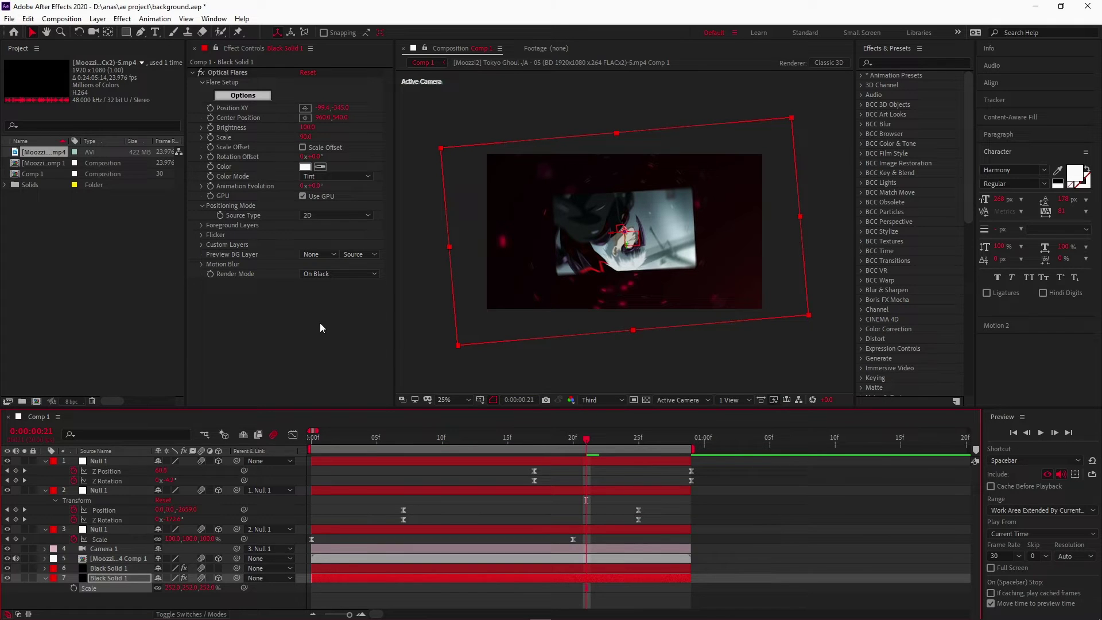
- Preview, stretch the flare vertically and adjust its scale, then select Particular at frame 18
{"action": "left_click_drag", "start_coordinate": [580, 447], "coordinate": [312, 447]}
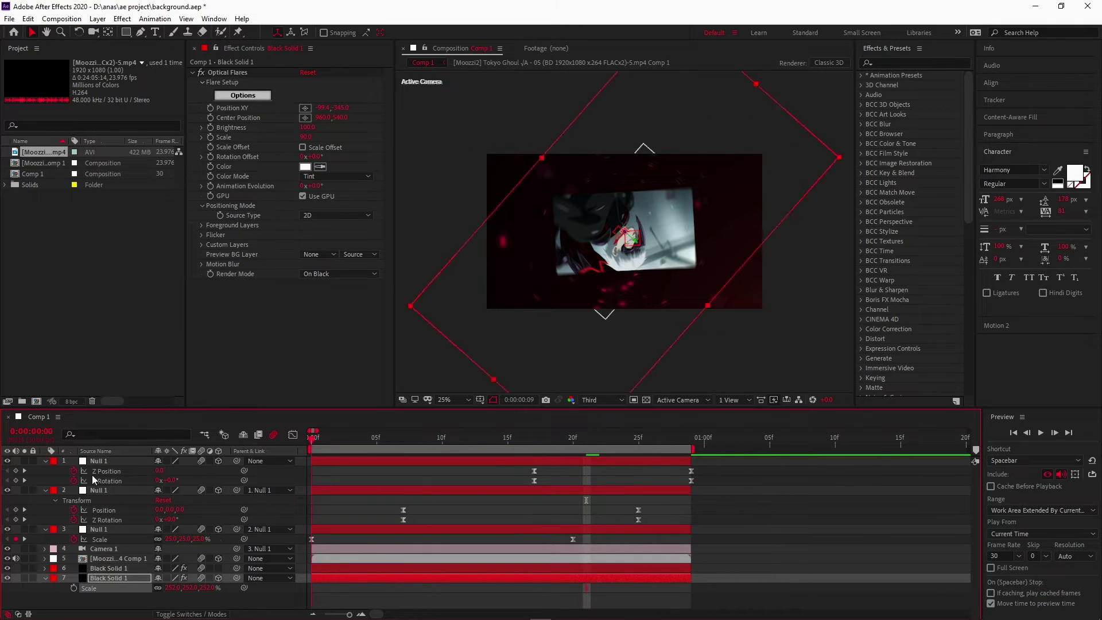
{"action": "key", "text": "space"}
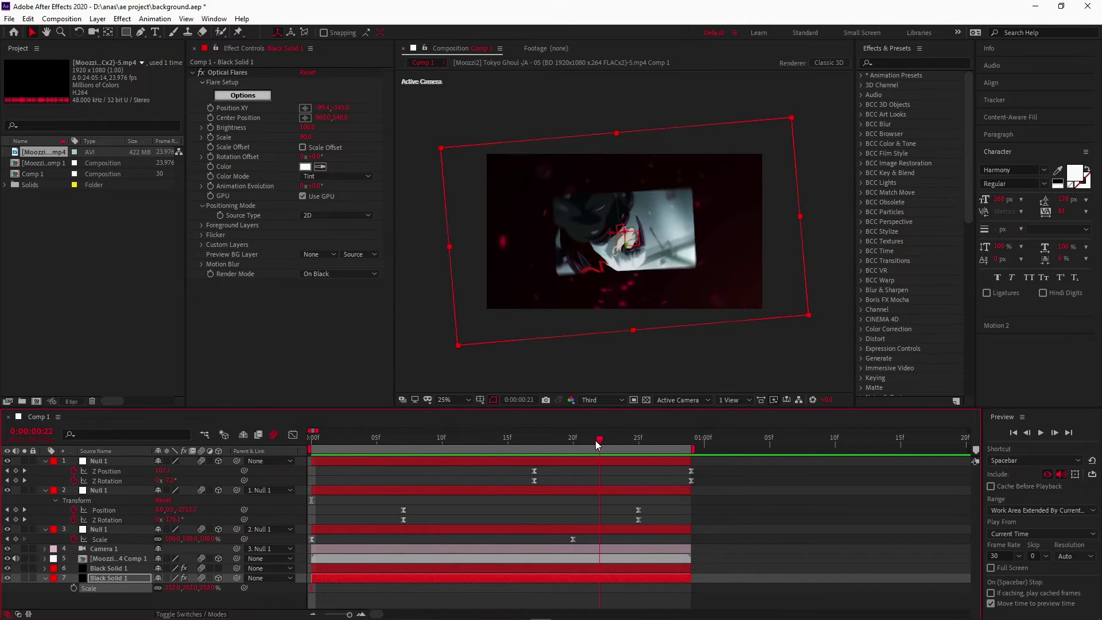
{"action": "key", "text": "space"}
{"action": "left_click_drag", "start_coordinate": [683, 325], "coordinate": [721, 347]}
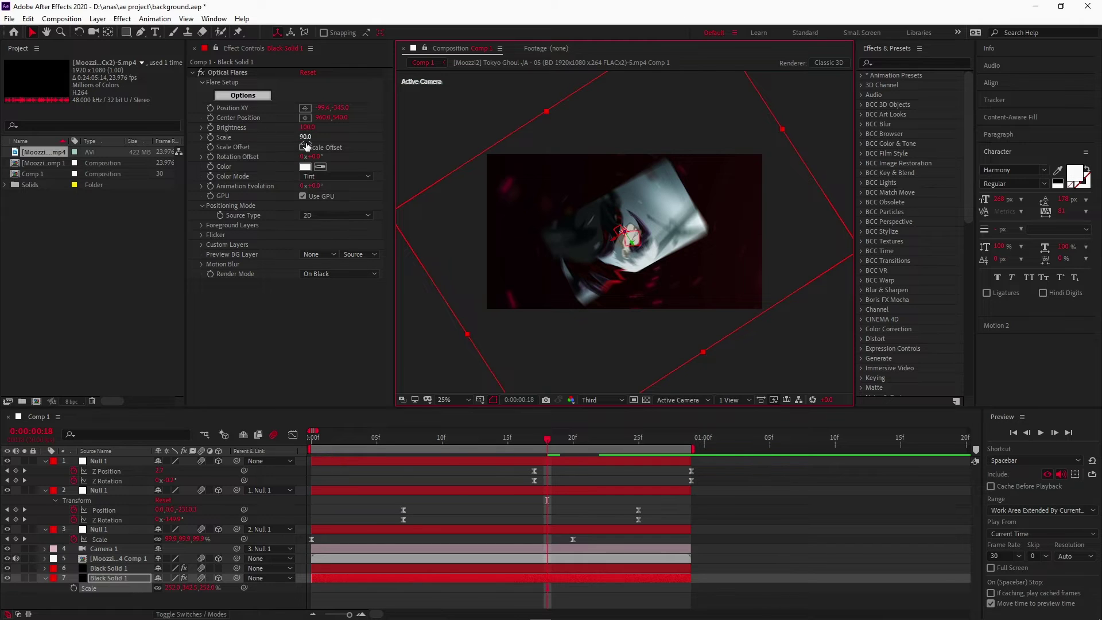
{"action": "left_click", "coordinate": [305, 140]}
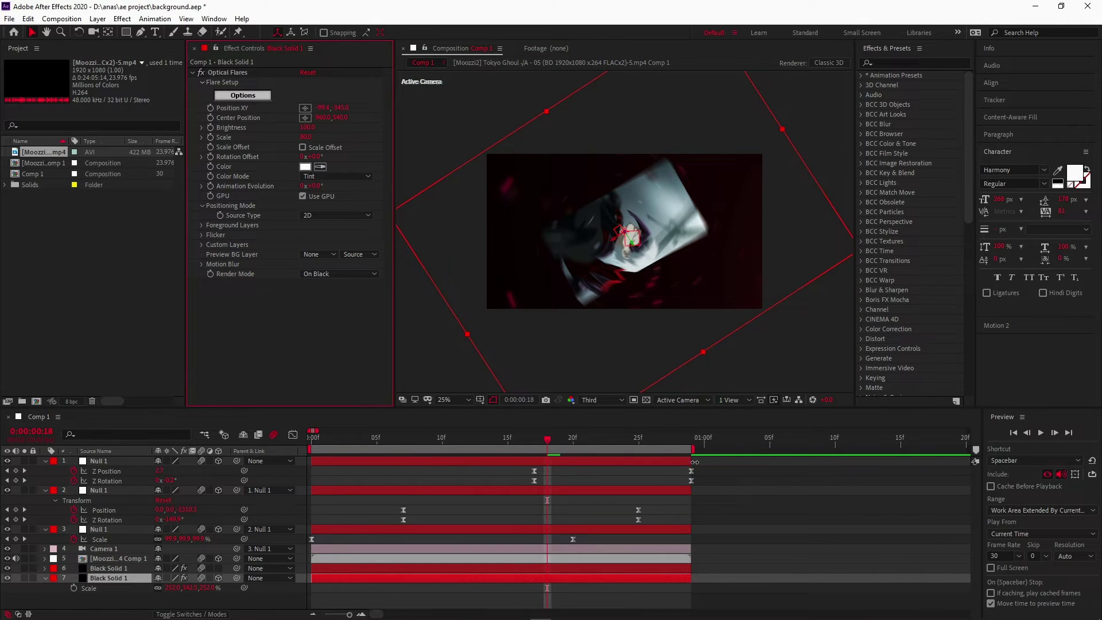
{"action": "left_click", "coordinate": [584, 464]}
{"action": "key", "text": "space"}
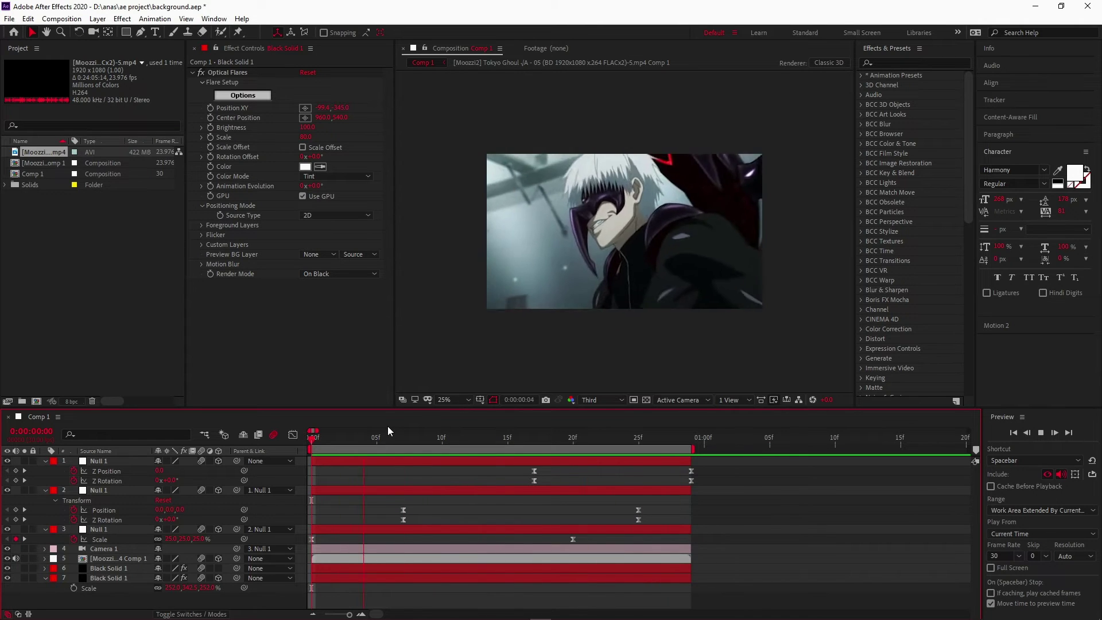
{"action": "mouse_move", "coordinate": [347, 436]}
{"action": "left_mouse_down"}
{"action": "mouse_move", "coordinate": [613, 447]}
{"action": "mouse_move", "coordinate": [600, 440]}
{"action": "left_mouse_up"}
{"action": "left_click", "coordinate": [631, 569]}
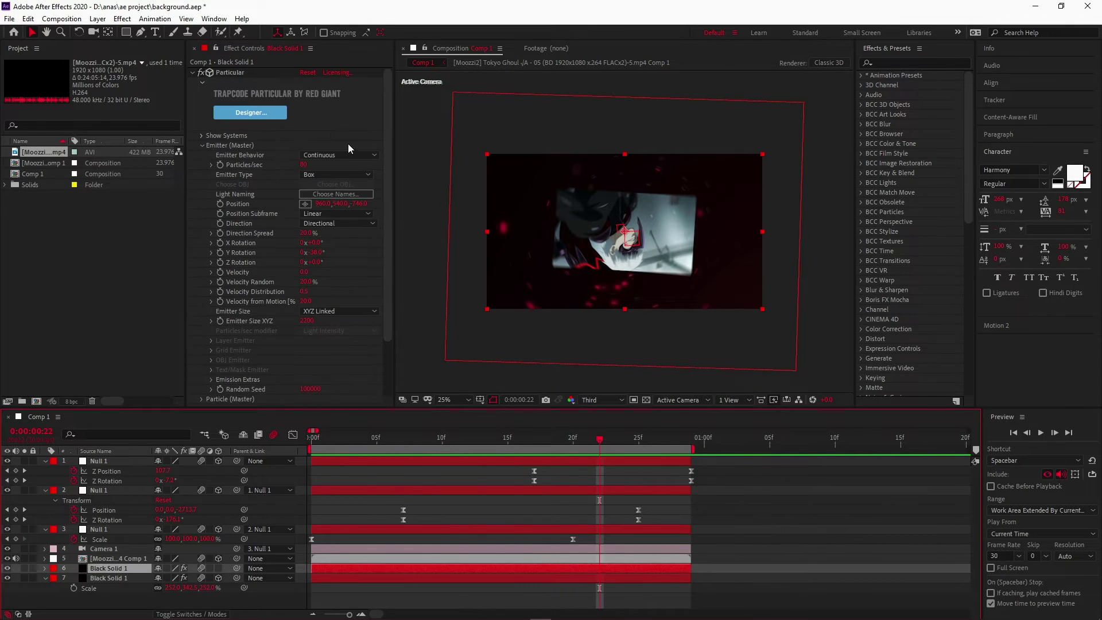
{"action": "left_click", "coordinate": [232, 74]}
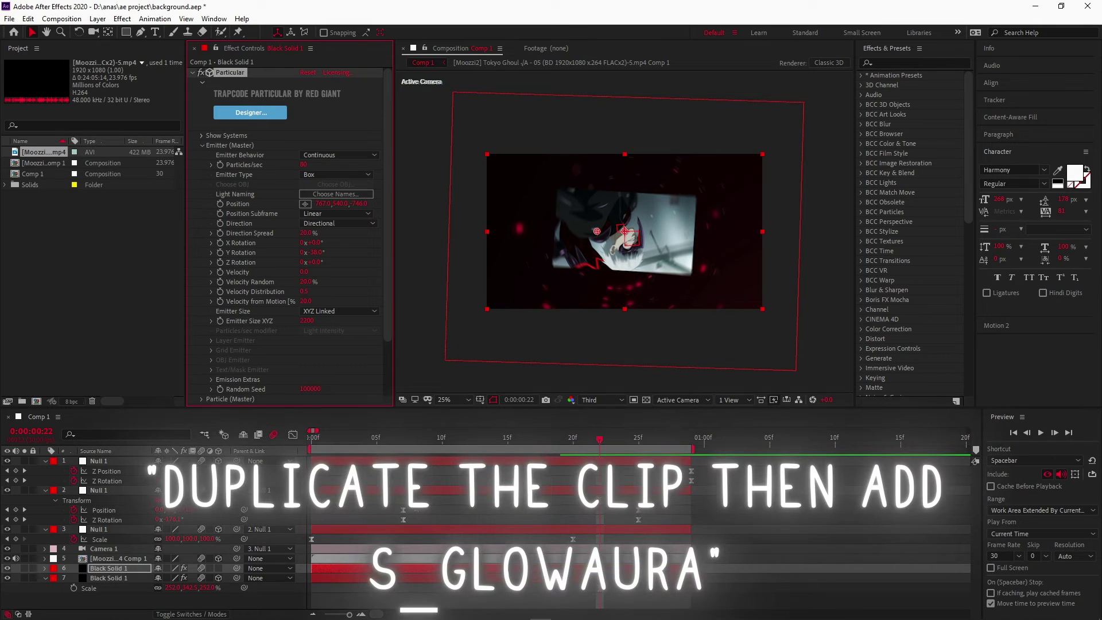
- Duplicate the anime clip precomp layer and apply S_GlowAura to the copy
{"action": "left_click", "coordinate": [118, 559]}
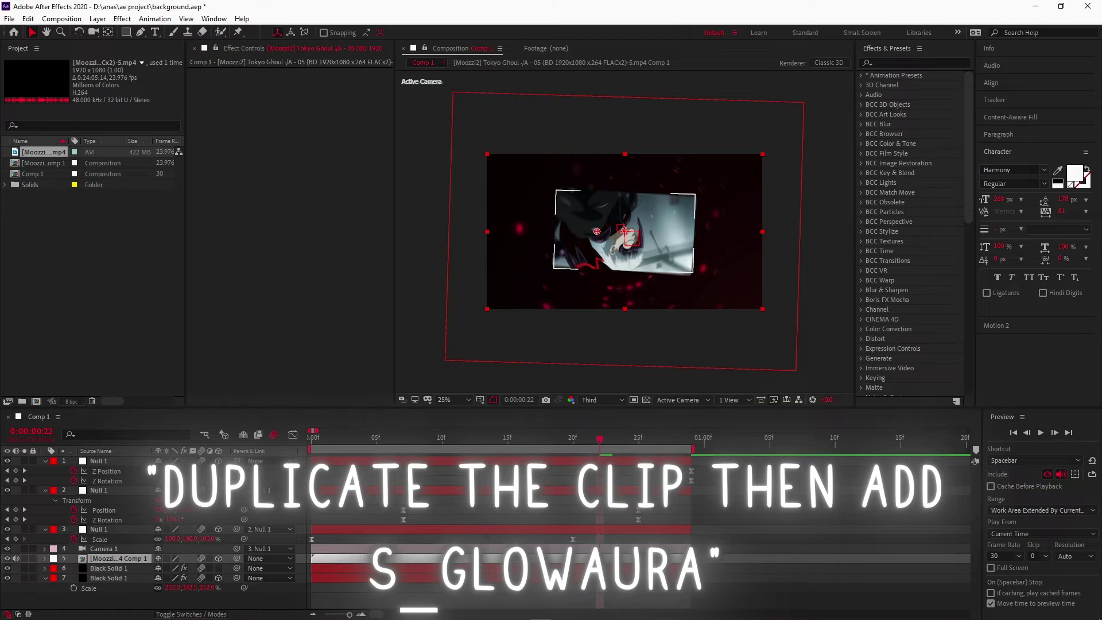
{"action": "key", "text": "ctrl+d"}
{"action": "key", "text": "ctrl+Down"}
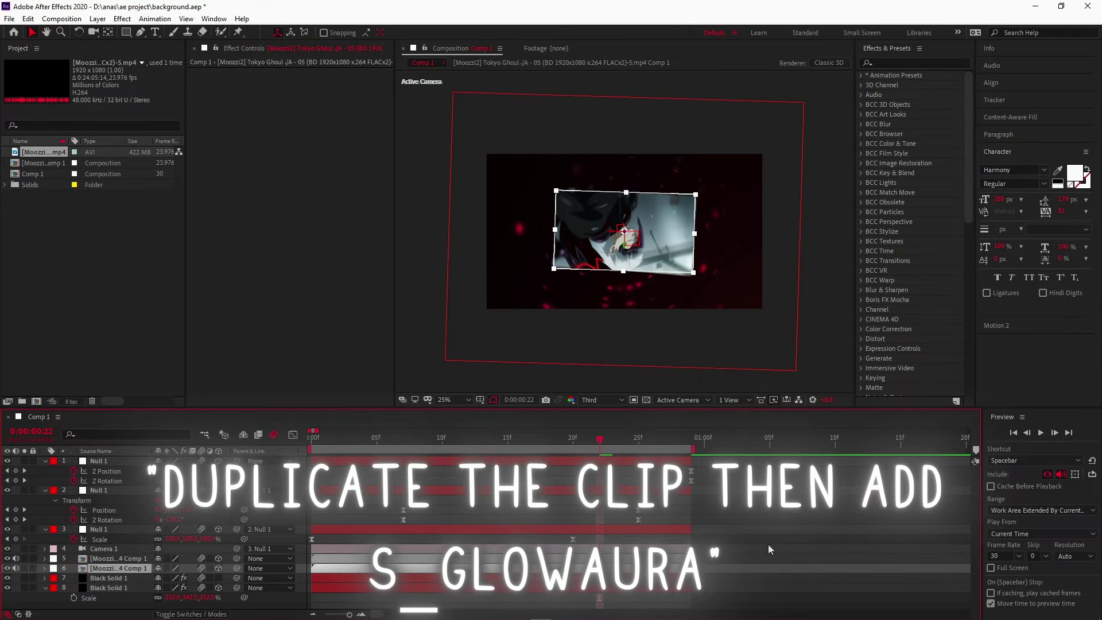
{"action": "key", "text": "ctrl+space"}
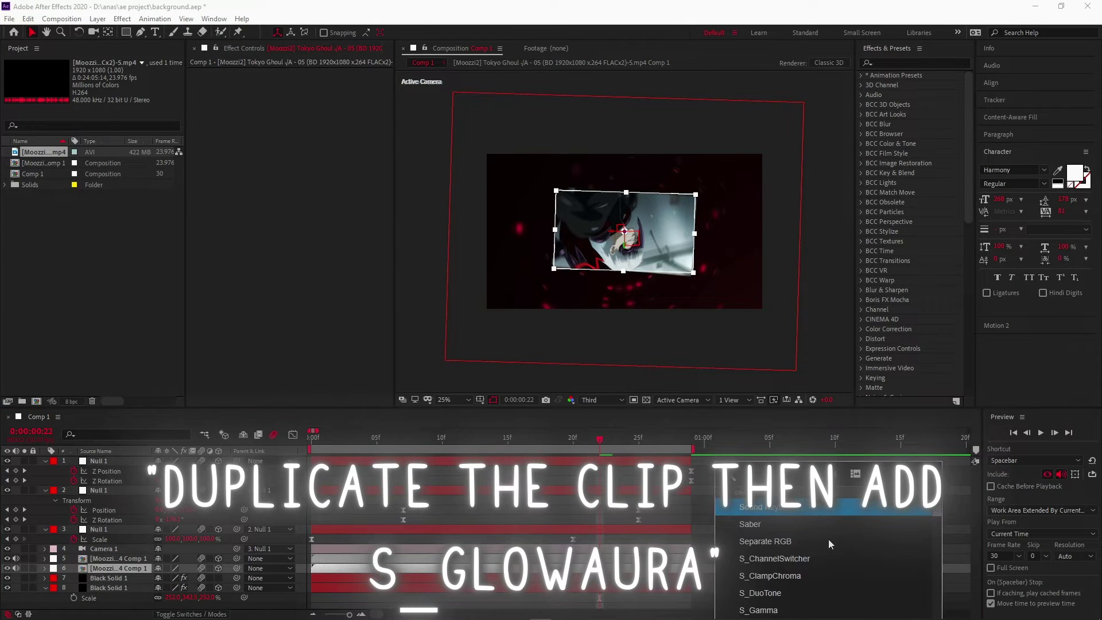
{"action": "type", "text": "glow"}
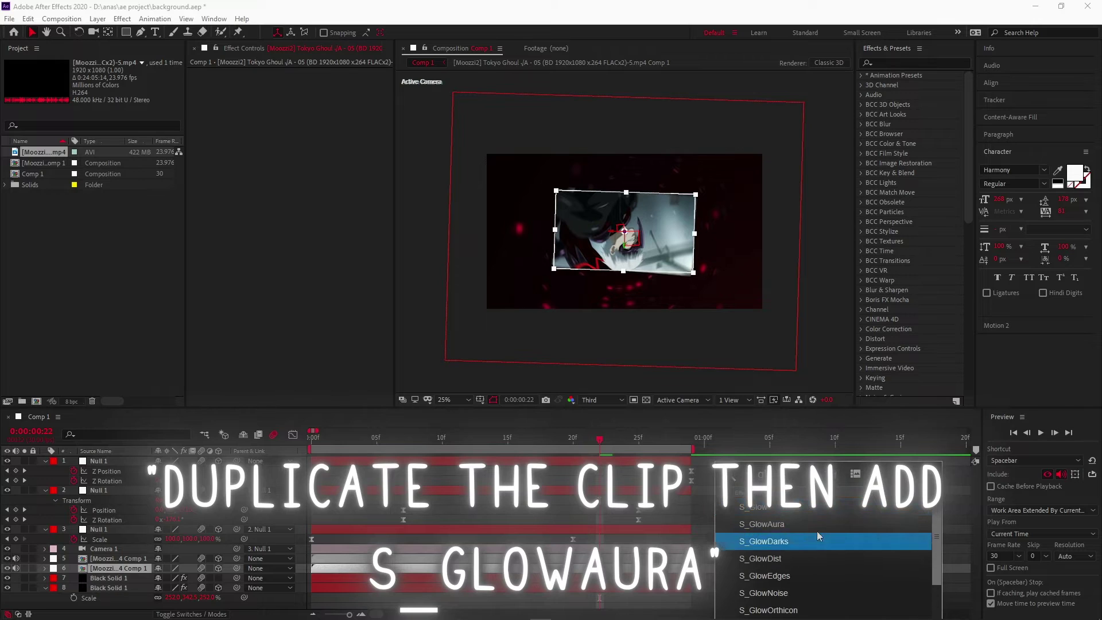
{"action": "left_click", "coordinate": [811, 525]}
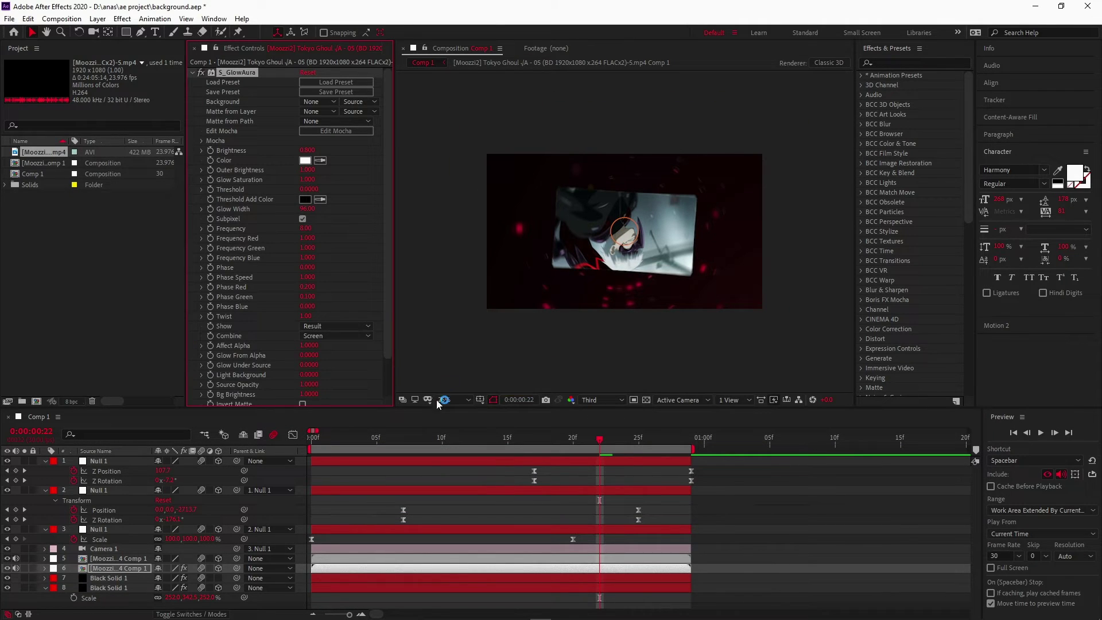
- Set the copy's Scale to 105% and zero its Phase Red and Phase Green
{"action": "key", "text": "s"}
{"action": "left_click", "coordinate": [205, 579]}
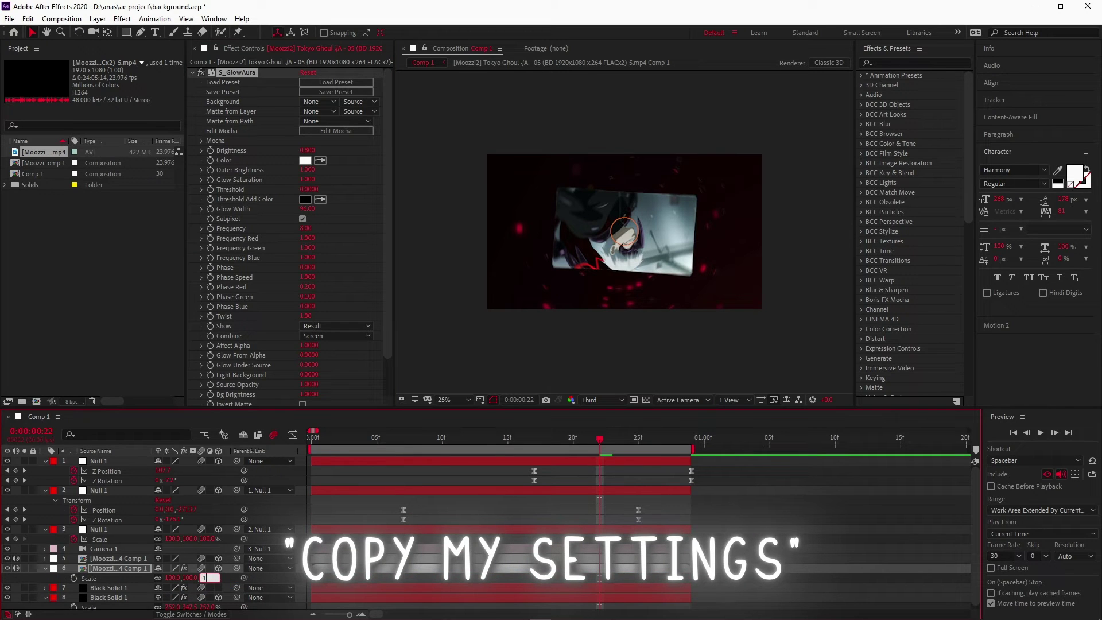
{"action": "type", "text": "5"}
{"action": "key", "text": "Return"}
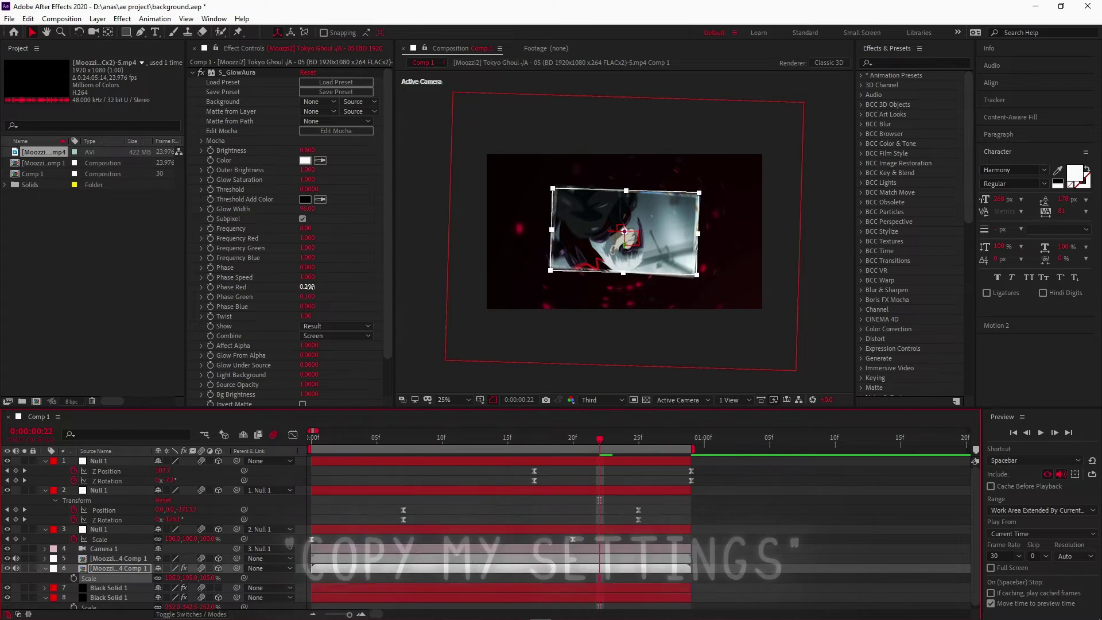
{"action": "mouse_move", "coordinate": [309, 287]}
{"action": "left_mouse_down"}
{"action": "mouse_move", "coordinate": [293, 287]}
{"action": "mouse_move", "coordinate": [320, 304]}
{"action": "left_mouse_up"}
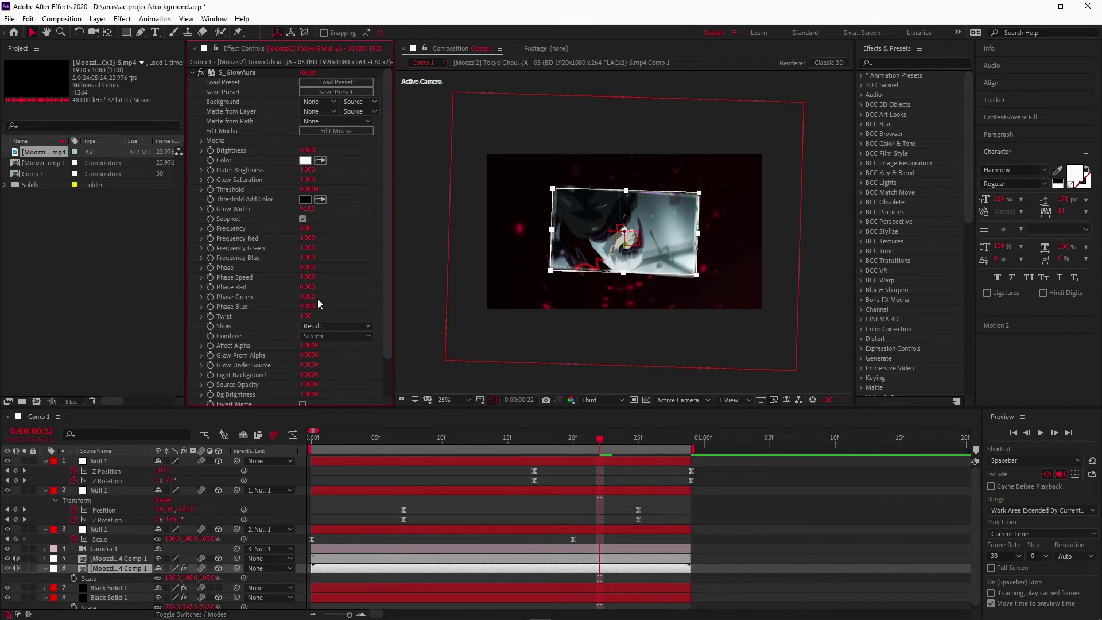
{"action": "left_click", "coordinate": [678, 333]}
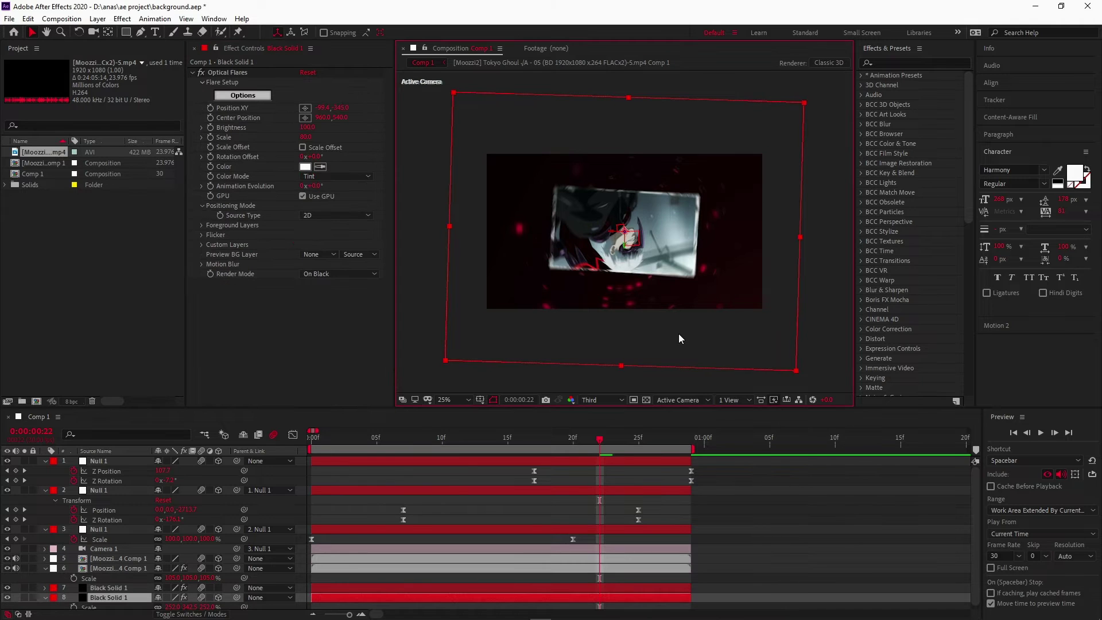
{"action": "key", "text": "period"}
- Set the S_GlowAura glow colour to pure red (FF0000)
{"action": "left_click", "coordinate": [427, 569]}
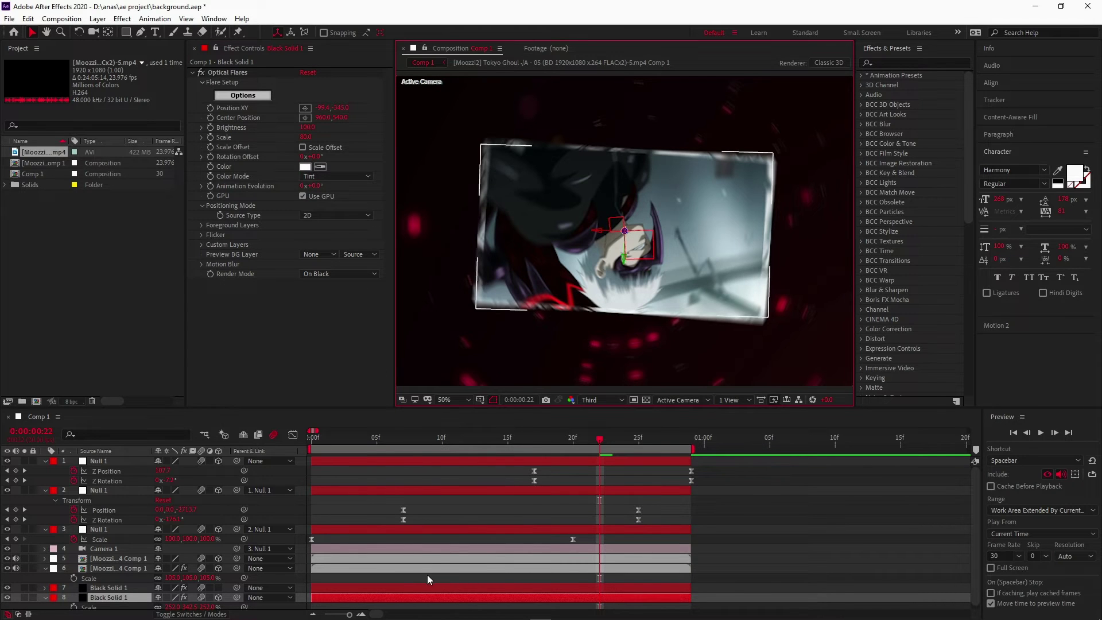
{"action": "left_click", "coordinate": [305, 160]}
{"action": "left_click", "coordinate": [497, 417]}
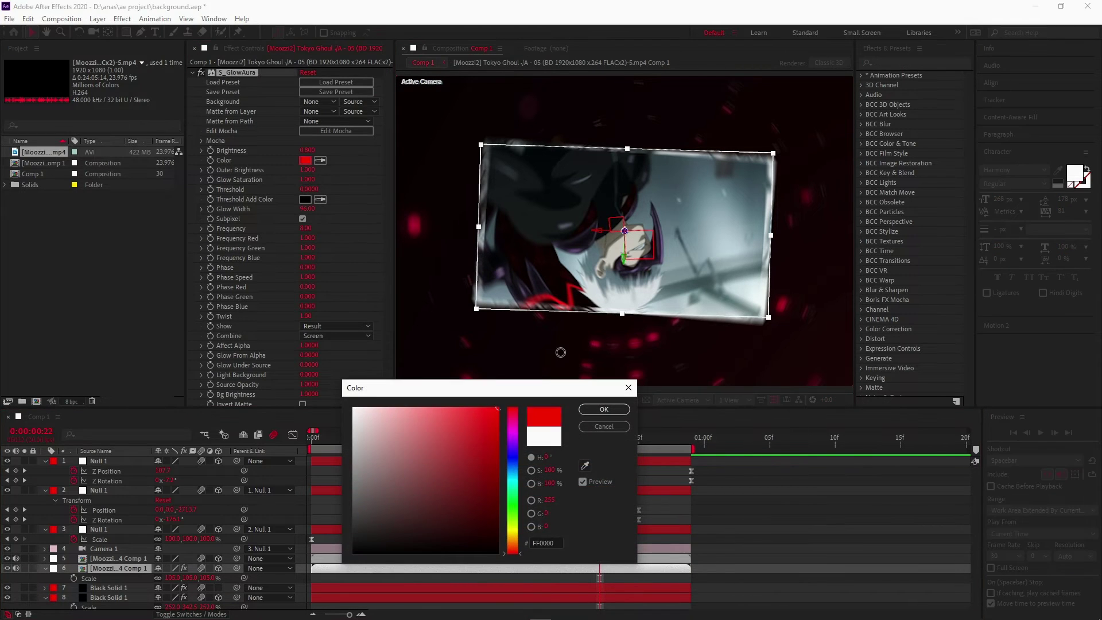
{"action": "left_click", "coordinate": [602, 411]}
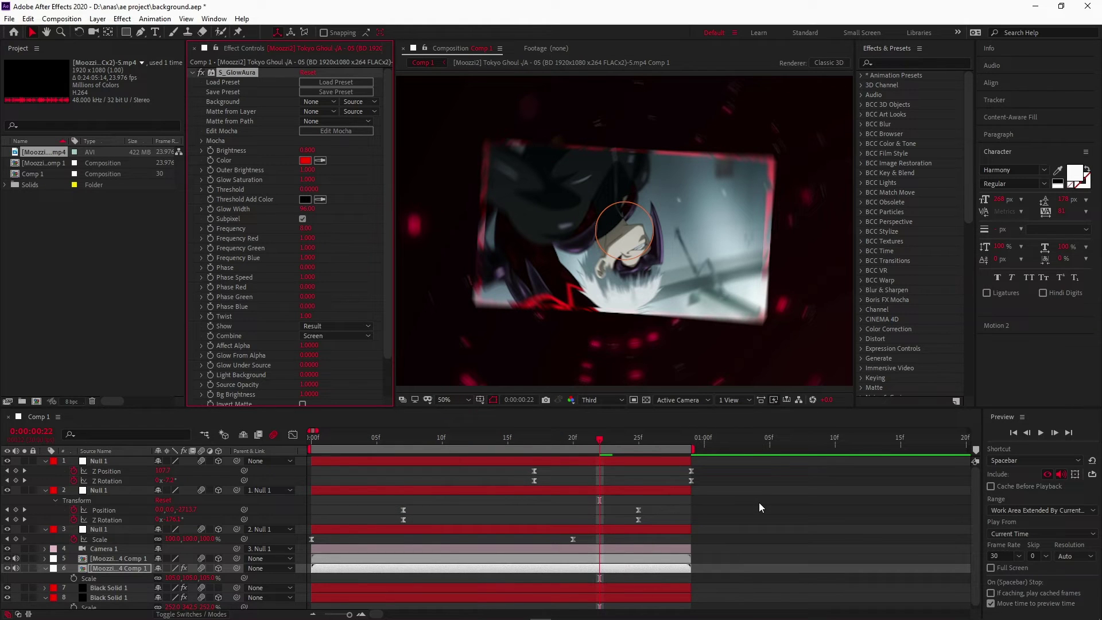
{"action": "left_click", "coordinate": [742, 502]}
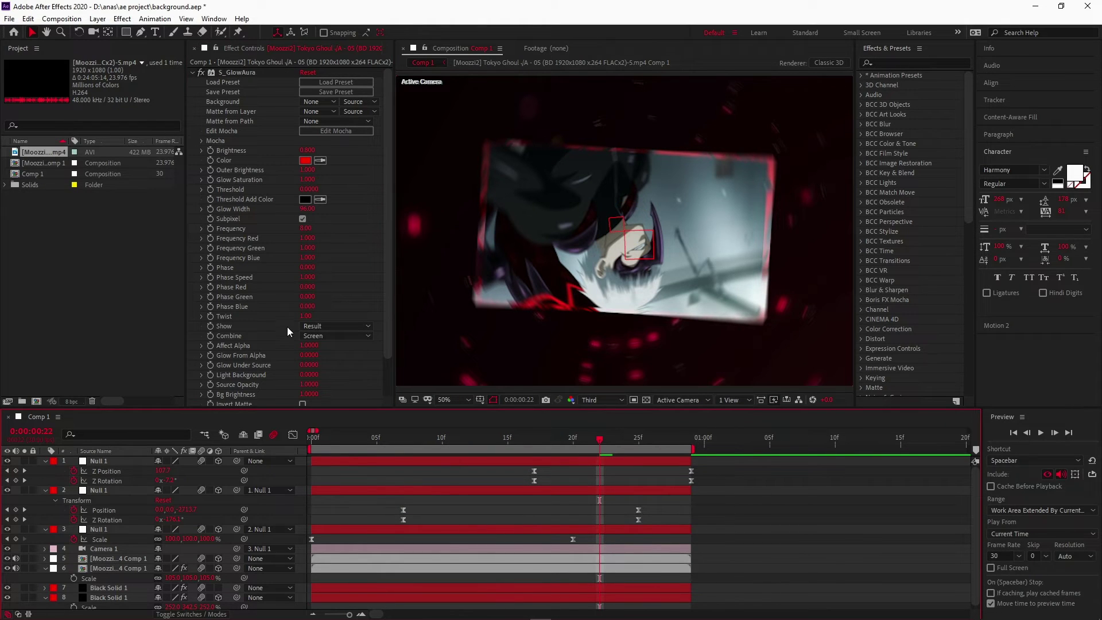
- Turn on Invert Matte and enlarge the duplicate to 109% scale
{"action": "scroll", "coordinate": [287, 327], "scroll_direction": "down", "scroll_amount": 3}
{"action": "left_click", "coordinate": [301, 371]}
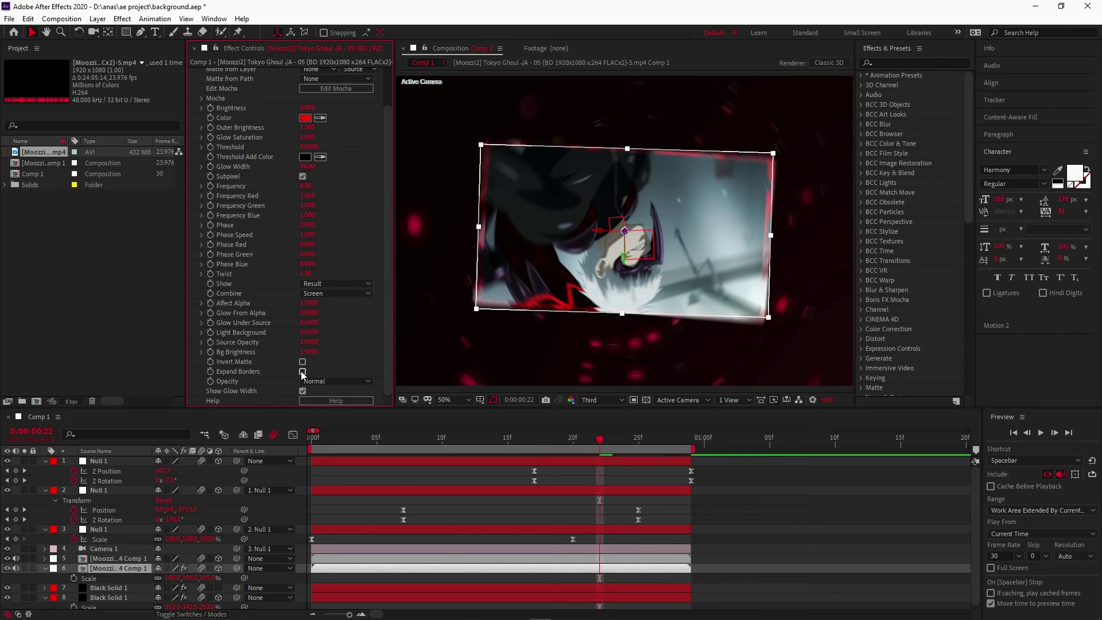
{"action": "left_click", "coordinate": [303, 362]}
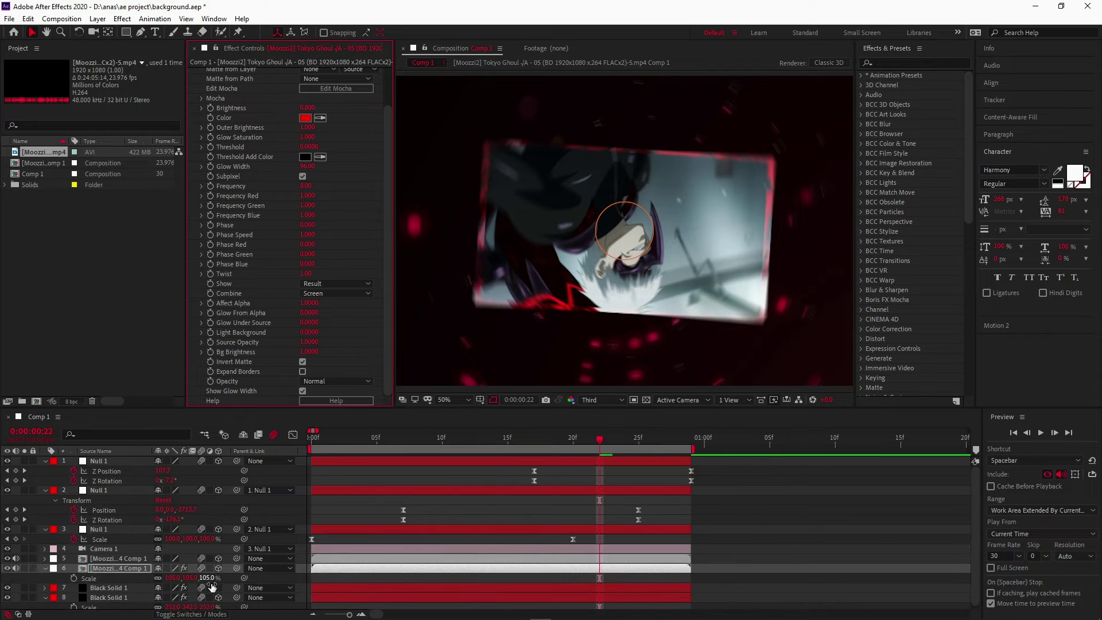
{"action": "left_click_drag", "start_coordinate": [206, 578], "coordinate": [216, 579]}
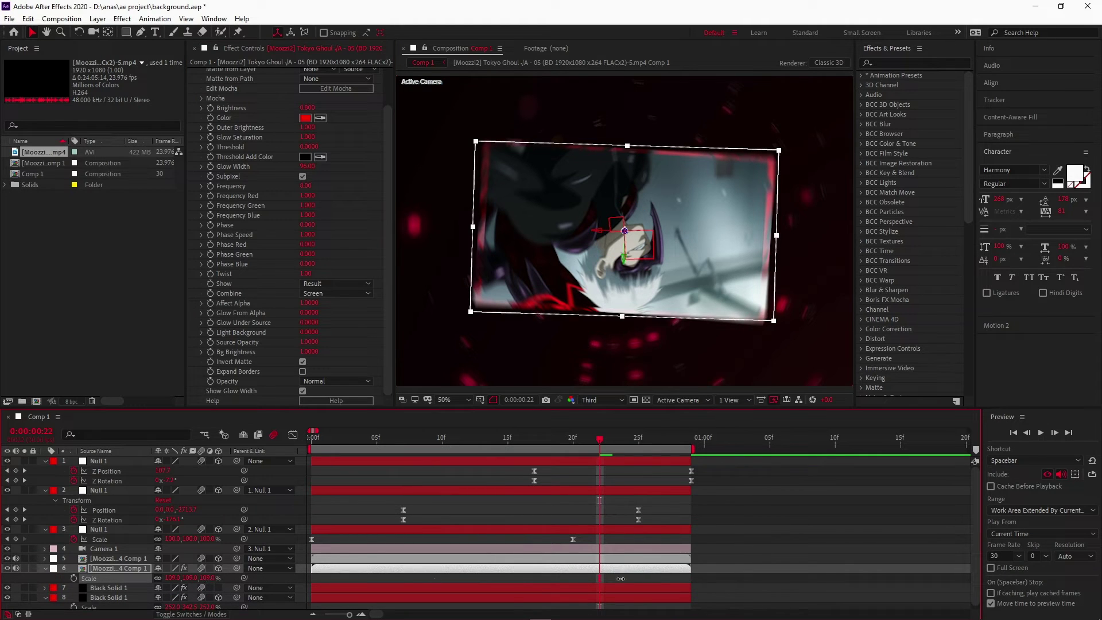
{"action": "left_click", "coordinate": [721, 537]}
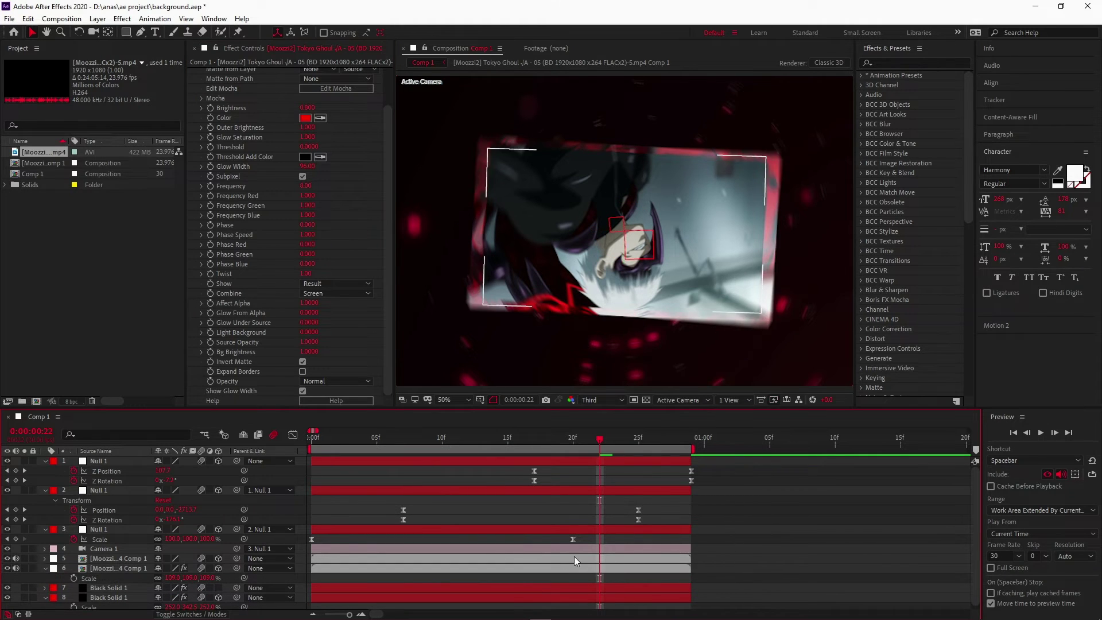
- Raise Frequency Red to 1.220 and set Glow From Alpha to 0.71
{"action": "left_click", "coordinate": [602, 567]}
{"action": "scroll", "coordinate": [290, 223], "scroll_direction": "up", "scroll_amount": 2}
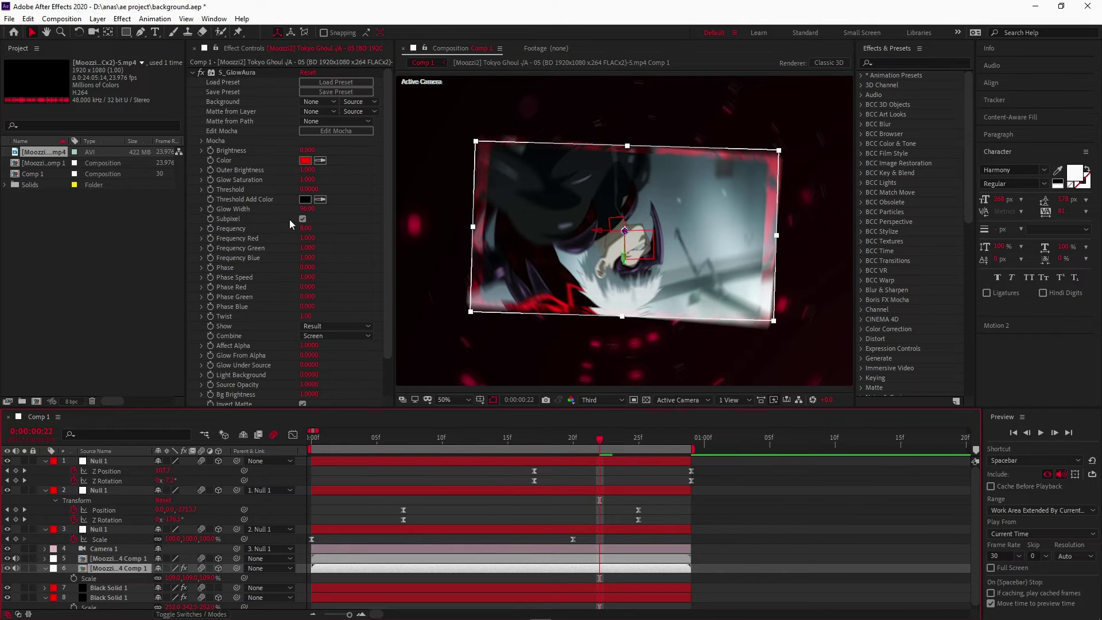
{"action": "left_click_drag", "start_coordinate": [310, 238], "coordinate": [312, 247]}
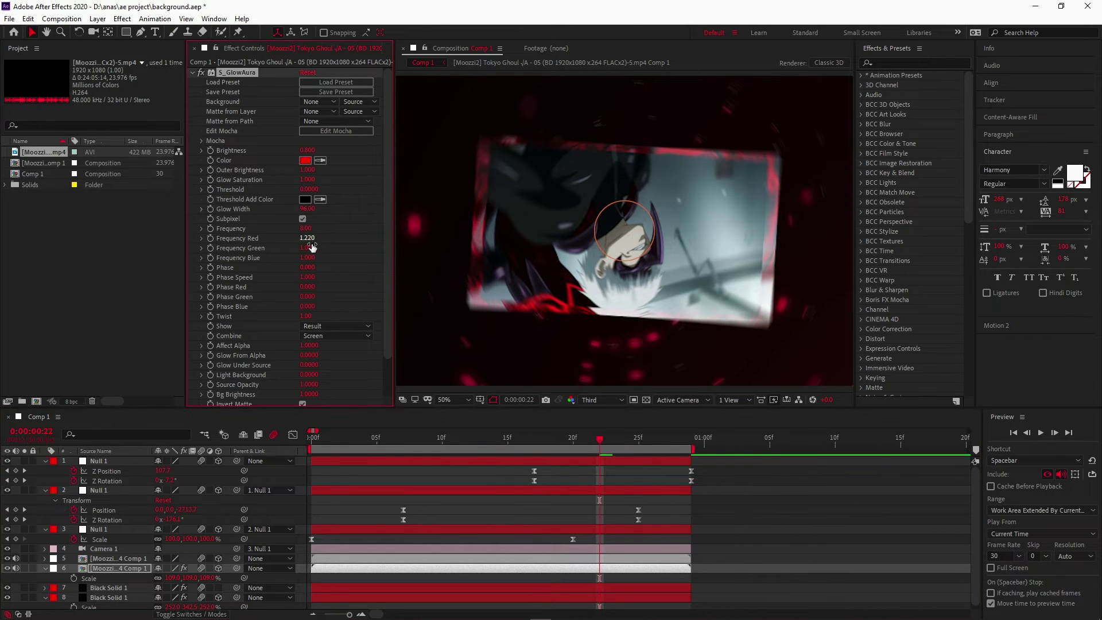
{"action": "scroll", "coordinate": [250, 287], "scroll_direction": "down", "scroll_amount": 2}
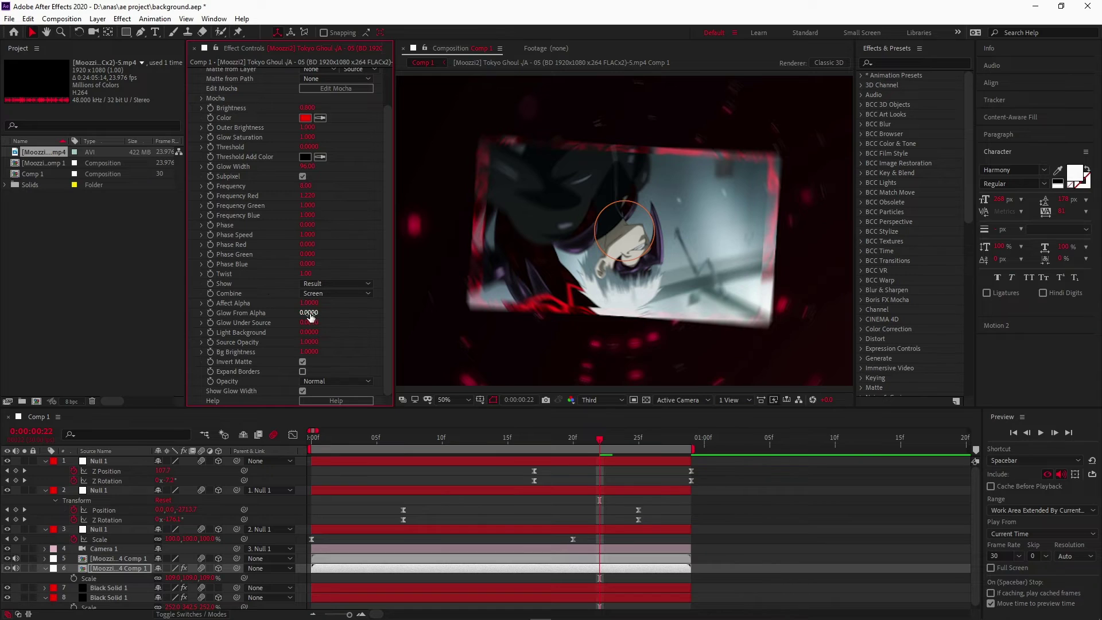
{"action": "mouse_move", "coordinate": [309, 313]}
{"action": "left_mouse_down"}
{"action": "mouse_move", "coordinate": [346, 314]}
{"action": "mouse_move", "coordinate": [325, 324]}
{"action": "mouse_move", "coordinate": [339, 323]}
{"action": "mouse_move", "coordinate": [334, 338]}
{"action": "mouse_move", "coordinate": [304, 333]}
{"action": "left_mouse_up"}
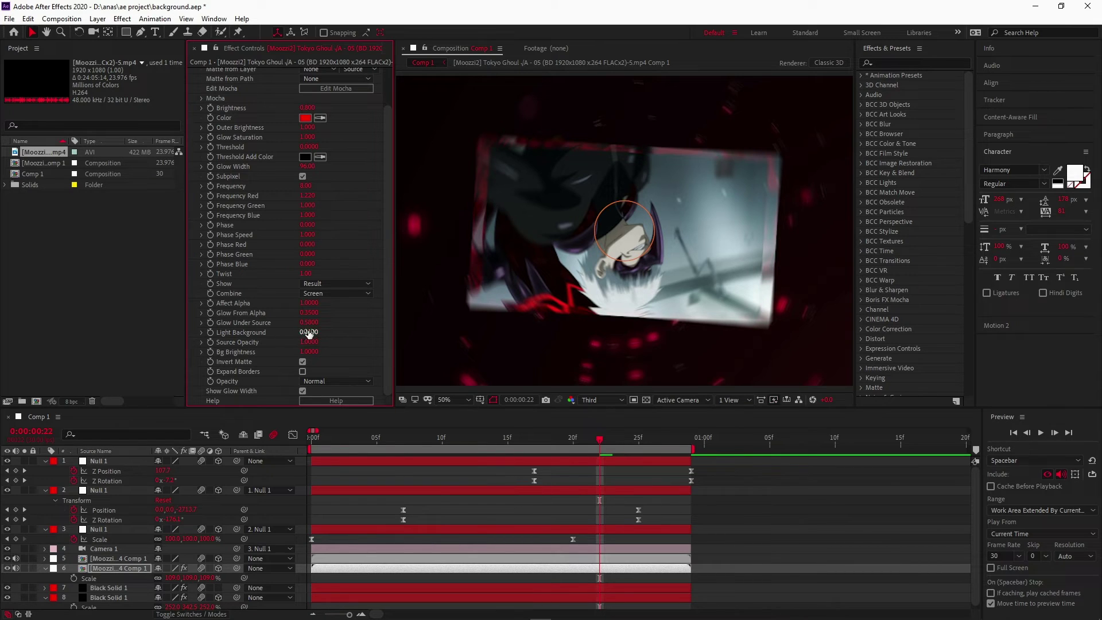
{"action": "scroll", "coordinate": [258, 235], "scroll_direction": "up", "scroll_amount": 1}
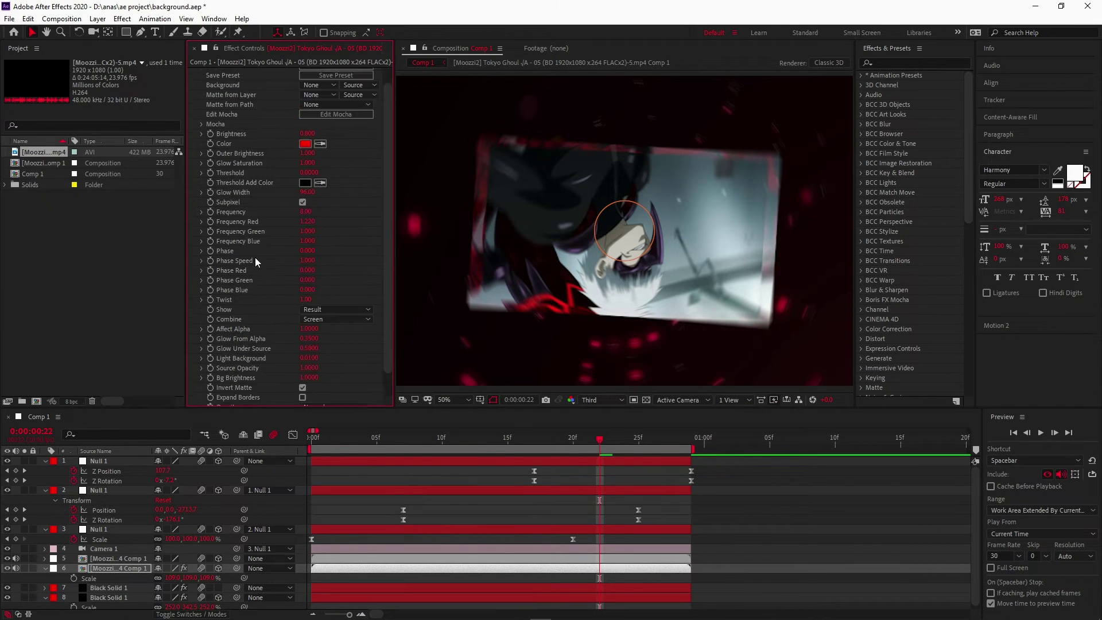
{"action": "scroll", "coordinate": [255, 257], "scroll_direction": "up", "scroll_amount": 1}
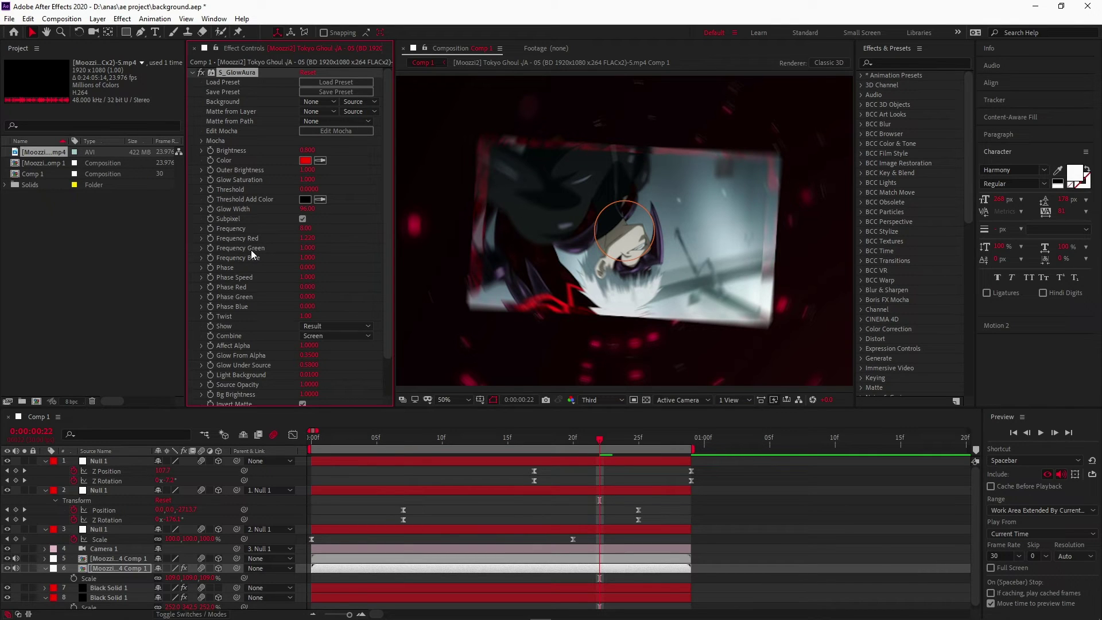
- Set the duplicate clip layer's Scale to 103%
{"action": "left_click", "coordinate": [207, 578]}
{"action": "type", "text": "103"}
{"action": "key", "text": "Return"}
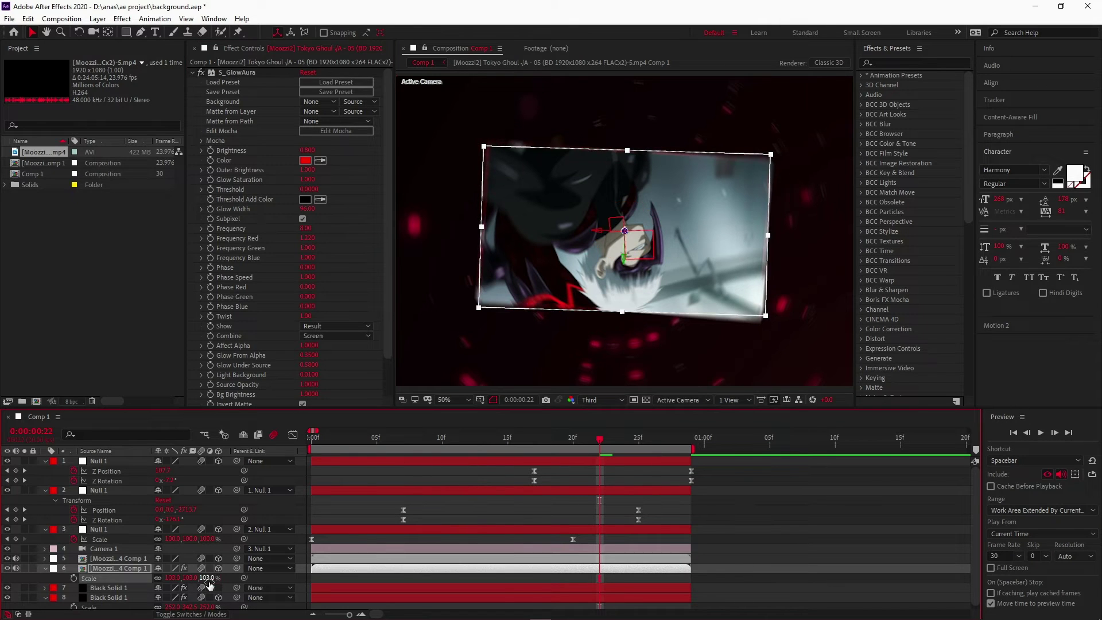
{"action": "key", "text": "ctrl+space"}
- Apply Deep Glow to the duplicate clip layer with Unmult enabled
{"action": "type", "text": "deep"}
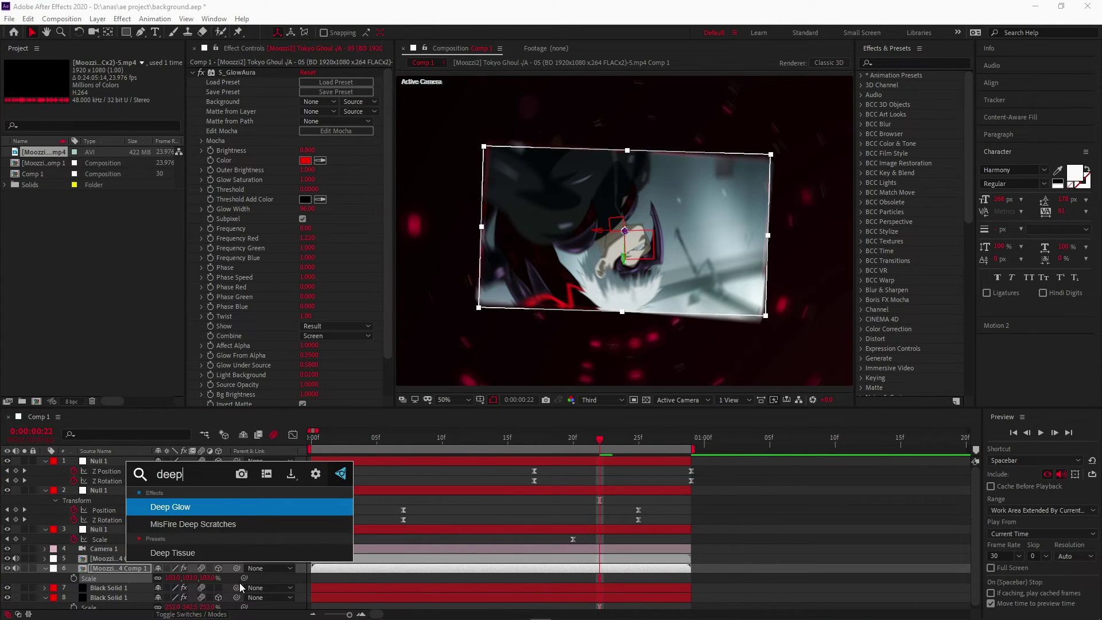
{"action": "left_click", "coordinate": [233, 509]}
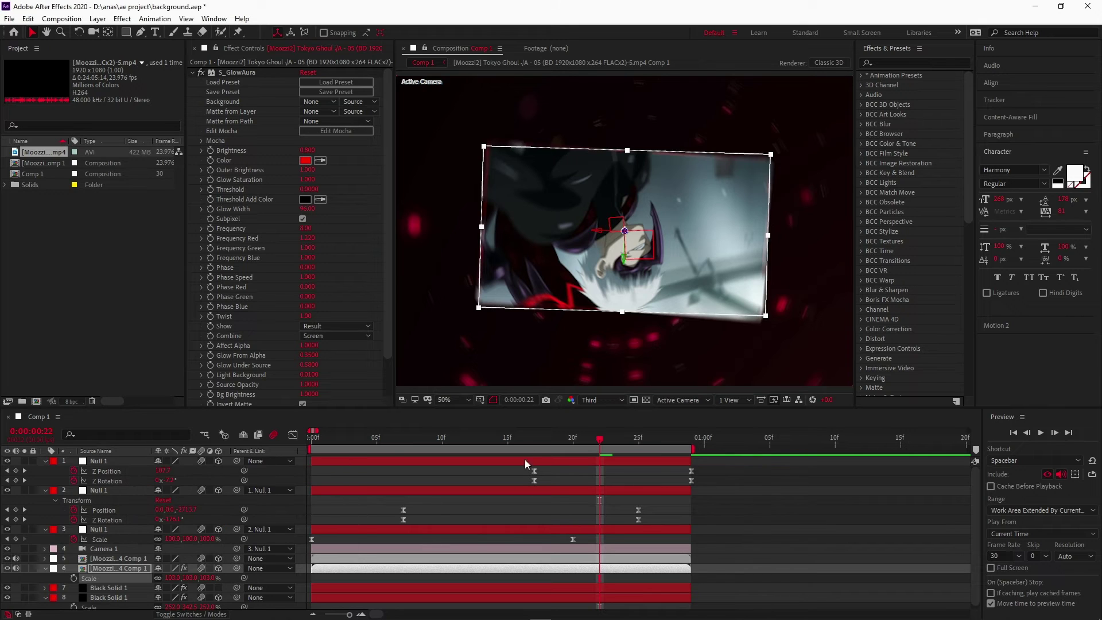
{"action": "scroll", "coordinate": [282, 320], "scroll_direction": "down", "scroll_amount": 5}
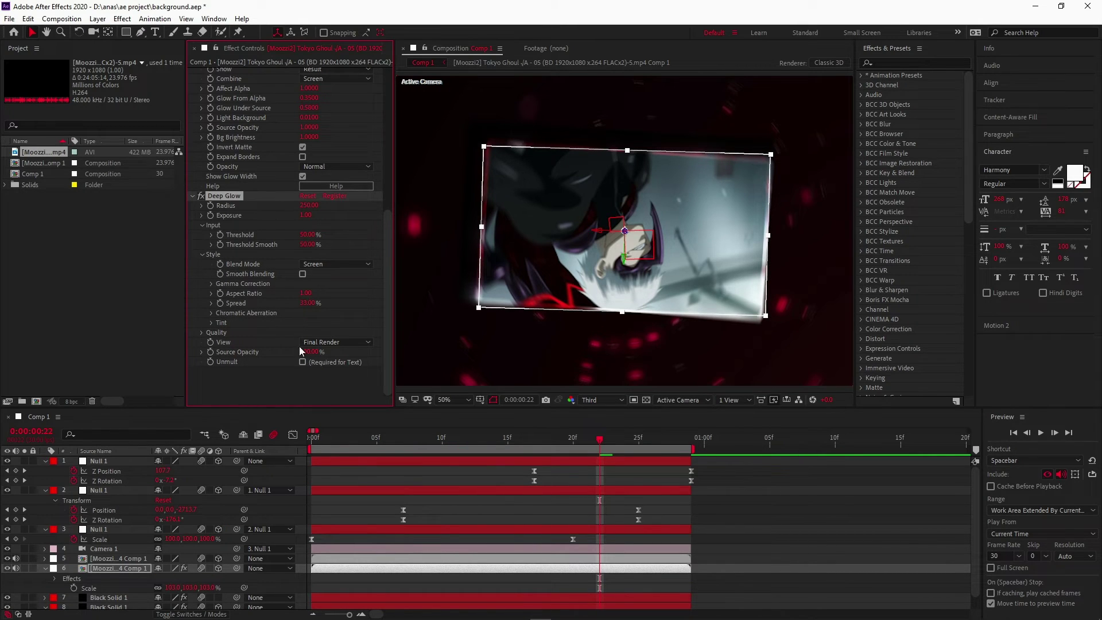
{"action": "left_click", "coordinate": [302, 362]}
{"action": "left_click", "coordinate": [752, 526]}
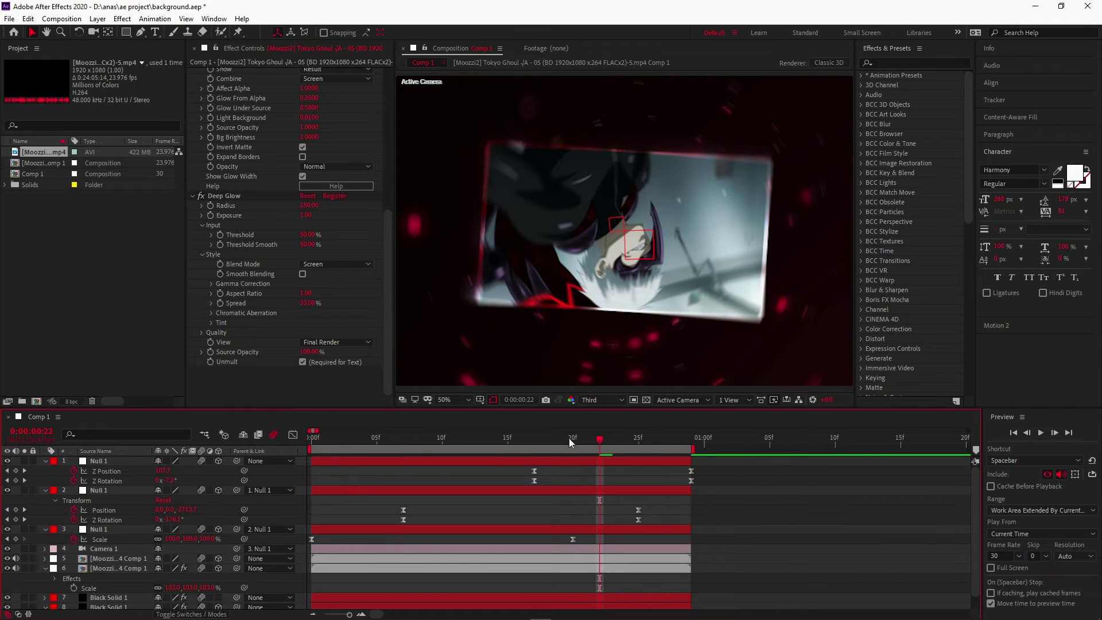
- Scale layer 6 to 105% and return to frame 0
{"action": "left_click", "coordinate": [580, 569]}
{"action": "key", "text": "s"}
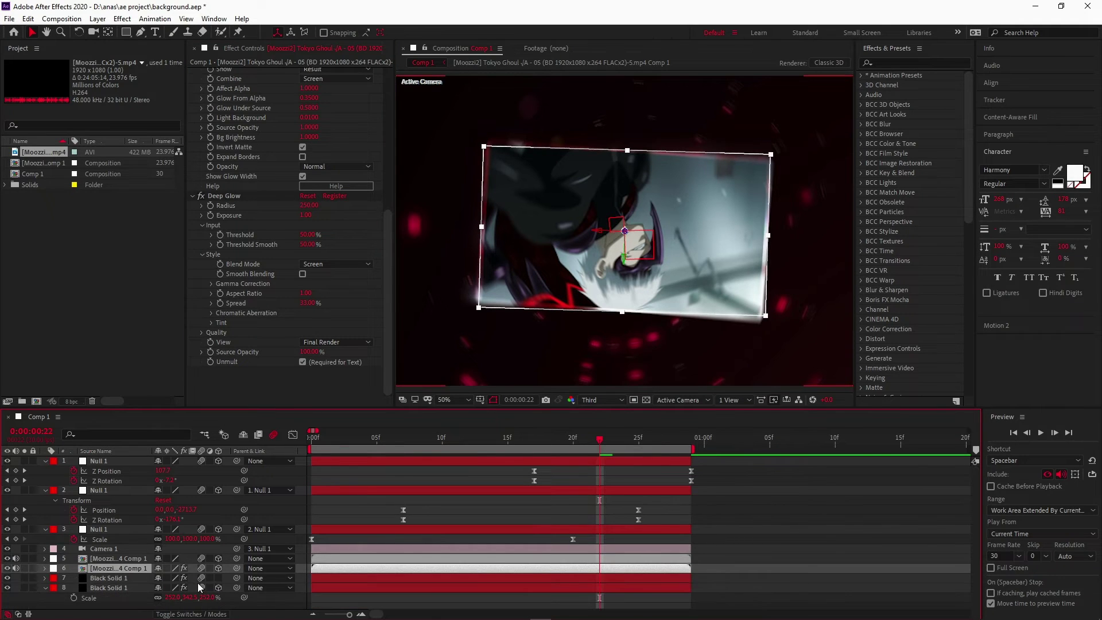
{"action": "left_click", "coordinate": [208, 578]}
{"action": "type", "text": "105"}
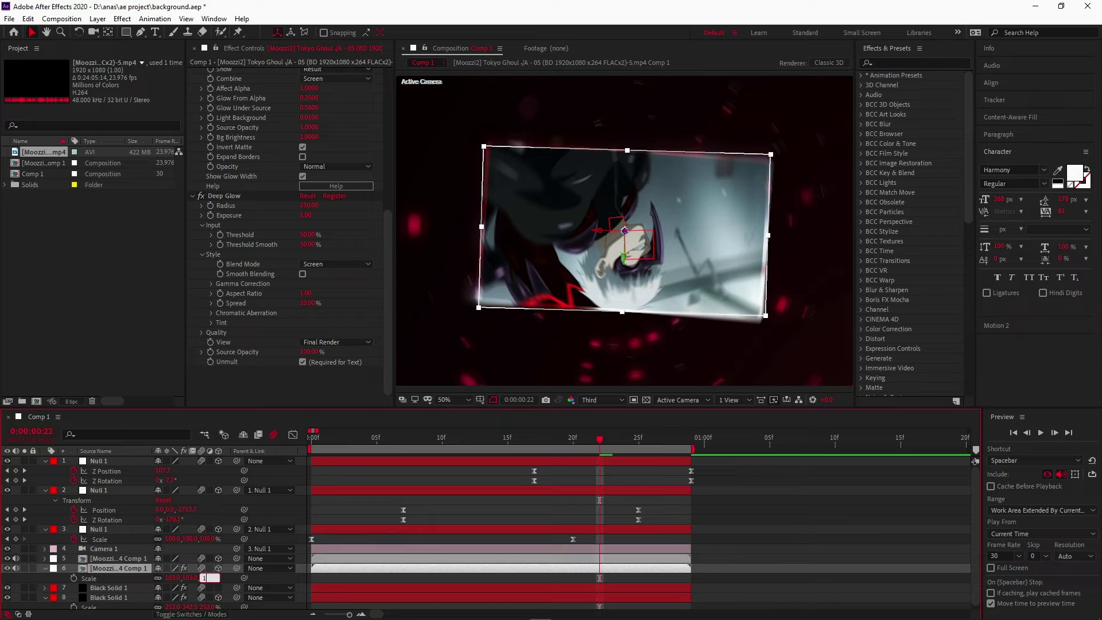
{"action": "key", "text": "Return"}
{"action": "left_click", "coordinate": [752, 504]}
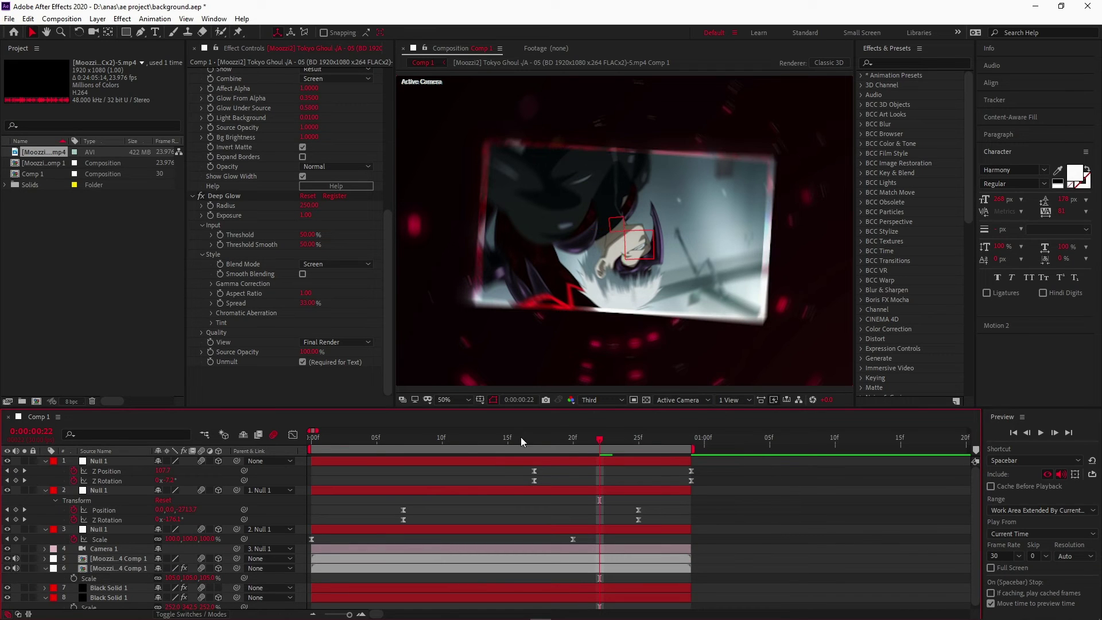
{"action": "key", "text": "Home"}
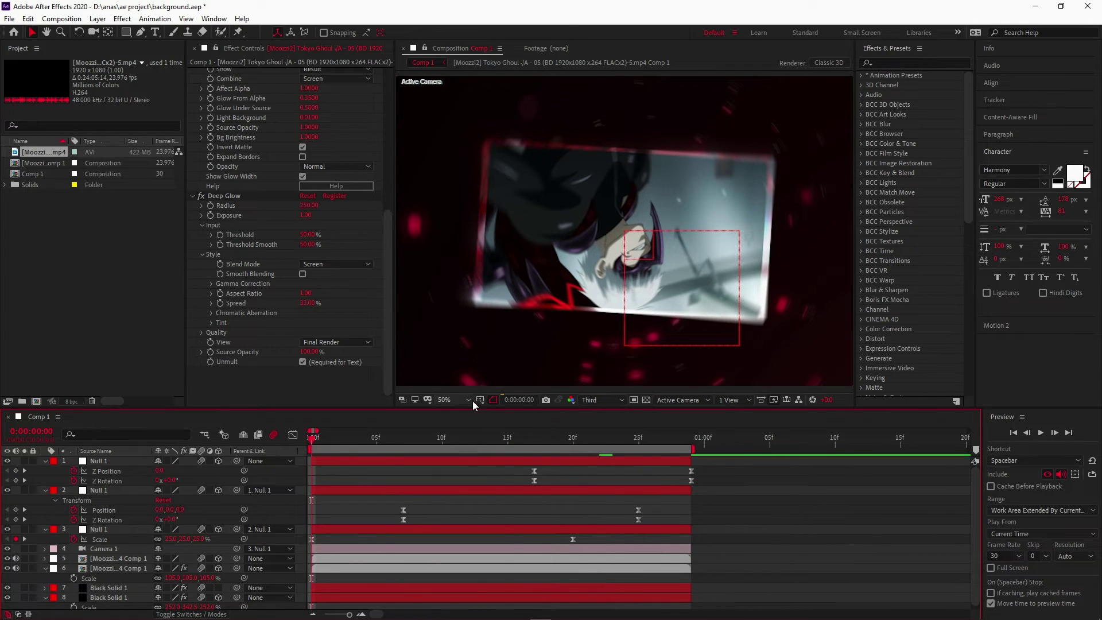
- Preview the camera zoom, scrub to frame 19, and select Black Solid 1
{"action": "key", "text": "space"}
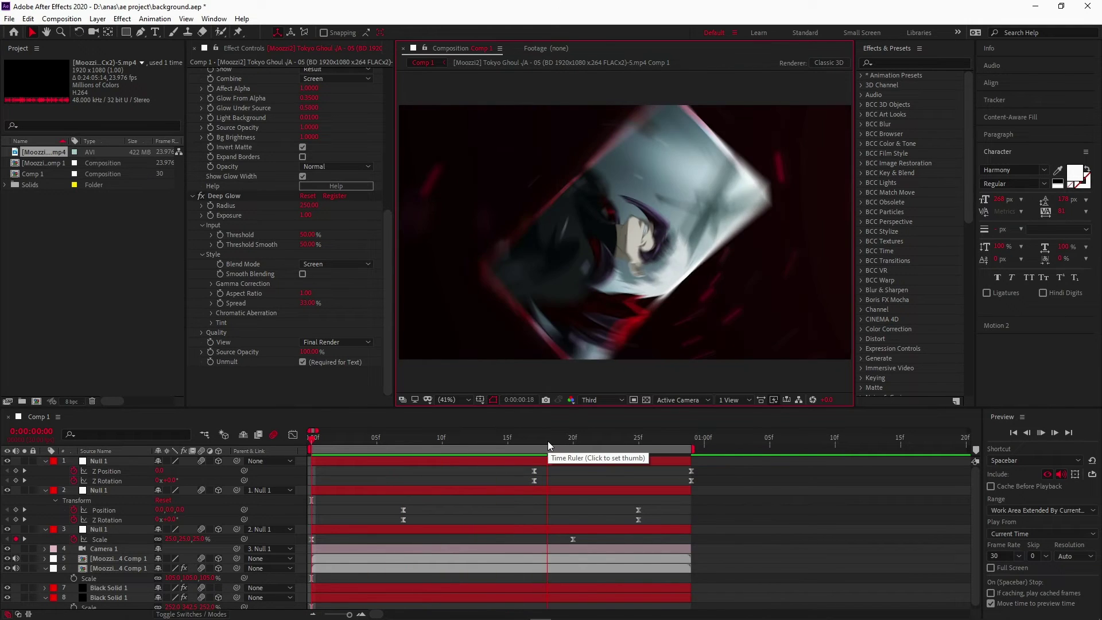
{"action": "left_click_drag", "start_coordinate": [548, 440], "coordinate": [564, 454]}
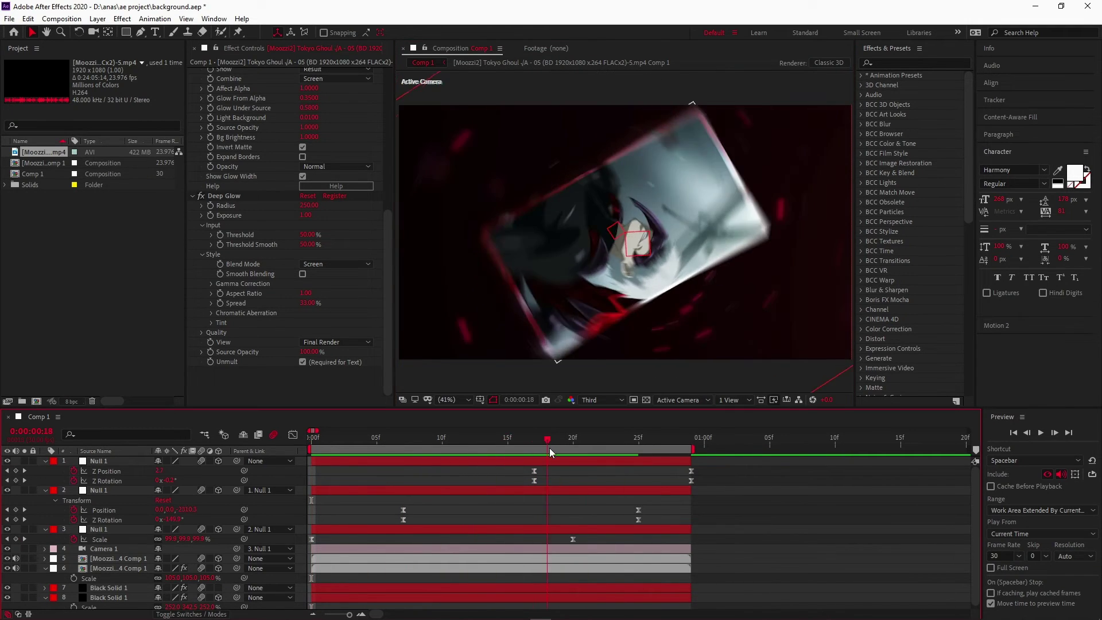
{"action": "scroll", "coordinate": [574, 517], "scroll_direction": "down", "scroll_amount": 1}
{"action": "left_click", "coordinate": [580, 567]}
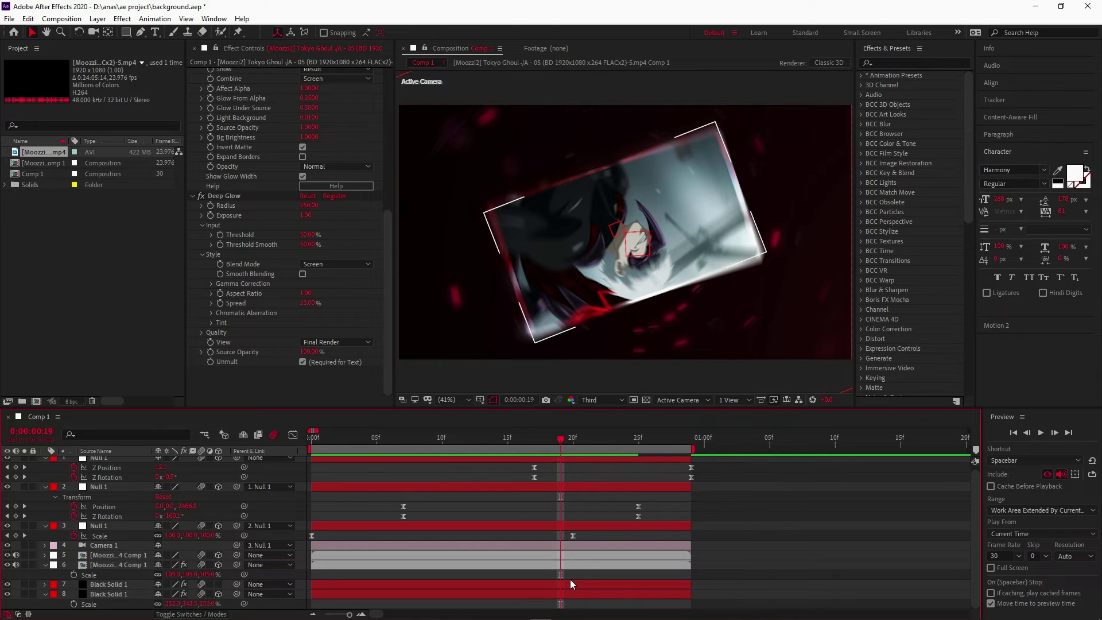
{"action": "left_click", "coordinate": [570, 585]}
- Replay from the first frame and park the playhead at frame 10
{"action": "key", "text": "Home"}
{"action": "key", "text": "space"}
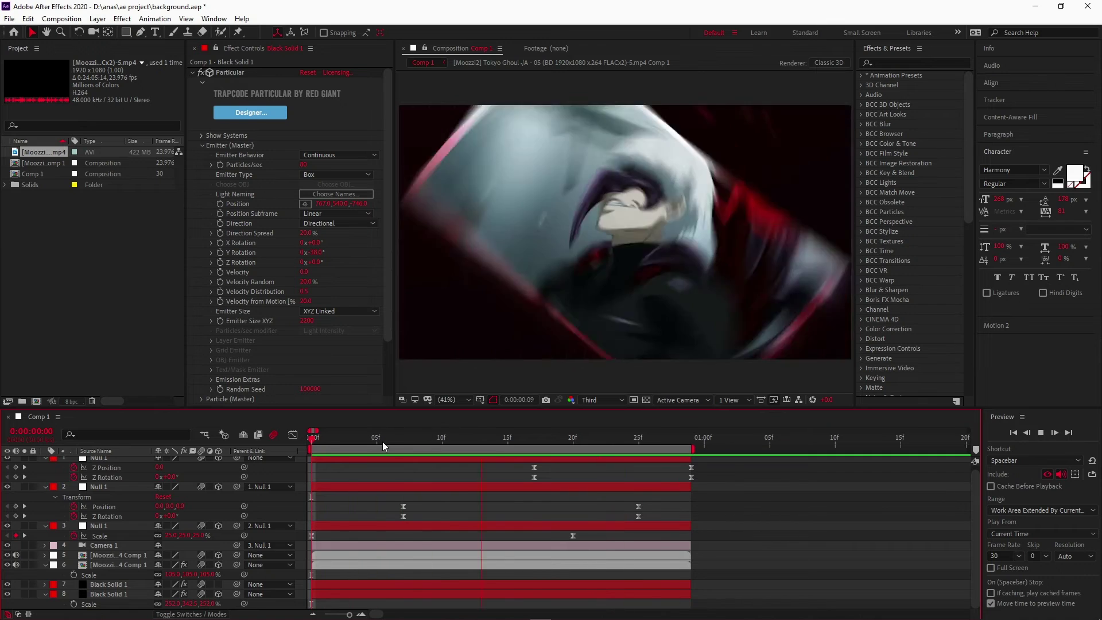
{"action": "left_click", "coordinate": [429, 442]}
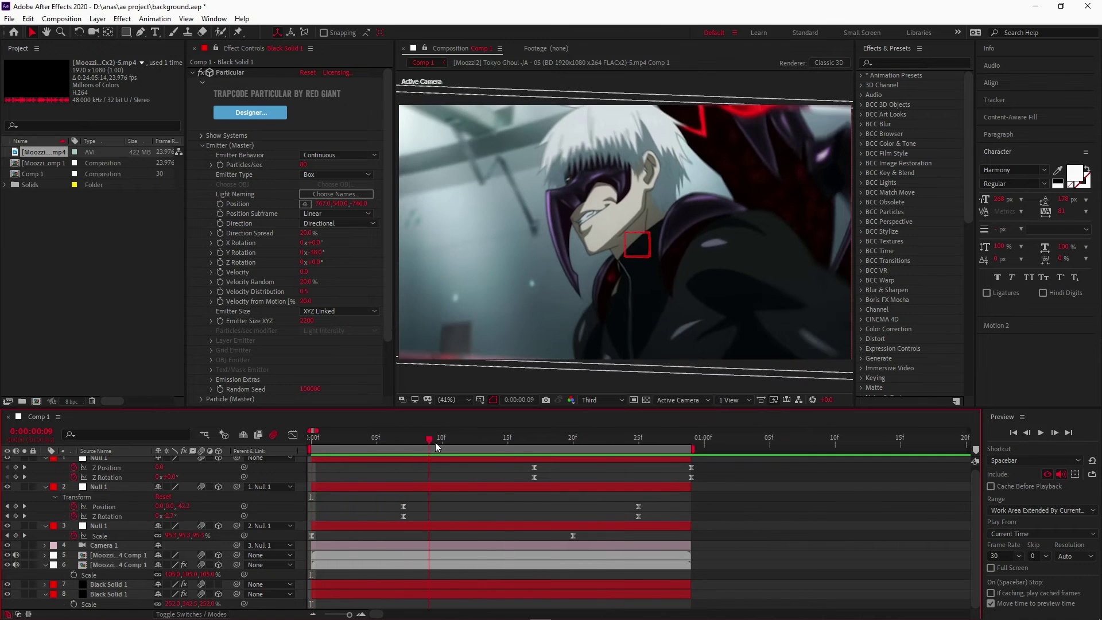
{"action": "left_click", "coordinate": [441, 439]}
- Add an adjustment layer with BCC Lens Blur OBS and set its Gamma to 1000
{"action": "key", "text": "ctrl+alt+y"}
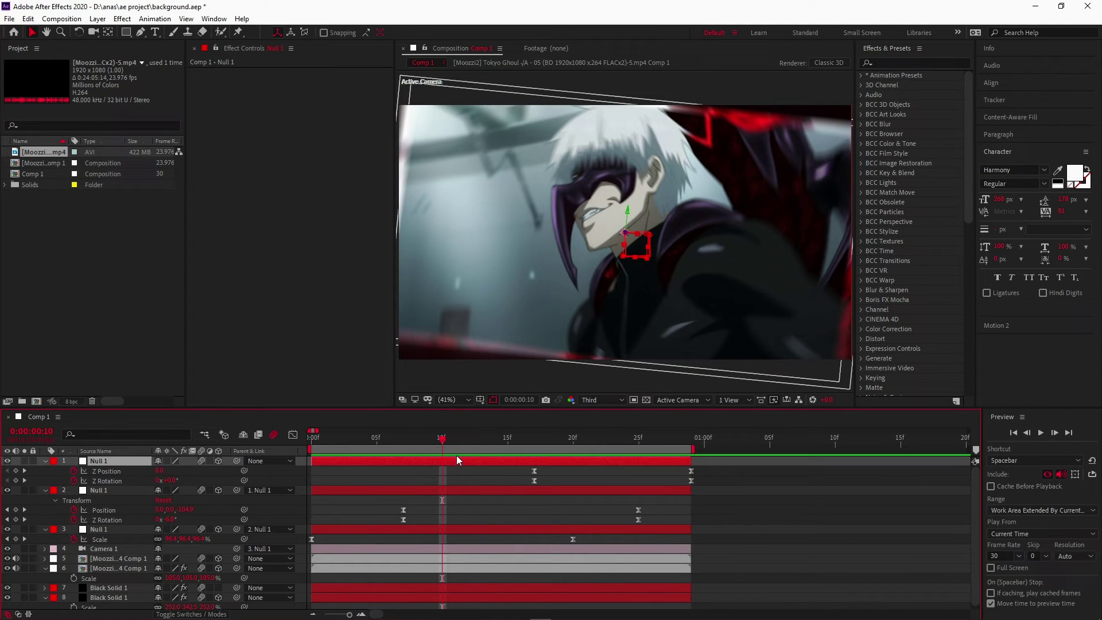
{"action": "key", "text": "ctrl+space"}
{"action": "type", "text": "bcc"}
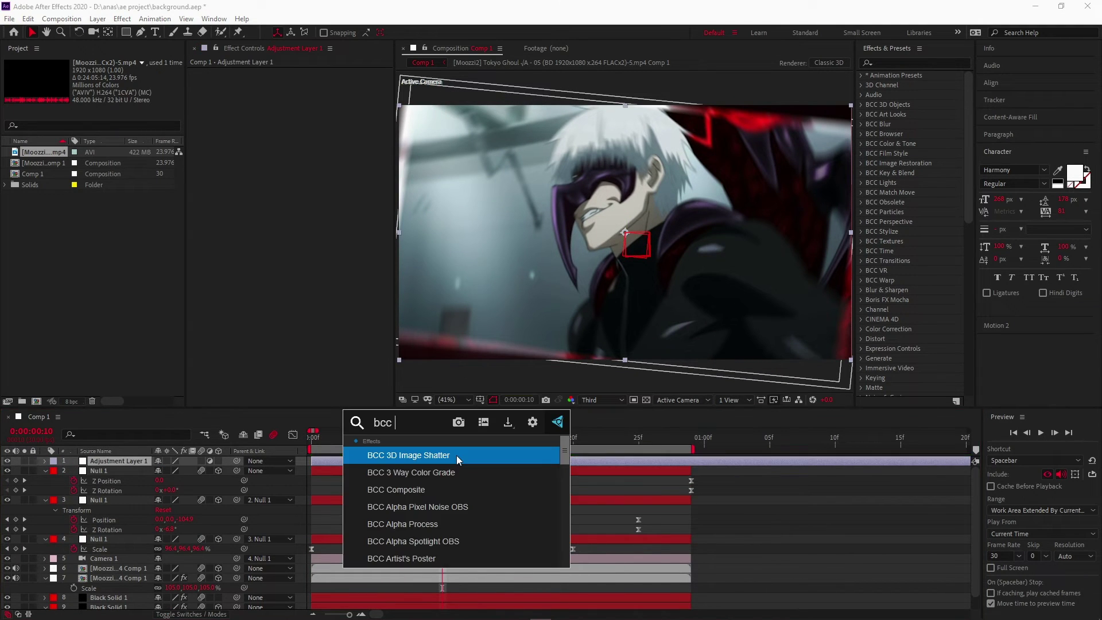
{"action": "type", "text": " len"}
{"action": "left_click", "coordinate": [456, 455]}
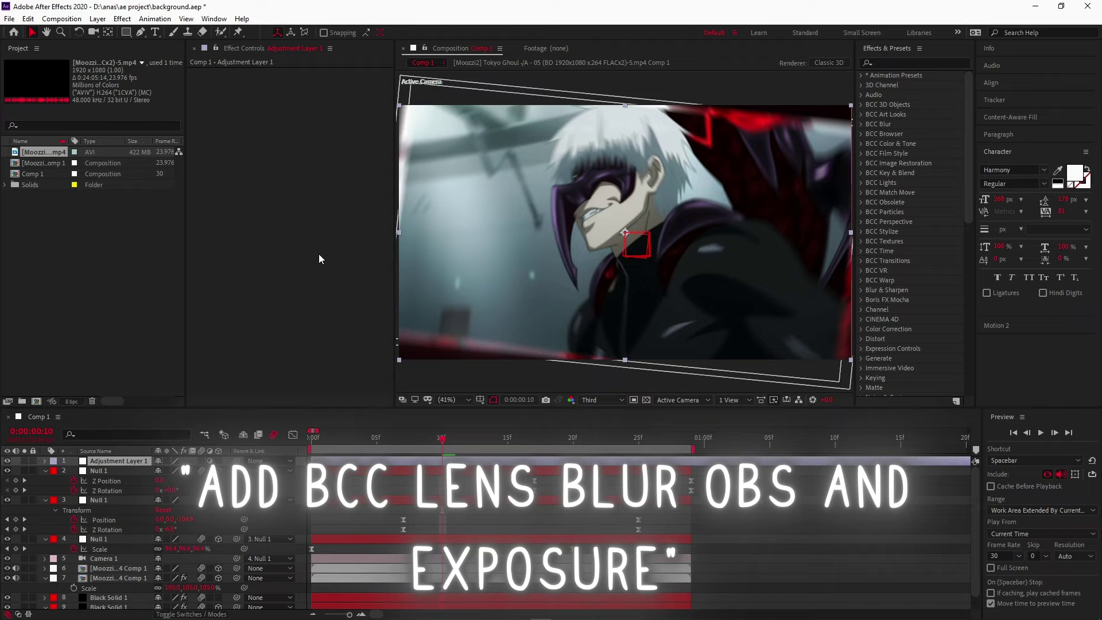
{"action": "left_click", "coordinate": [308, 177]}
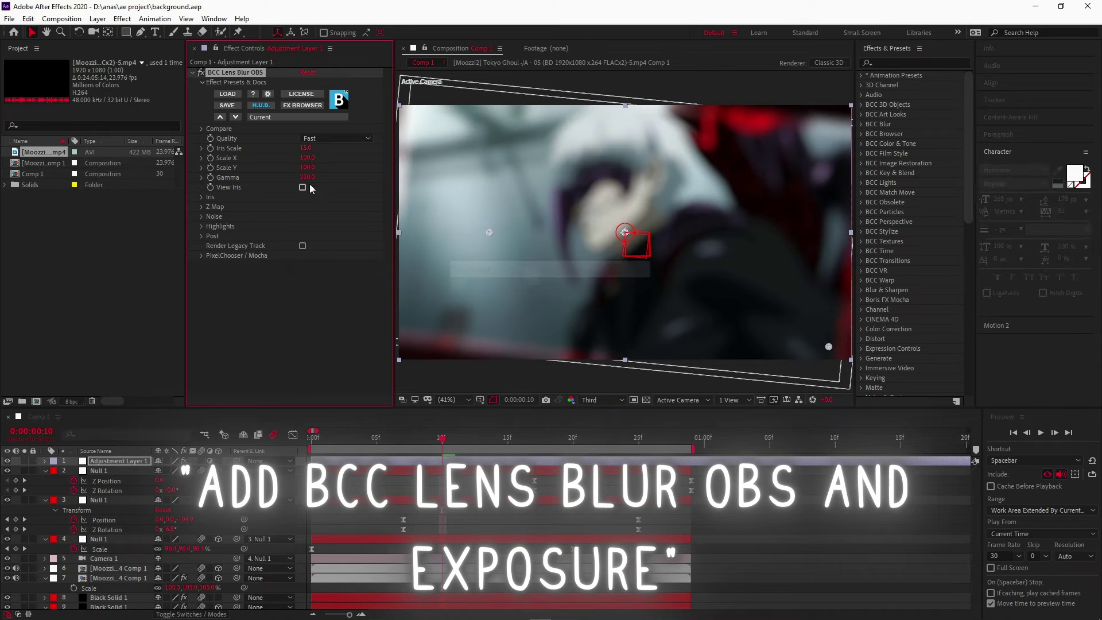
{"action": "type", "text": "1000"}
{"action": "key", "text": "Return"}
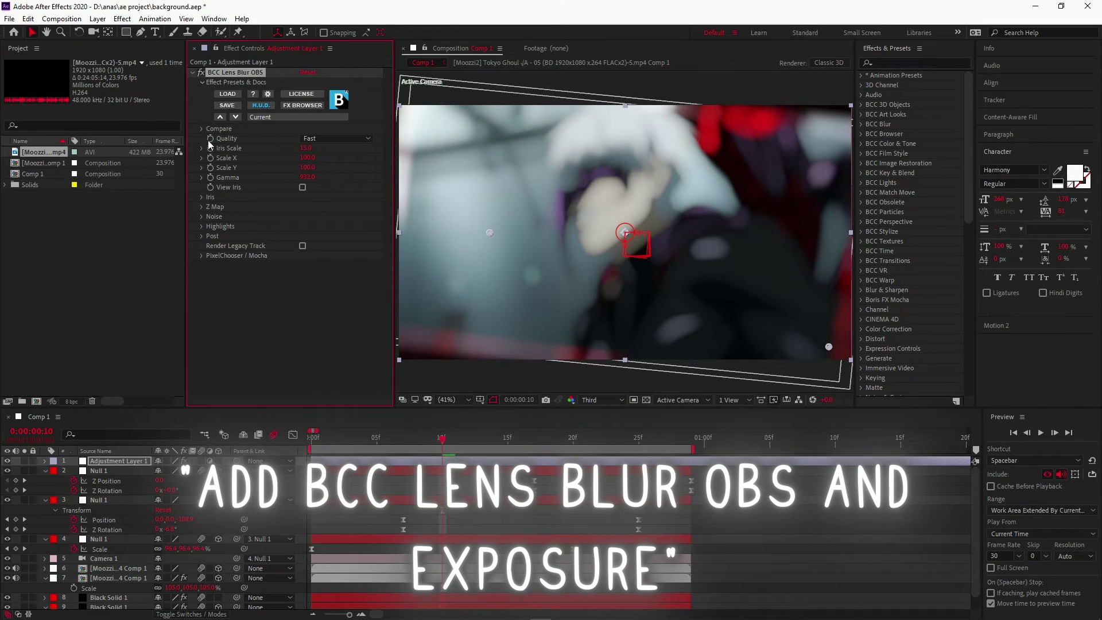
- Set an Iris Scale keyframe of 0 at frame 10
{"action": "left_click", "coordinate": [210, 148]}
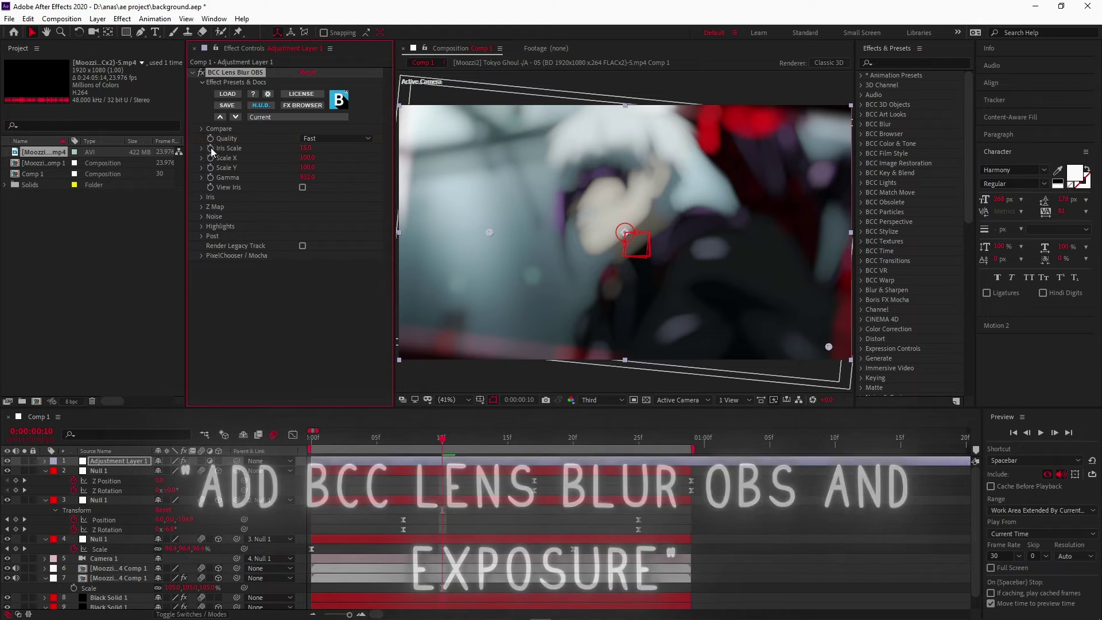
{"action": "left_click", "coordinate": [305, 148]}
{"action": "type", "text": "0"}
{"action": "key", "text": "Return"}
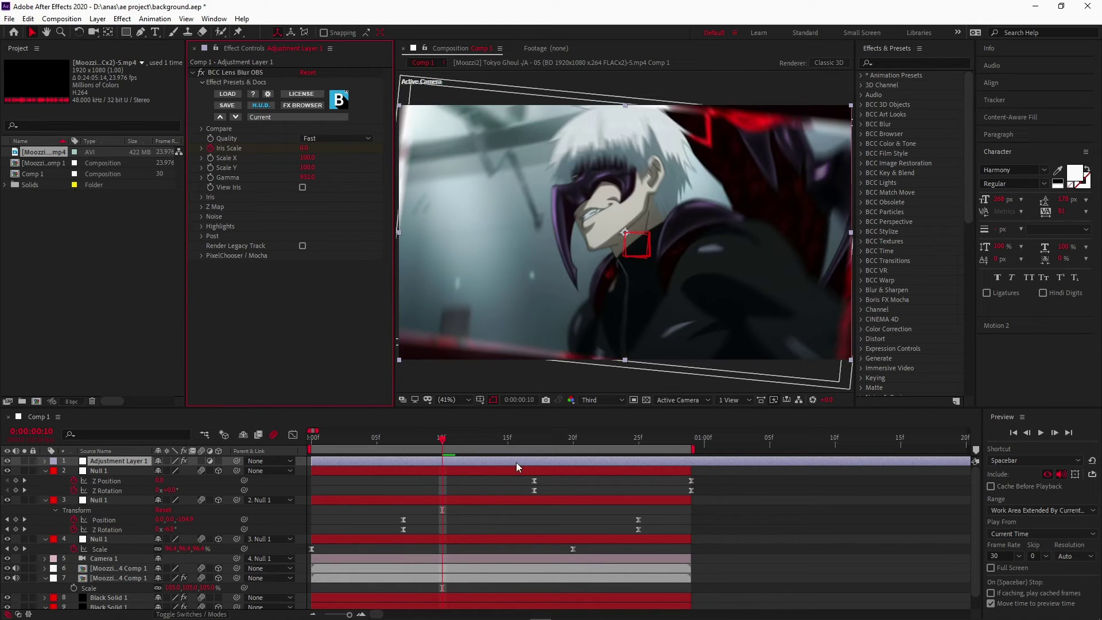
{"action": "key", "text": "u"}
{"action": "left_click", "coordinate": [441, 479]}
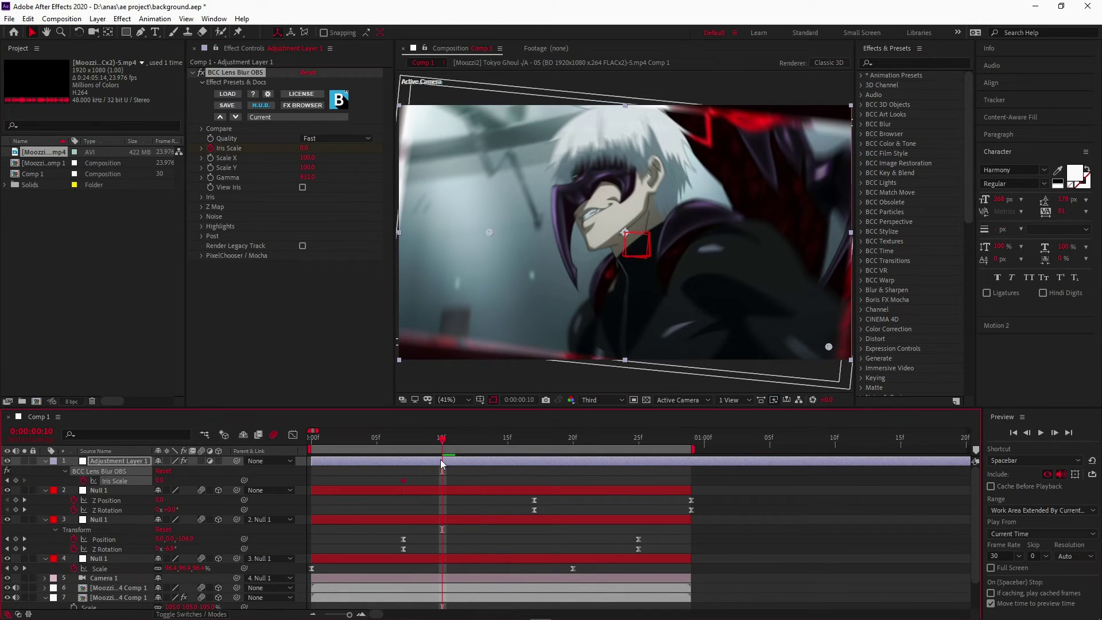
- Keyframe Iris Scale 8 at frame 12 and 0 at frame 20, then easy-ease all three
{"action": "left_click", "coordinate": [469, 441]}
{"action": "left_click", "coordinate": [305, 148]}
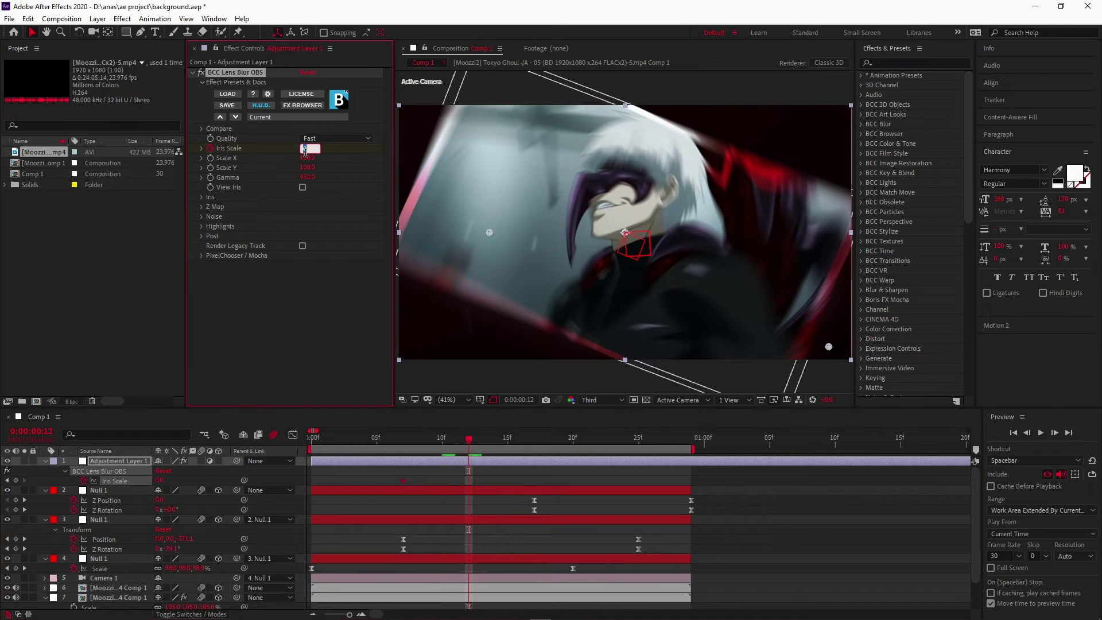
{"action": "type", "text": "8"}
{"action": "key", "text": "Return"}
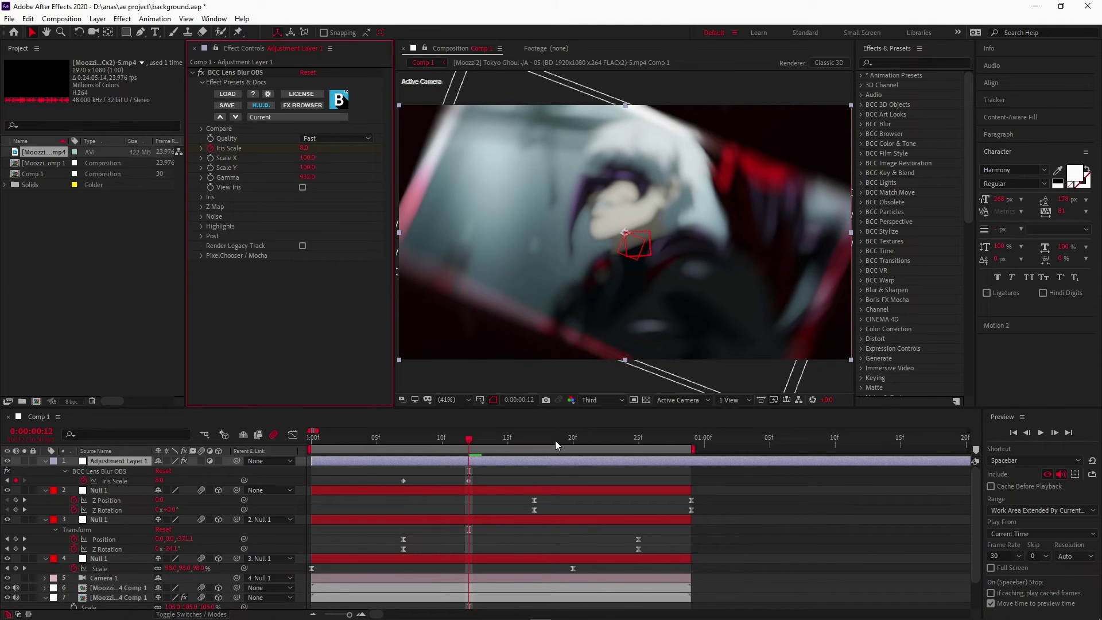
{"action": "left_click", "coordinate": [556, 440]}
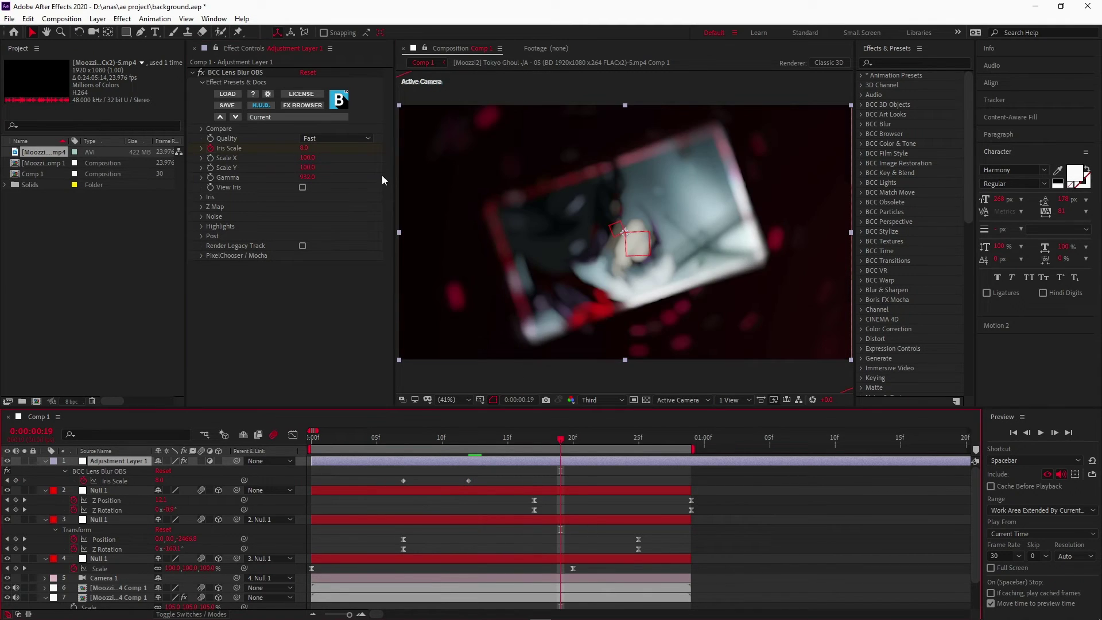
{"action": "left_click", "coordinate": [305, 148]}
{"action": "type", "text": "0"}
{"action": "key", "text": "Return"}
{"action": "mouse_move", "coordinate": [560, 481]}
{"action": "left_mouse_down"}
{"action": "mouse_move", "coordinate": [573, 480]}
{"action": "mouse_move", "coordinate": [385, 484]}
{"action": "left_mouse_up"}
{"action": "key", "text": "F9"}
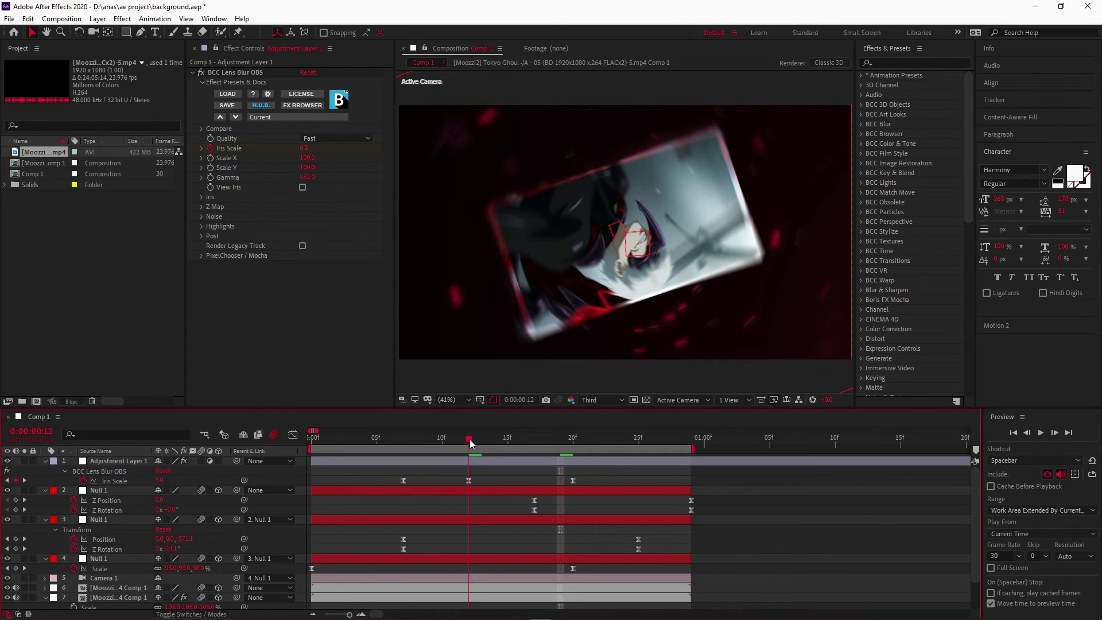
{"action": "left_click", "coordinate": [469, 439]}
{"action": "key", "text": "ctrl+space"}
- Apply Exposure, keyframed from 0 at frame 10 to a brighter value at frame 12
{"action": "type", "text": "e"}
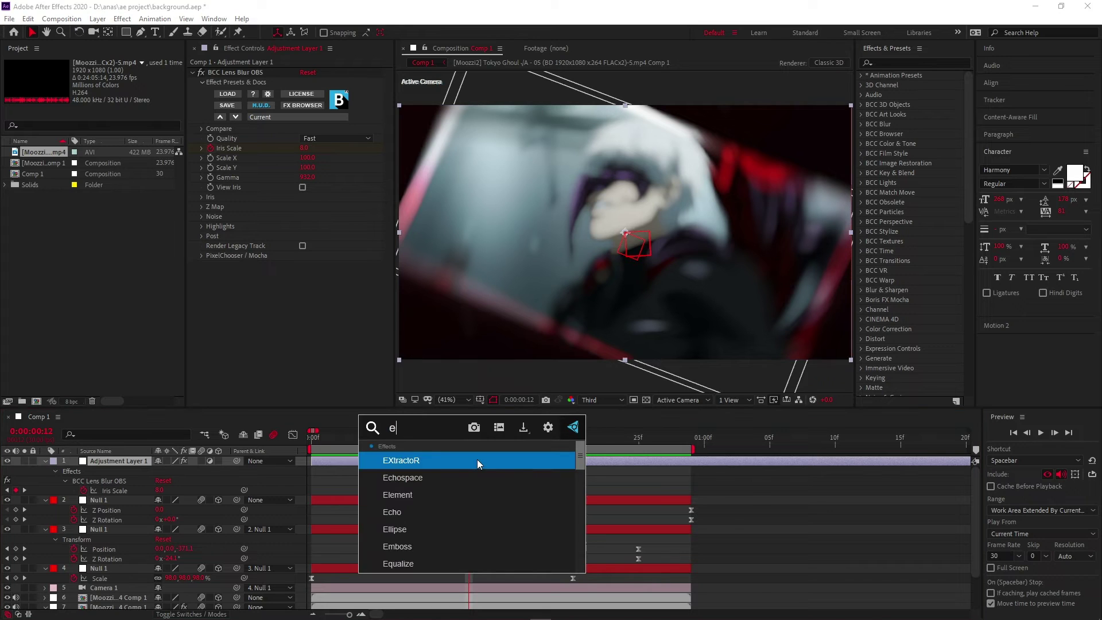
{"action": "type", "text": "xpo"}
{"action": "left_click", "coordinate": [477, 460]}
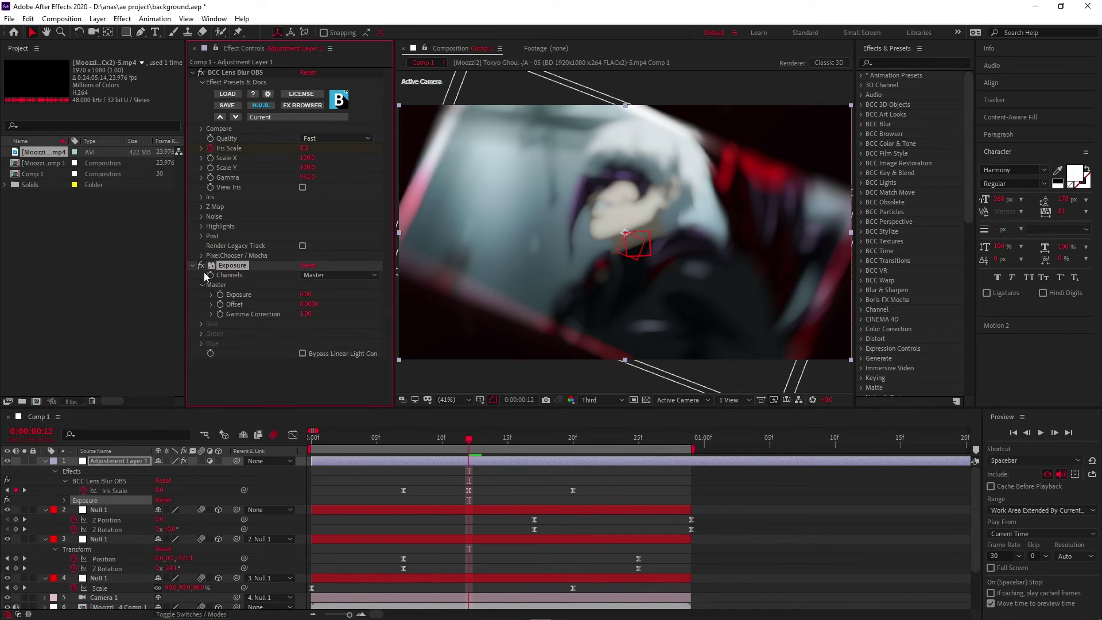
{"action": "left_click", "coordinate": [220, 295]}
{"action": "key", "text": "u"}
{"action": "left_click_drag", "start_coordinate": [468, 529], "coordinate": [404, 529]}
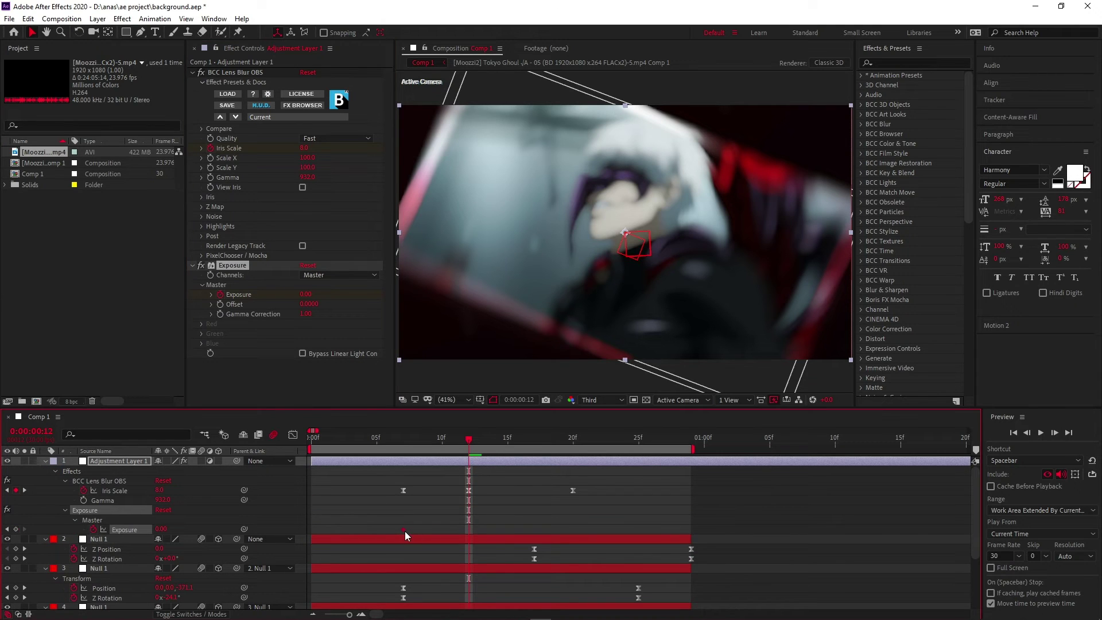
{"action": "left_click", "coordinate": [17, 529]}
{"action": "left_click_drag", "start_coordinate": [160, 529], "coordinate": [201, 529]}
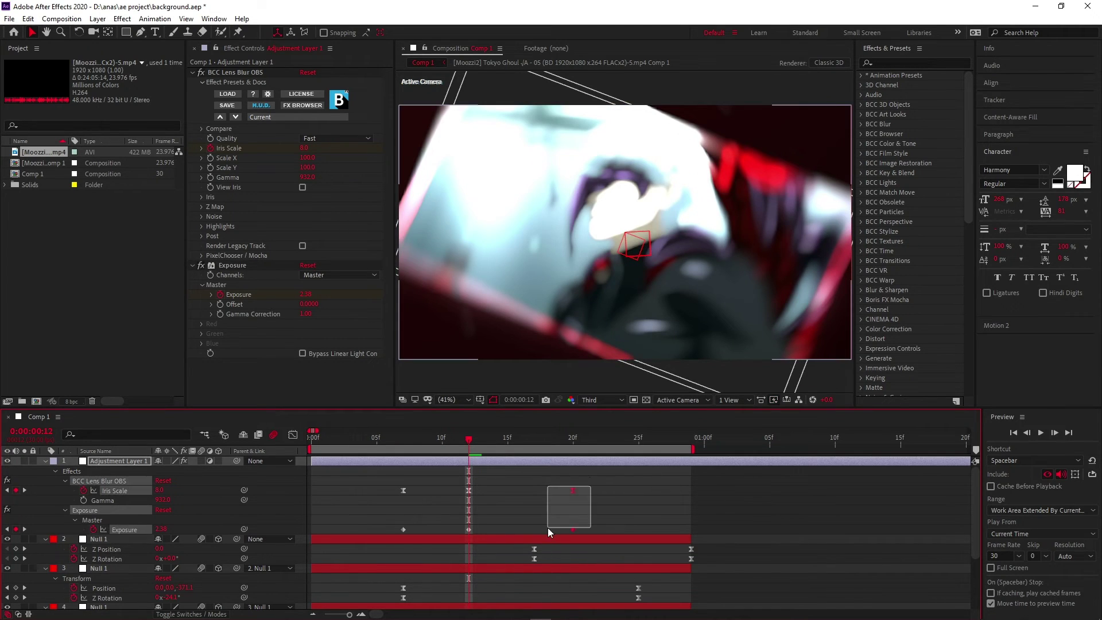
- Easy-ease the exposure keyframes and push the final blur and exposure keyframes later
{"action": "left_click_drag", "start_coordinate": [590, 481], "coordinate": [379, 533]}
{"action": "key", "text": "F9"}
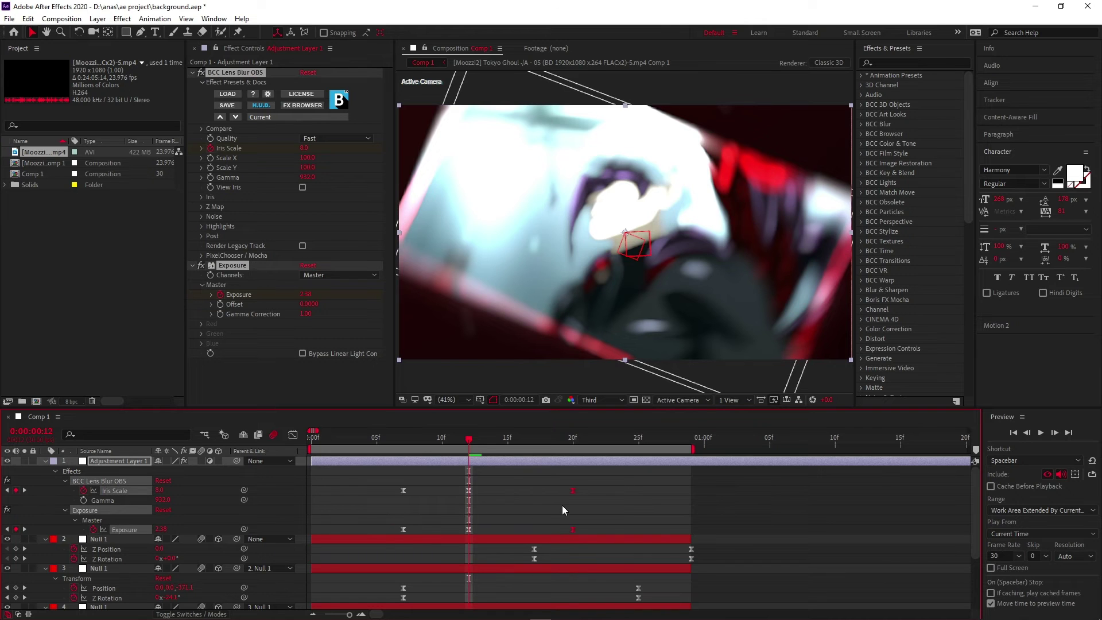
{"action": "left_click_drag", "start_coordinate": [572, 490], "coordinate": [626, 491]}
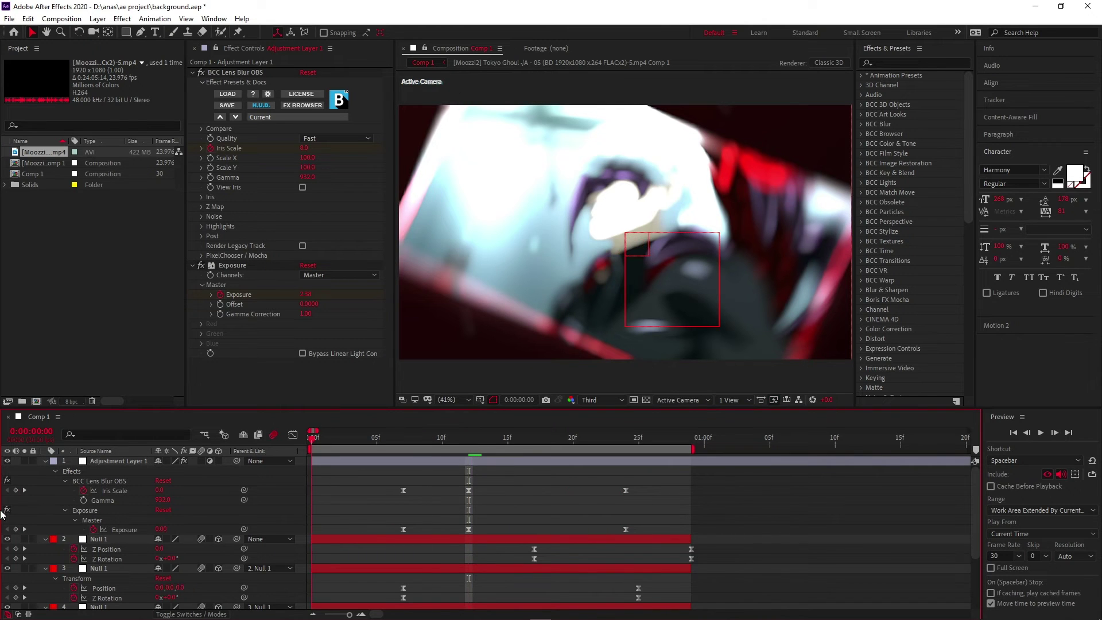
- Preview from the start, stop at frame 7, collapse properties, and select layer 6
{"action": "key", "text": "Home"}
{"action": "key", "text": "space"}
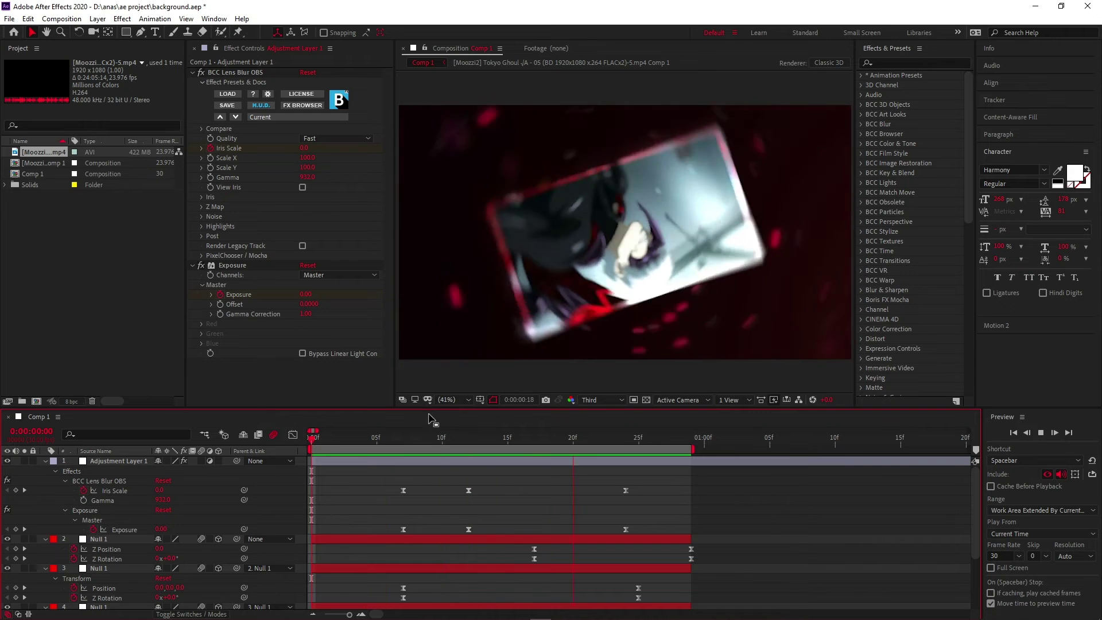
{"action": "left_click", "coordinate": [401, 439]}
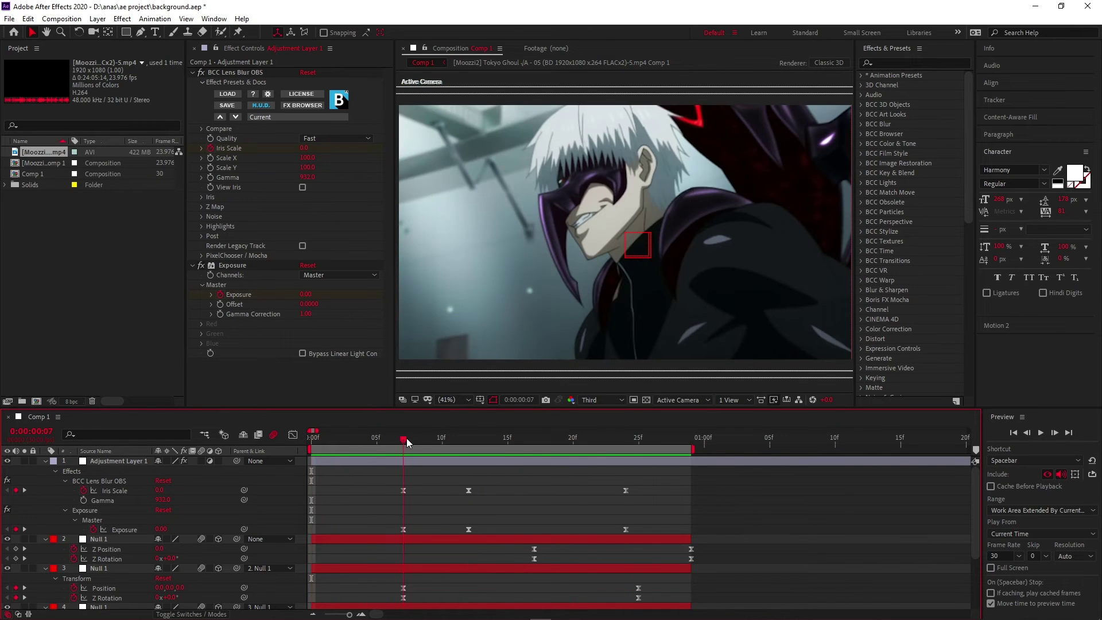
{"action": "scroll", "coordinate": [419, 466], "scroll_direction": "down", "scroll_amount": 3}
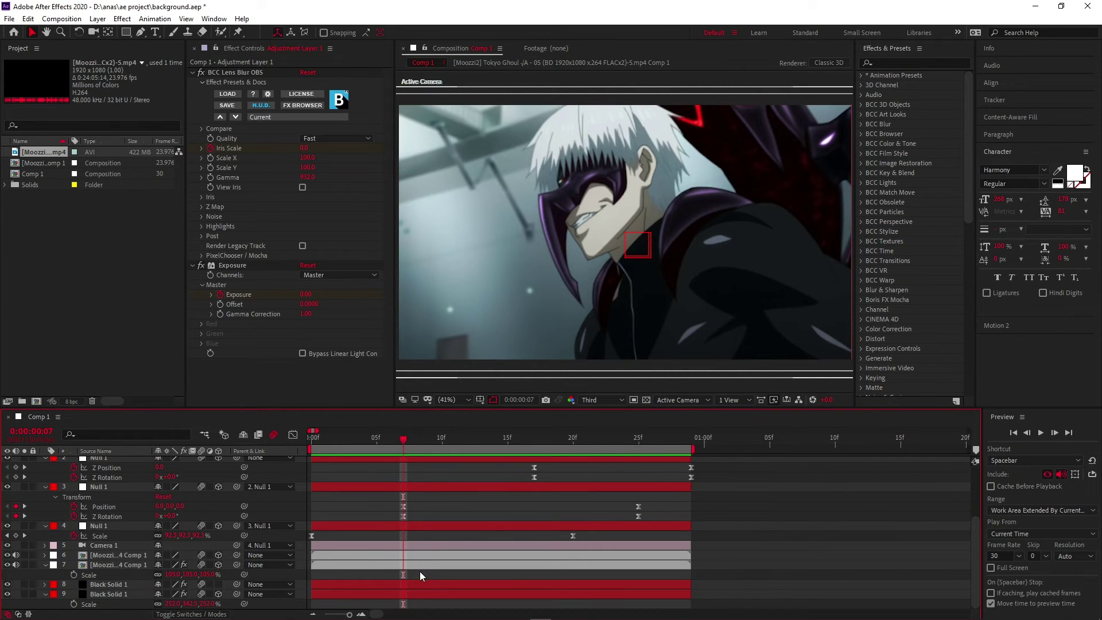
{"action": "key", "text": "u"}
{"action": "left_click", "coordinate": [422, 510]}
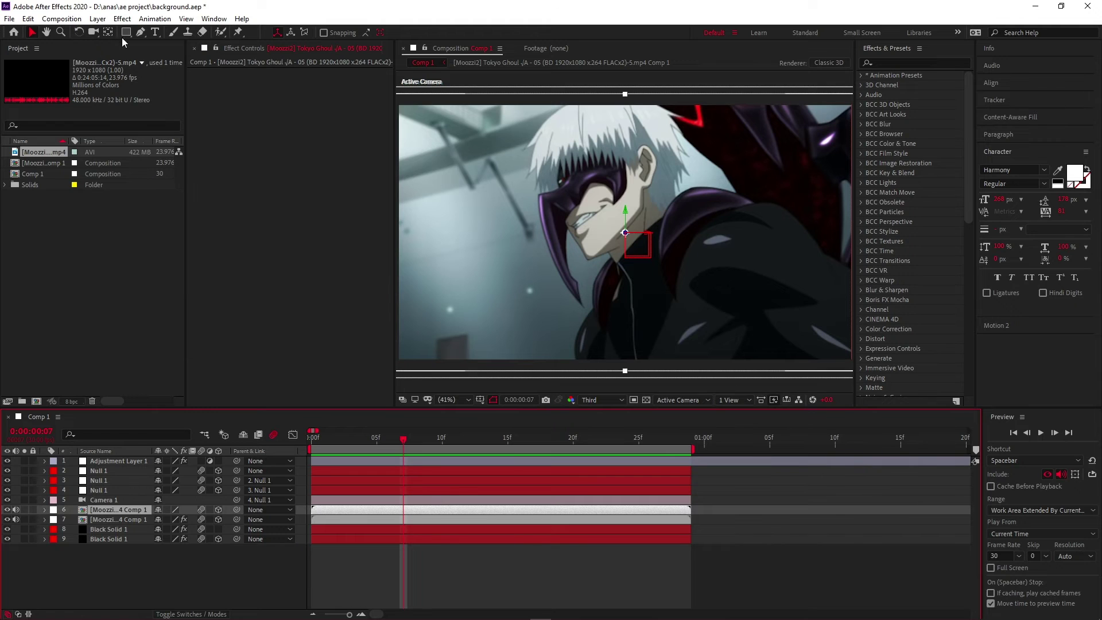
- Create a centred text layer reading 'S A I B A' in the Who asks Satan font
{"action": "left_click", "coordinate": [155, 32]}
{"action": "left_click", "coordinate": [580, 247]}
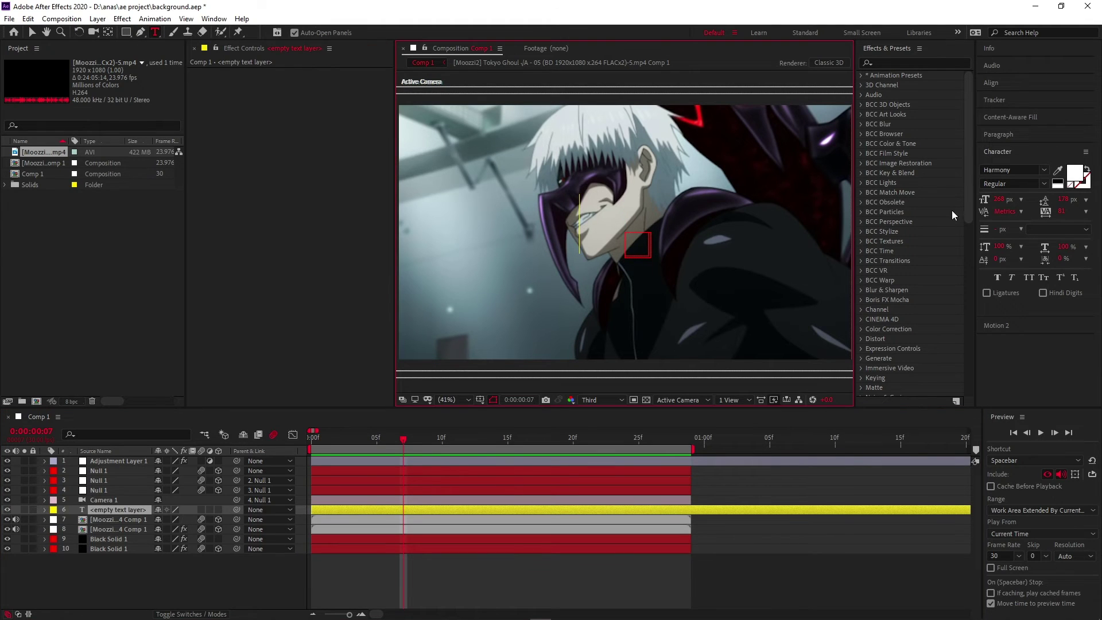
{"action": "left_click", "coordinate": [1013, 171]}
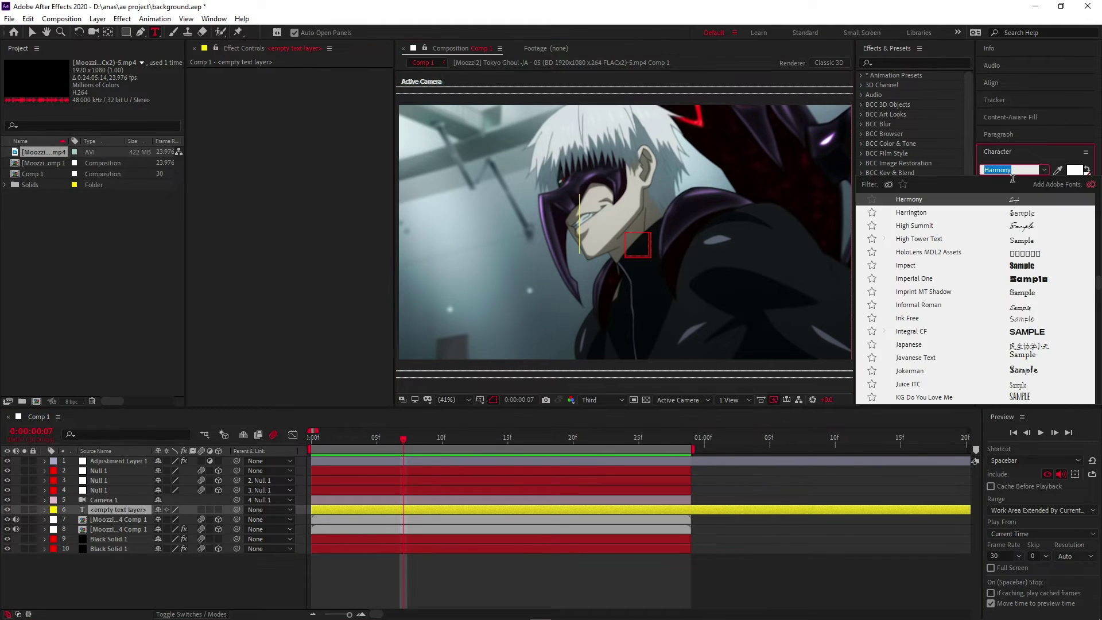
{"action": "type", "text": "who"}
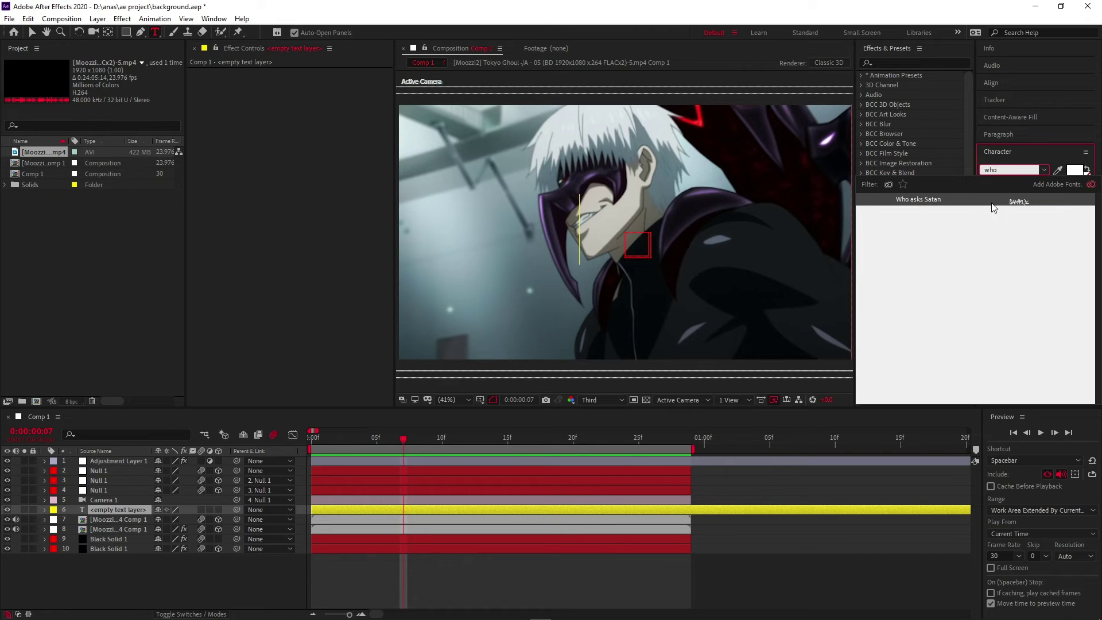
{"action": "left_click", "coordinate": [993, 202]}
{"action": "type", "text": "SAI"}
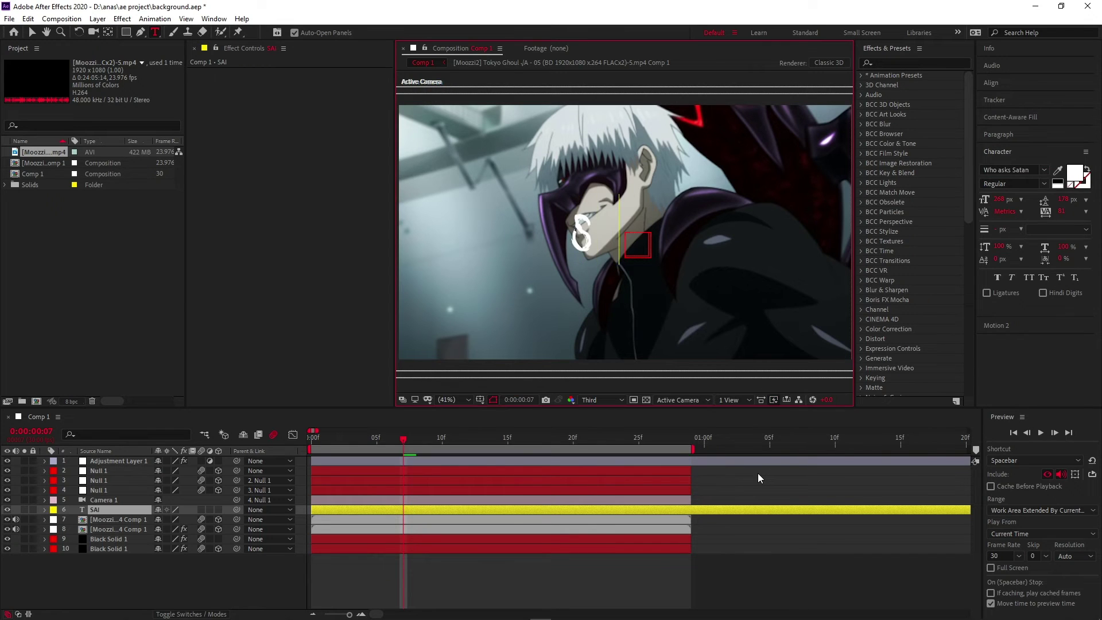
{"action": "key", "text": "BackSpace"}
{"action": "key", "text": "BackSpace"}
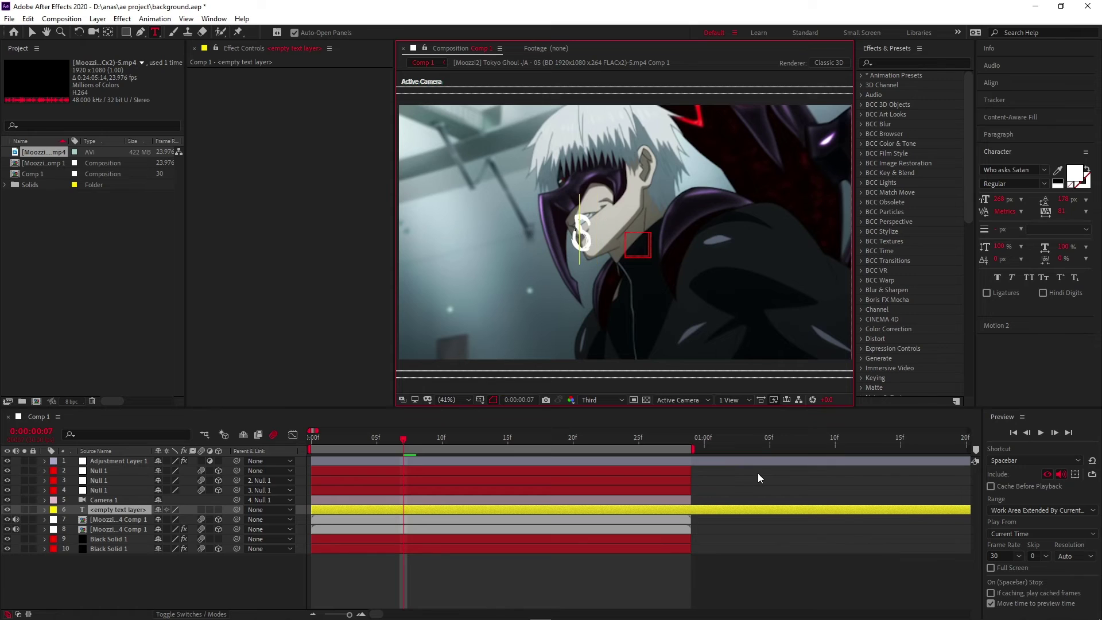
{"action": "type", "text": " A "}
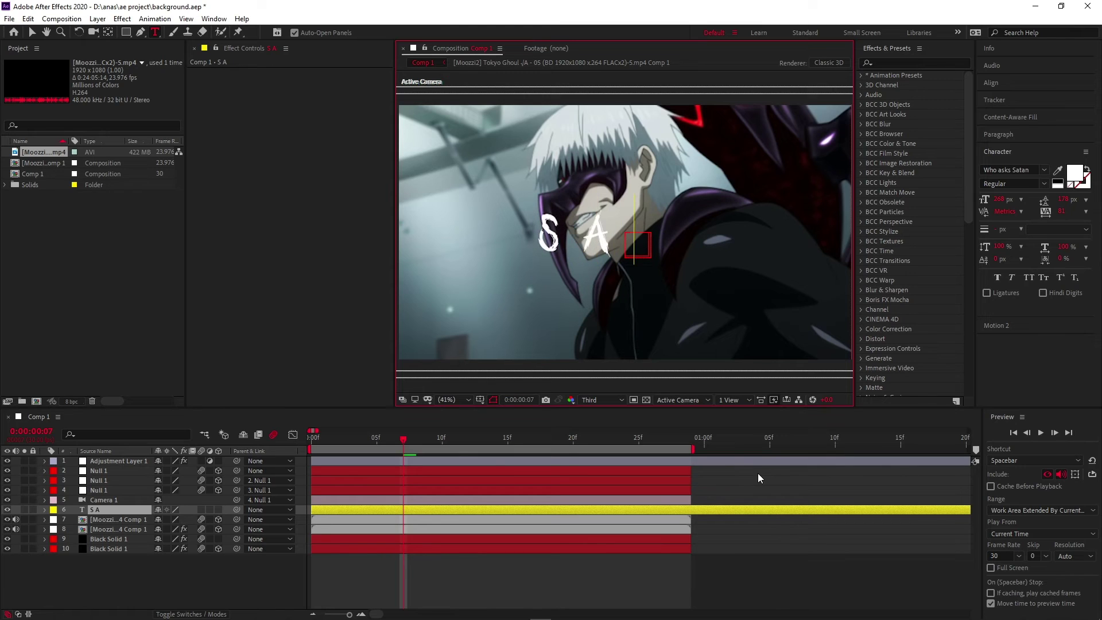
{"action": "type", "text": "I B"}
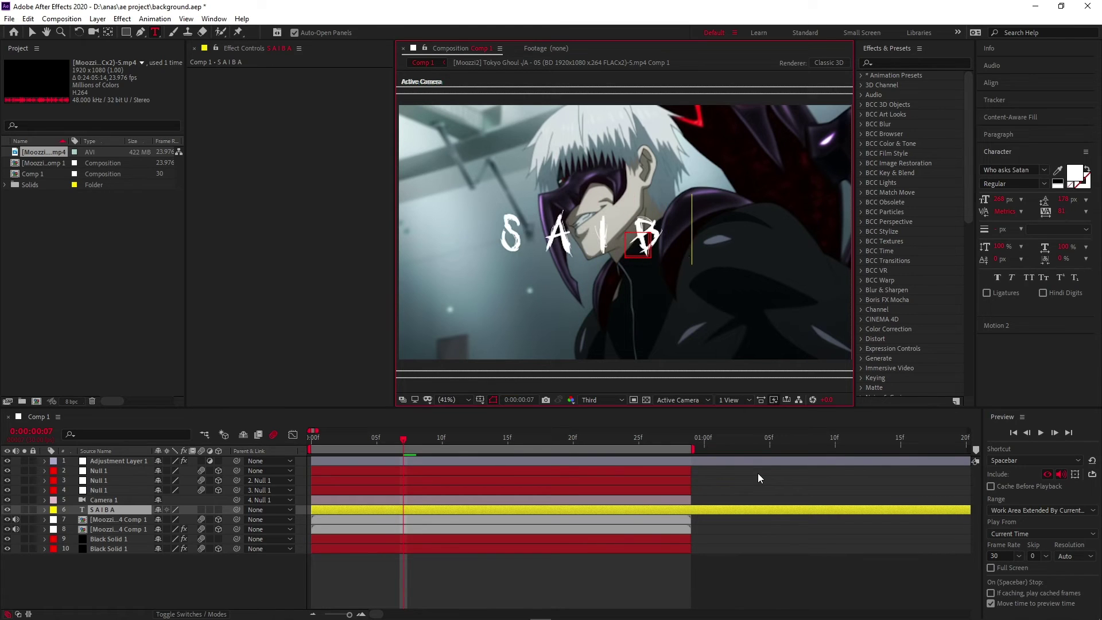
{"action": "type", "text": " A"}
{"action": "left_click", "coordinate": [32, 32]}
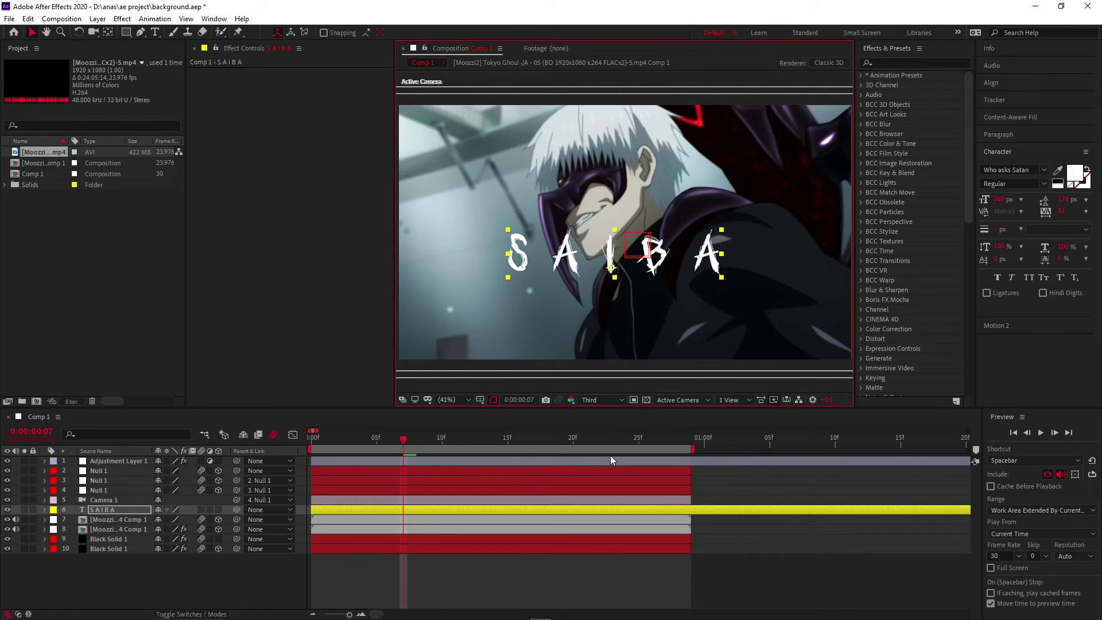
{"action": "key", "text": "ctrl+space"}
- Apply S_TextureCells to the title, keeping Color0 black
{"action": "type", "text": "s_te"}
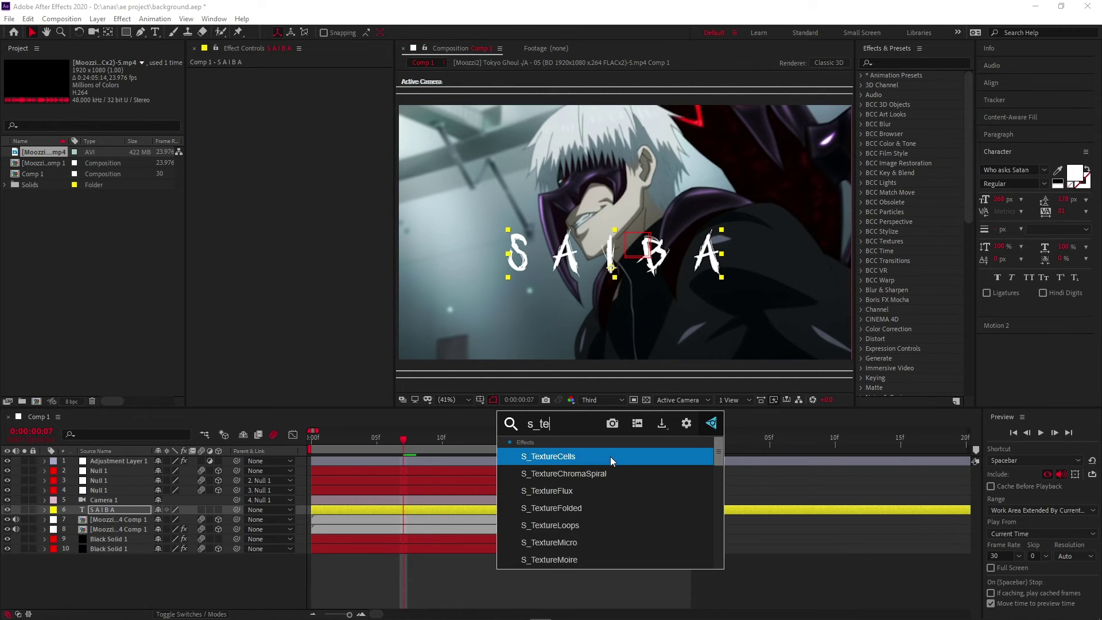
{"action": "type", "text": "xt"}
{"action": "key", "text": "Escape"}
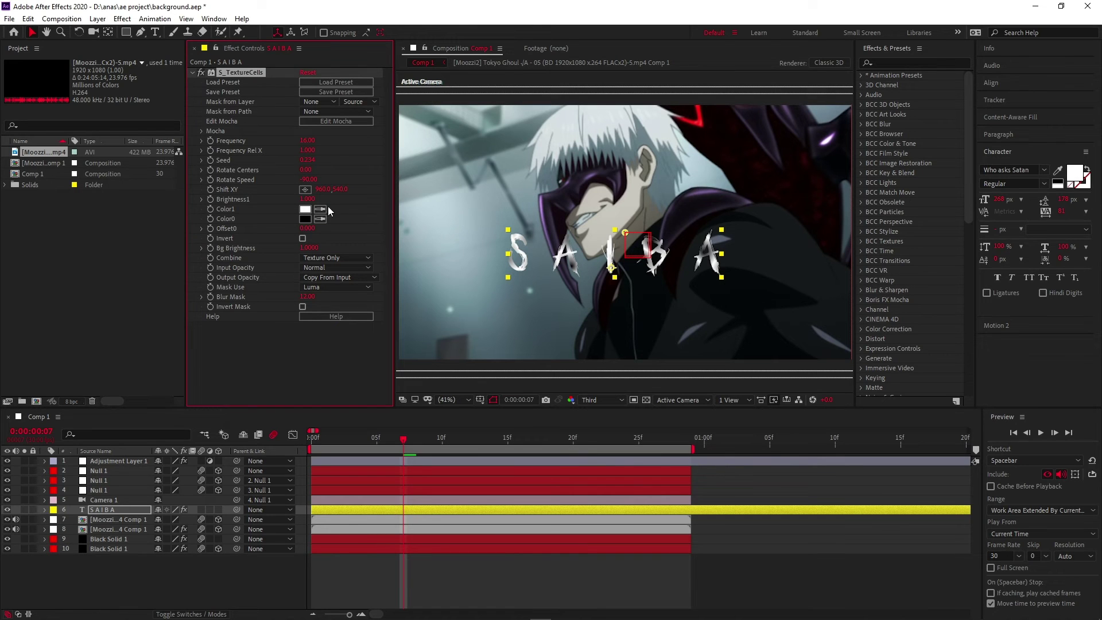
{"action": "left_click", "coordinate": [305, 219]}
{"action": "left_click", "coordinate": [497, 408]}
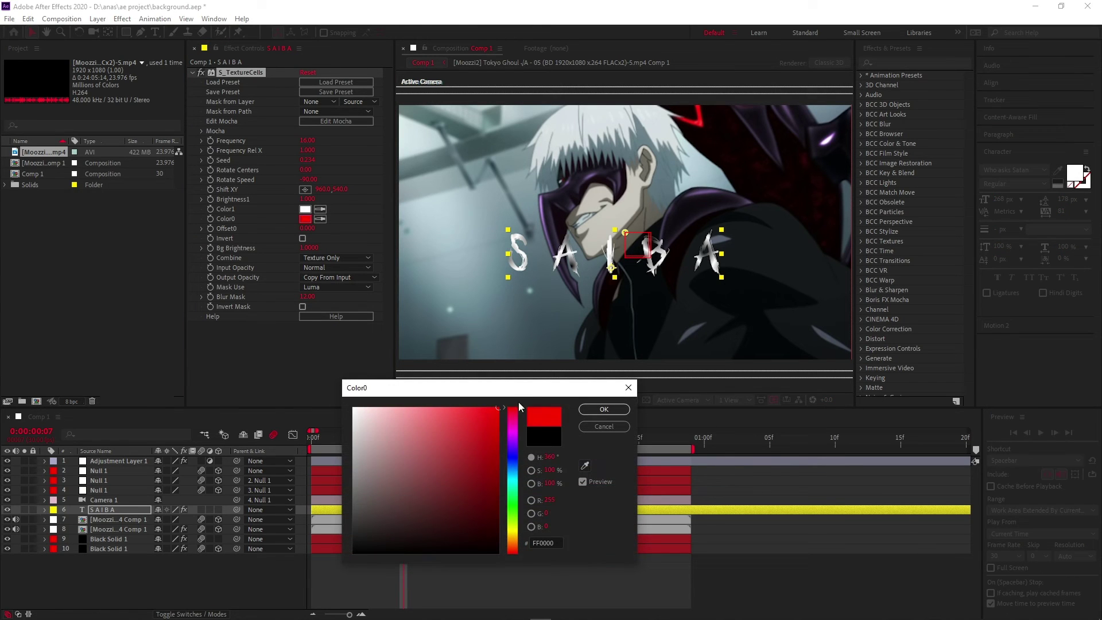
{"action": "left_click", "coordinate": [606, 428]}
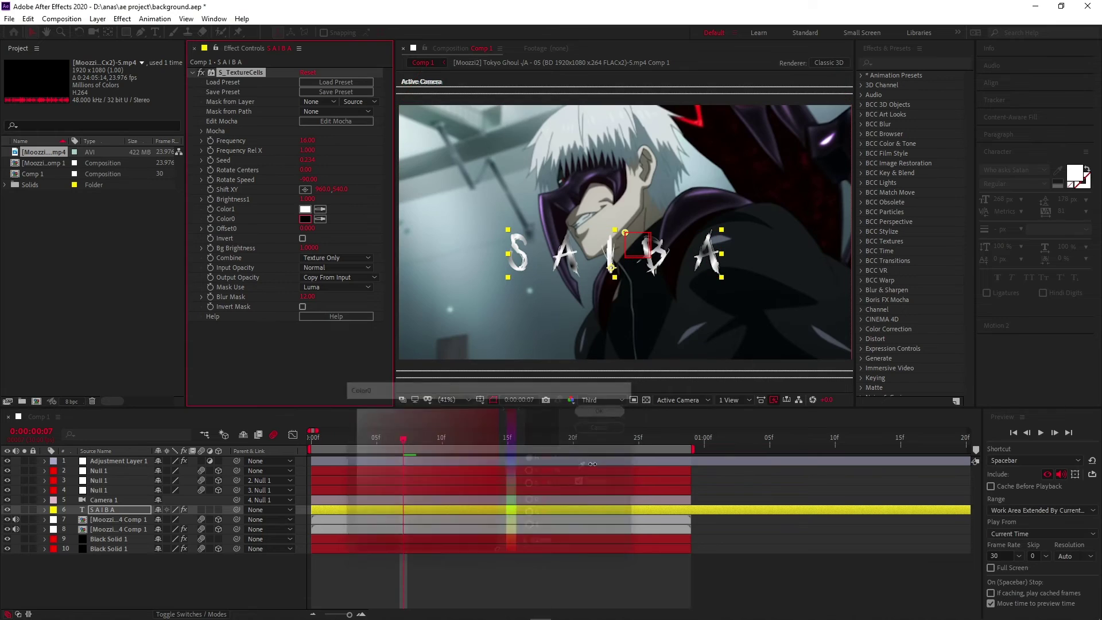
- Add Deep Glow to the title with Unmult turned on
{"action": "key", "text": "ctrl+space"}
{"action": "type", "text": "deep"}
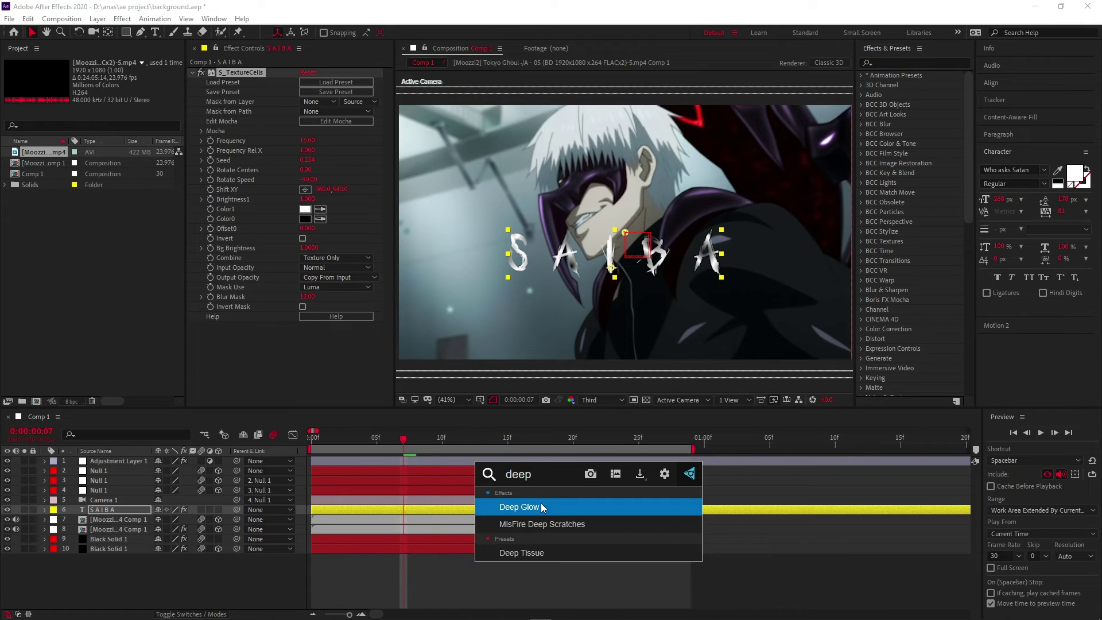
{"action": "left_click", "coordinate": [540, 502]}
{"action": "left_click", "coordinate": [302, 362]}
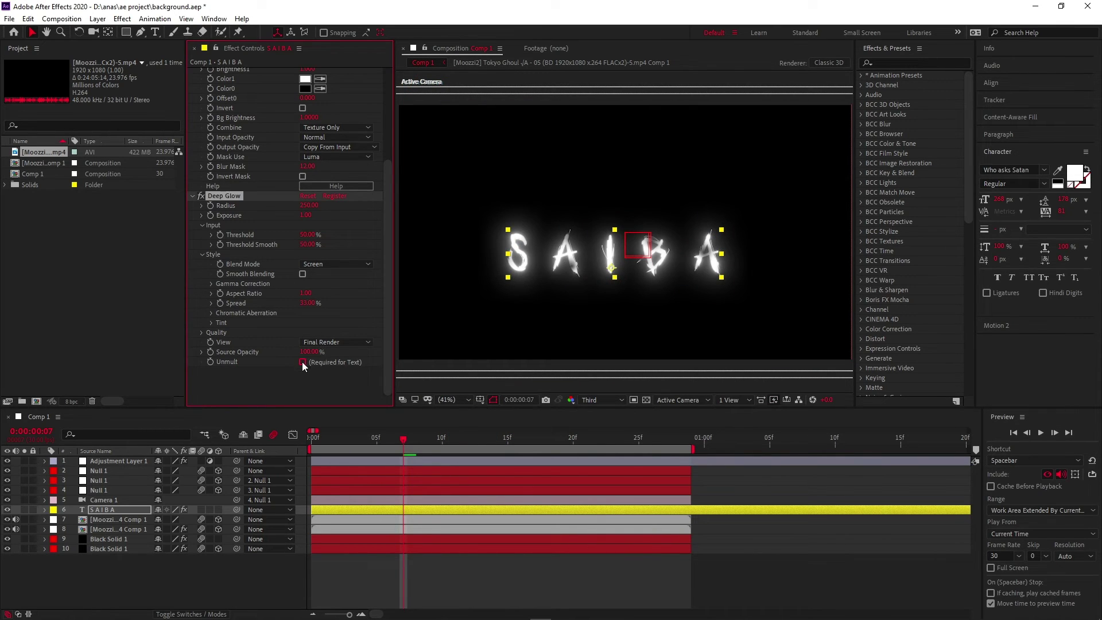
- Add S_DropShadow and shift its offset point slightly up and left
{"action": "key", "text": "ctrl+space"}
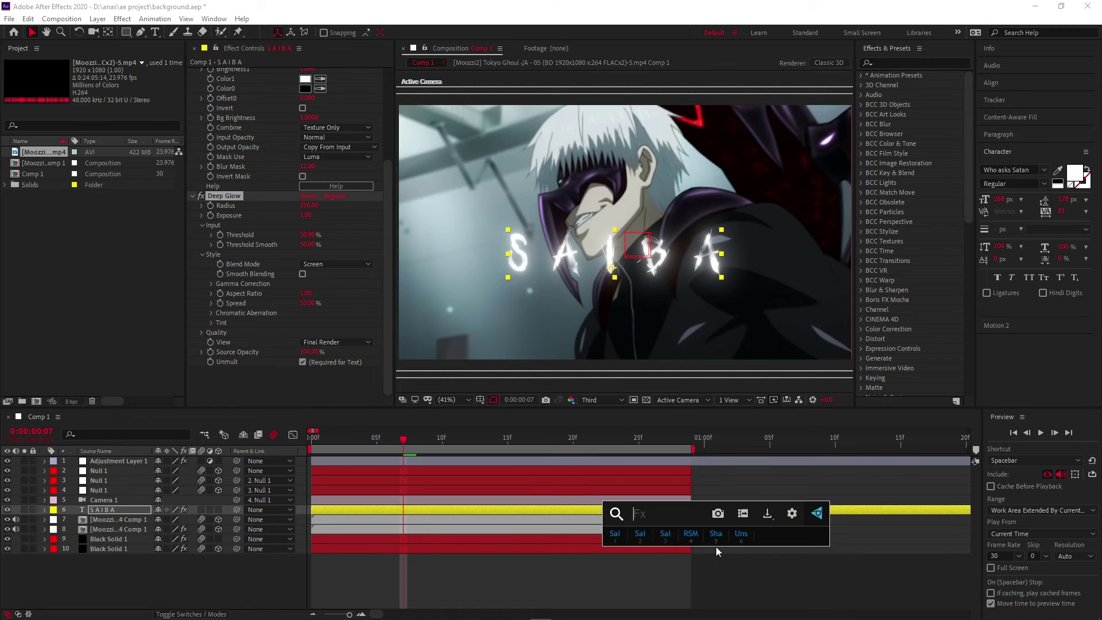
{"action": "type", "text": "s_drop"}
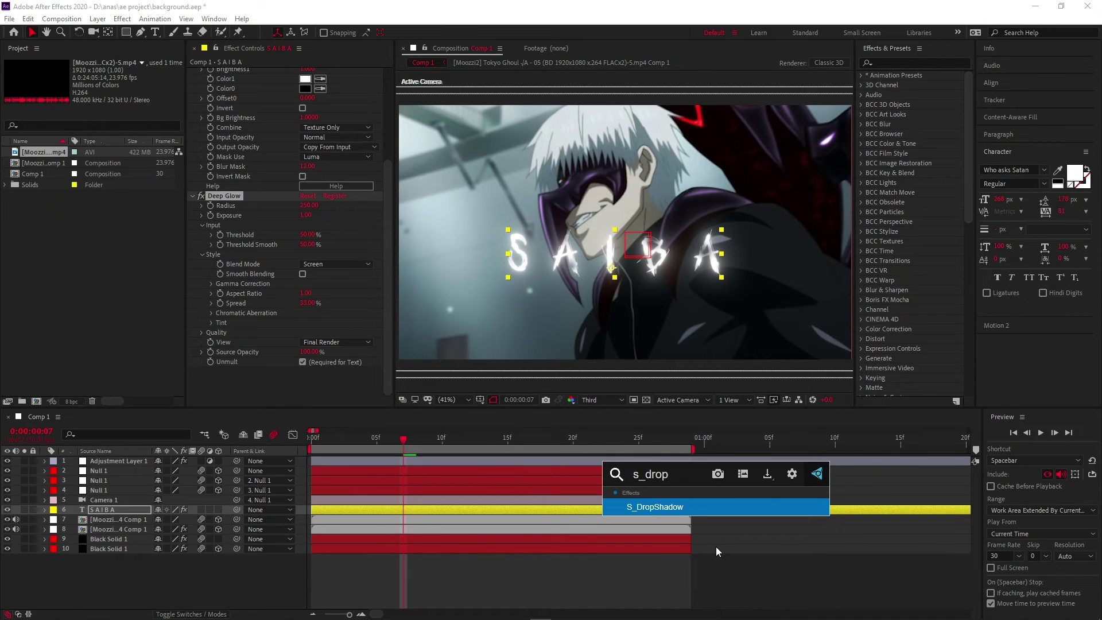
{"action": "left_click", "coordinate": [688, 505]}
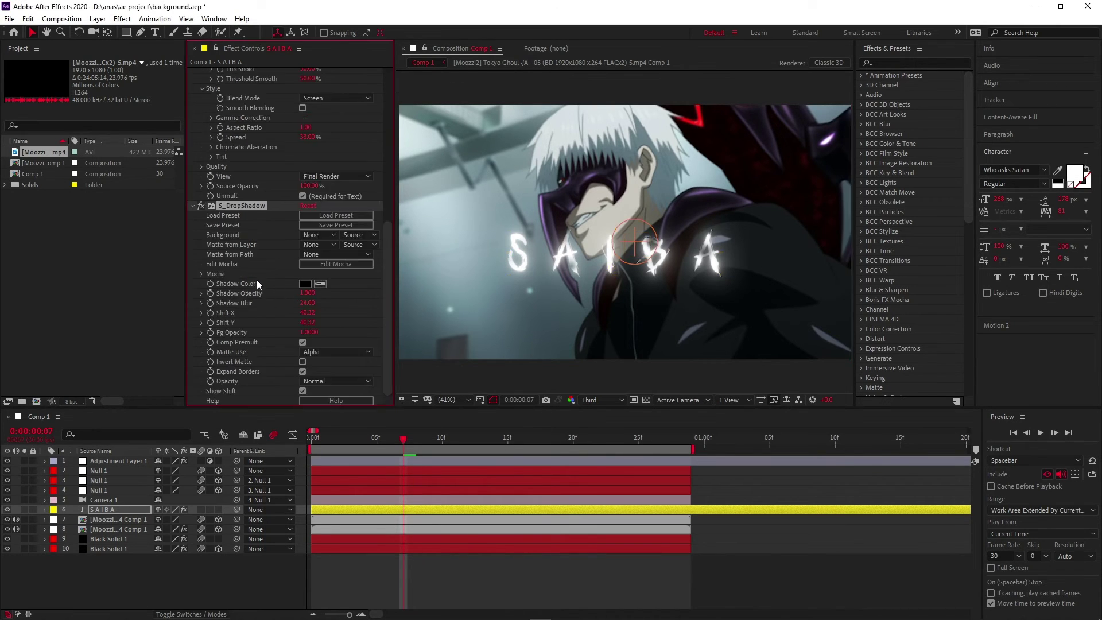
{"action": "left_click", "coordinate": [632, 240]}
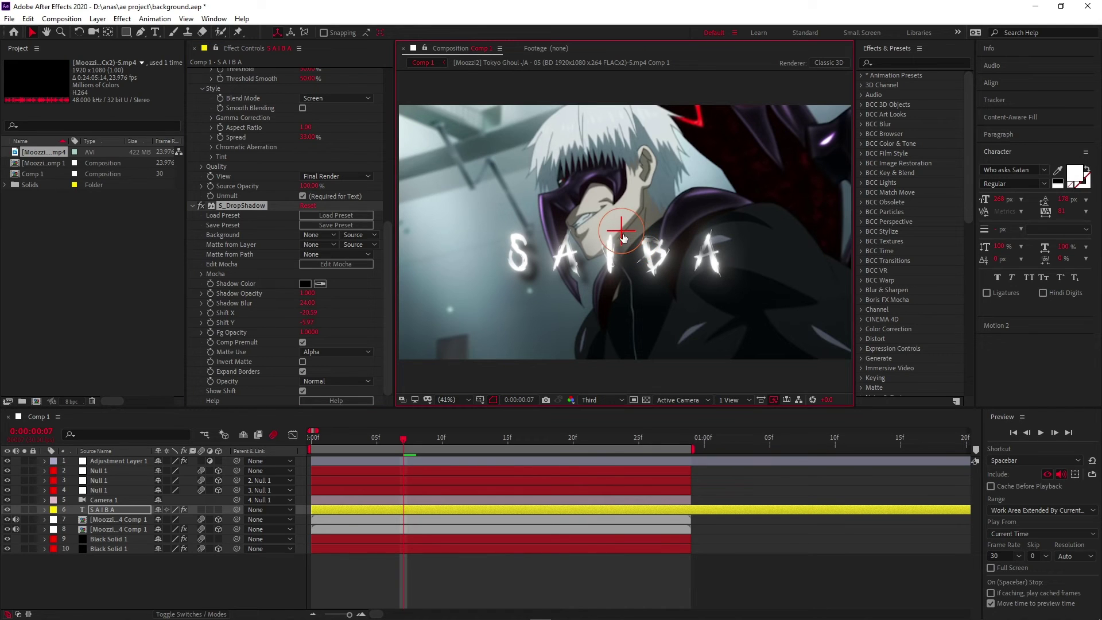
{"action": "mouse_move", "coordinate": [631, 240]}
{"action": "left_mouse_down"}
{"action": "mouse_move", "coordinate": [615, 230]}
{"action": "mouse_move", "coordinate": [626, 232]}
{"action": "left_mouse_up"}
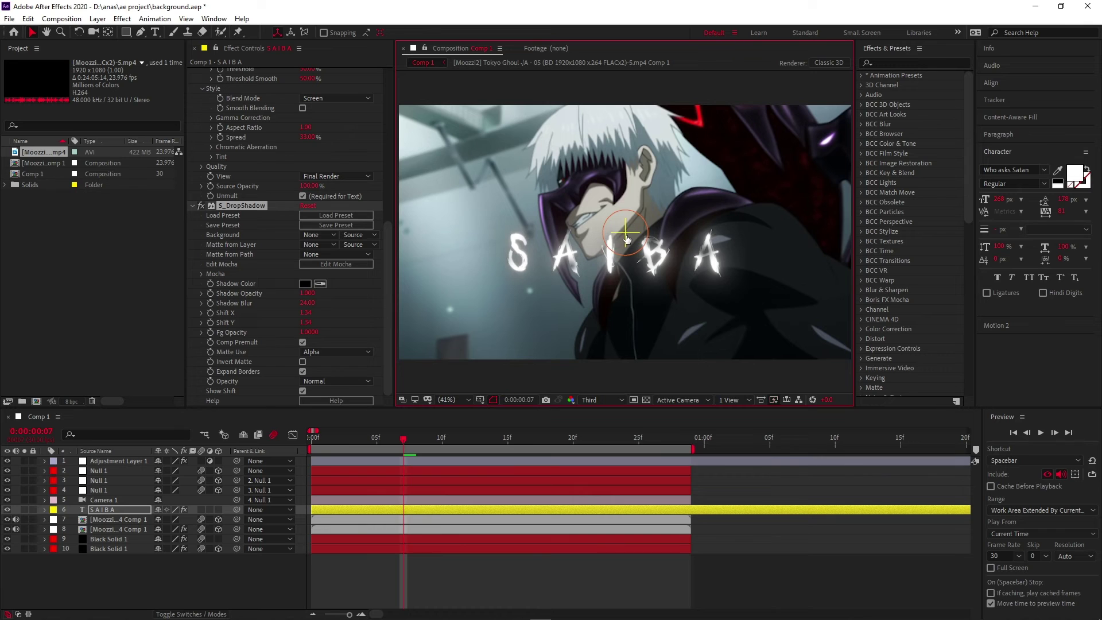
{"action": "key", "text": "ctrl+space"}
- Apply Starglow and reorder the stack so Deep Glow comes before Starglow
{"action": "type", "text": "star"}
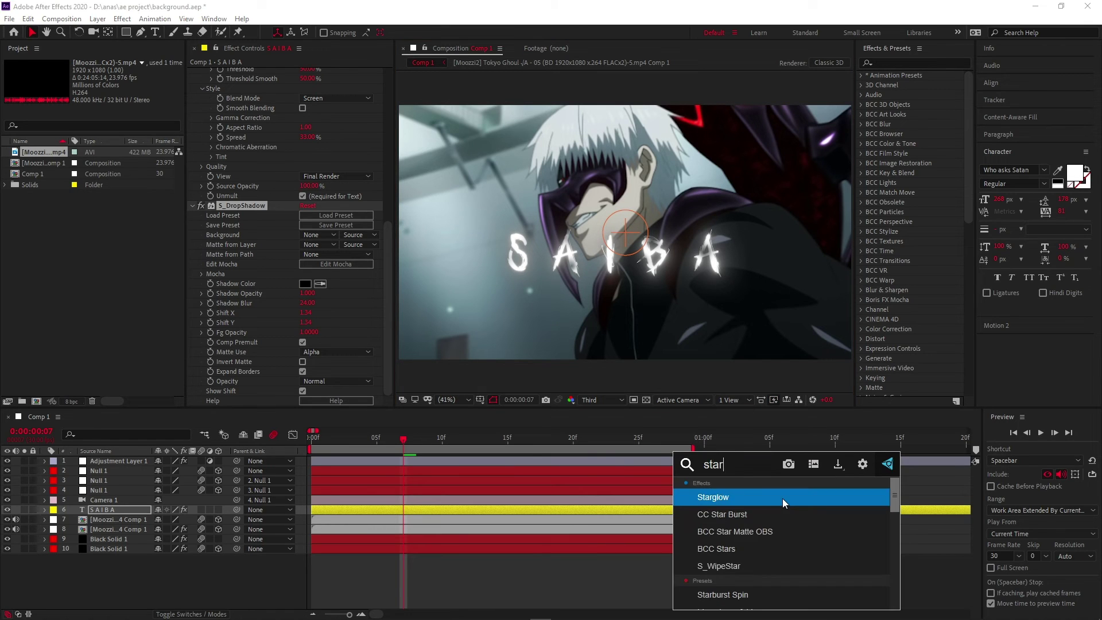
{"action": "left_click", "coordinate": [783, 498]}
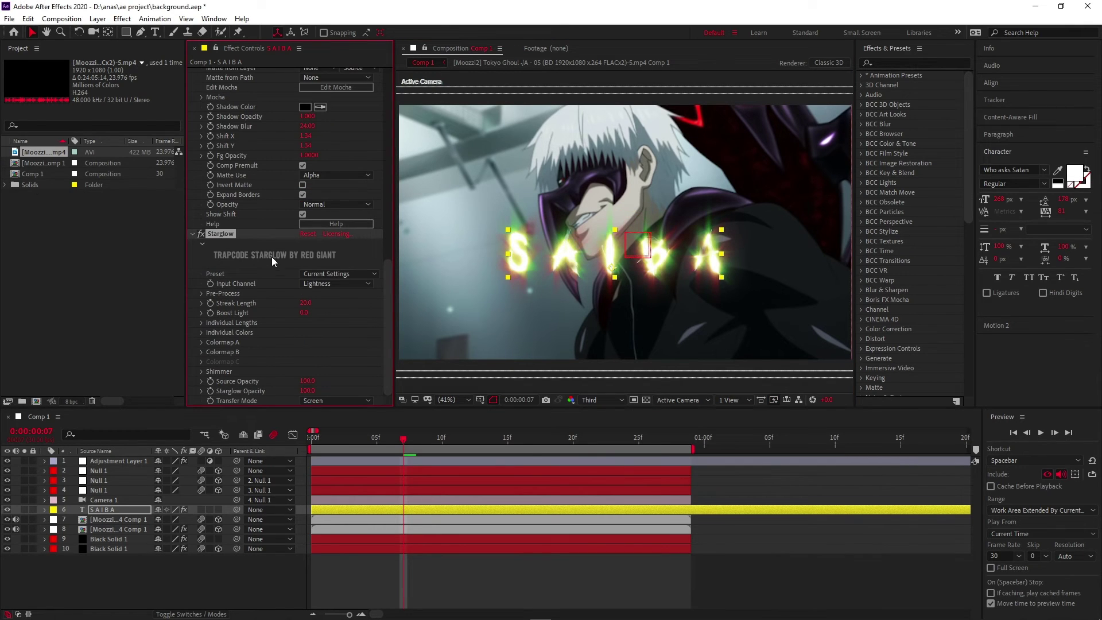
{"action": "mouse_move", "coordinate": [222, 233]}
{"action": "left_mouse_down"}
{"action": "mouse_move", "coordinate": [255, 78]}
{"action": "mouse_move", "coordinate": [240, 103]}
{"action": "left_mouse_up"}
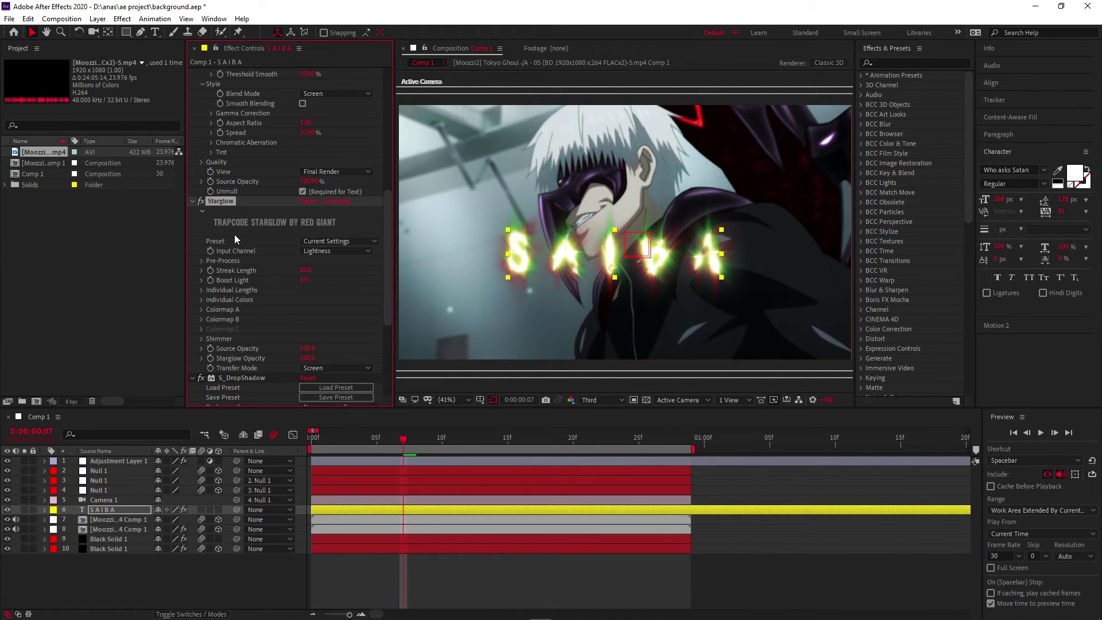
{"action": "mouse_move", "coordinate": [222, 202]}
{"action": "left_mouse_down"}
{"action": "mouse_move", "coordinate": [250, 215]}
{"action": "mouse_move", "coordinate": [243, 245]}
{"action": "left_mouse_up"}
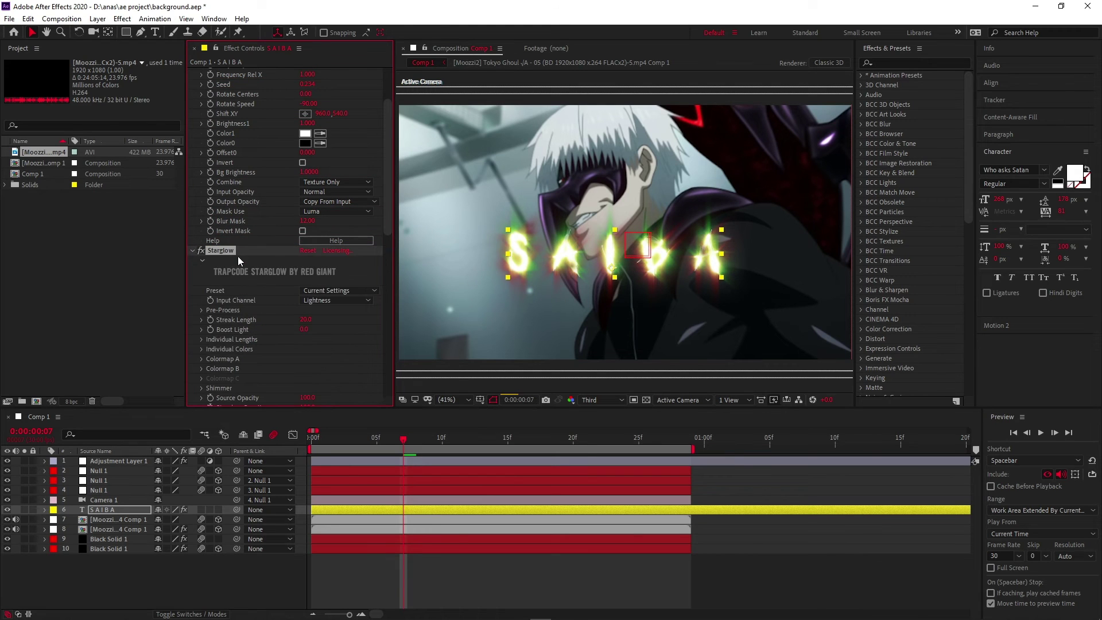
{"action": "scroll", "coordinate": [253, 264], "scroll_direction": "down", "scroll_amount": 2}
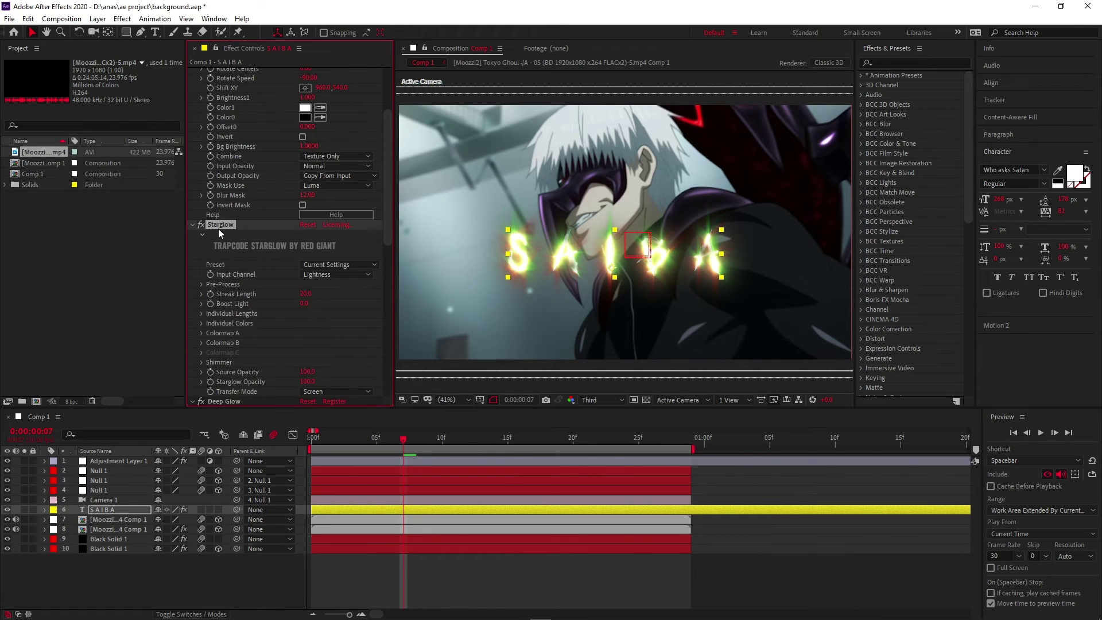
{"action": "left_click_drag", "start_coordinate": [243, 400], "coordinate": [244, 224]}
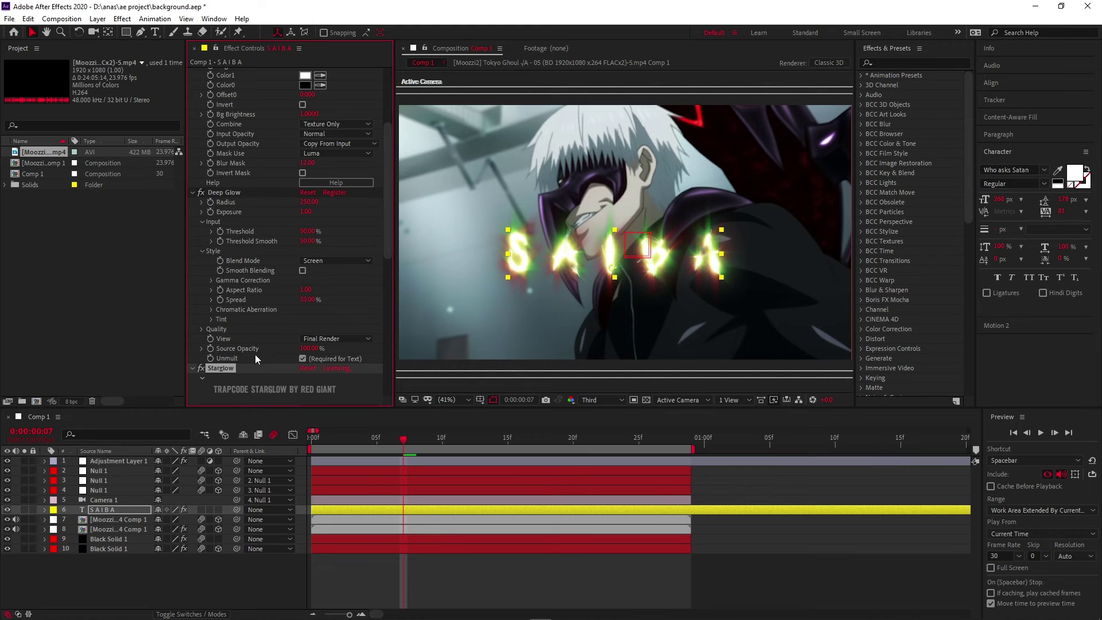
{"action": "scroll", "coordinate": [253, 351], "scroll_direction": "down", "scroll_amount": 5}
- Set Starglow's Colormap A preset to One Color
{"action": "left_click", "coordinate": [201, 347]}
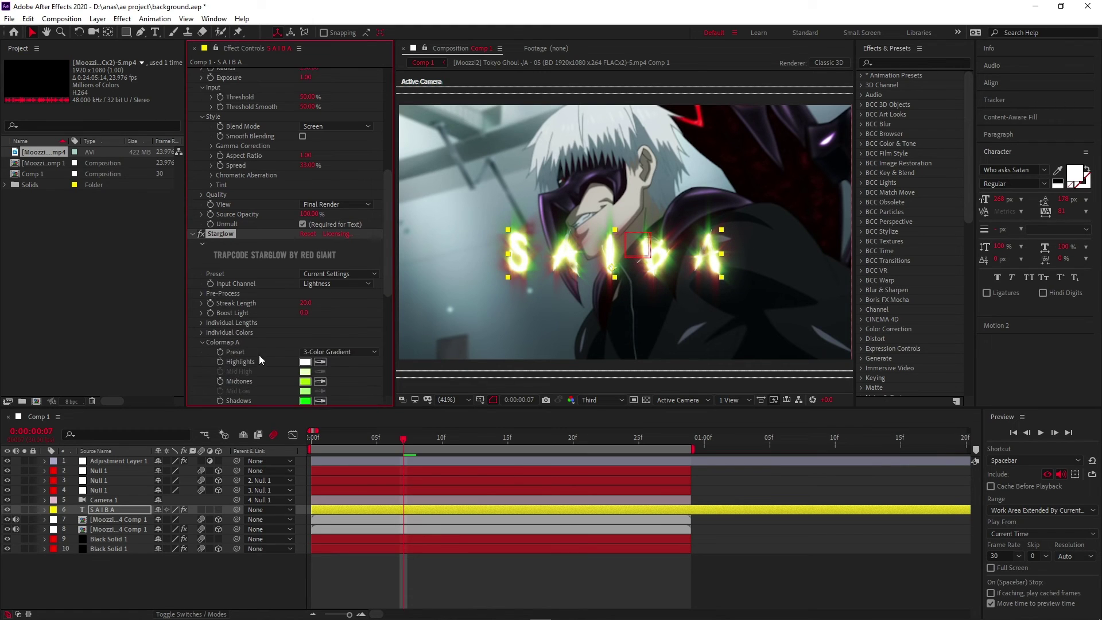
{"action": "left_click", "coordinate": [339, 351]}
{"action": "left_click", "coordinate": [351, 140]}
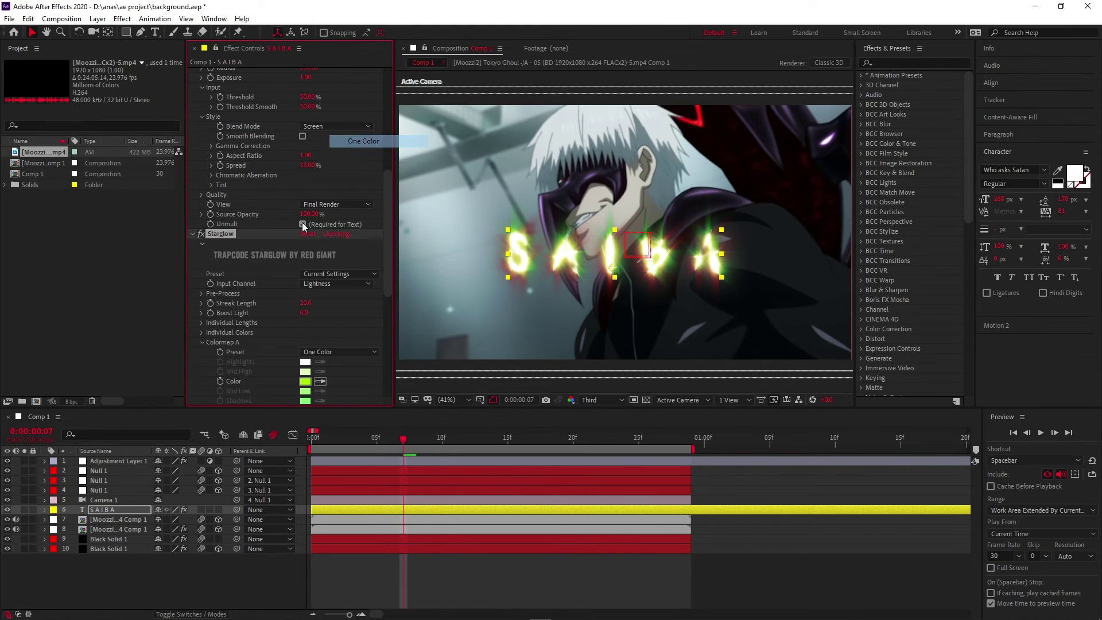
{"action": "scroll", "coordinate": [251, 324], "scroll_direction": "down", "scroll_amount": 2}
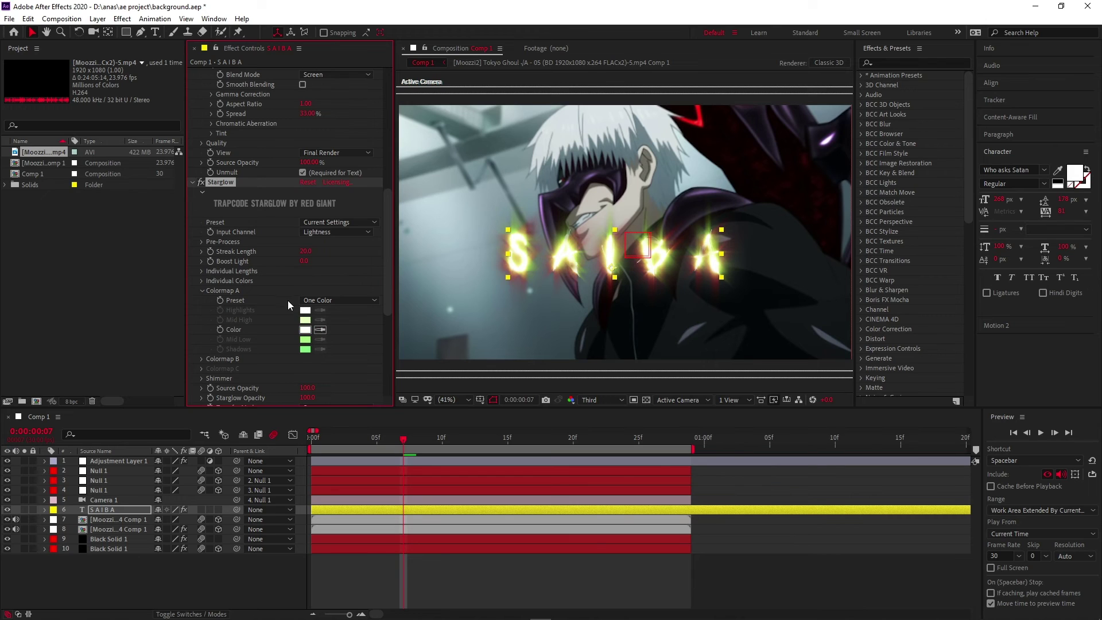
{"action": "scroll", "coordinate": [288, 299], "scroll_direction": "down", "scroll_amount": 1}
{"action": "scroll", "coordinate": [247, 267], "scroll_direction": "down", "scroll_amount": 1}
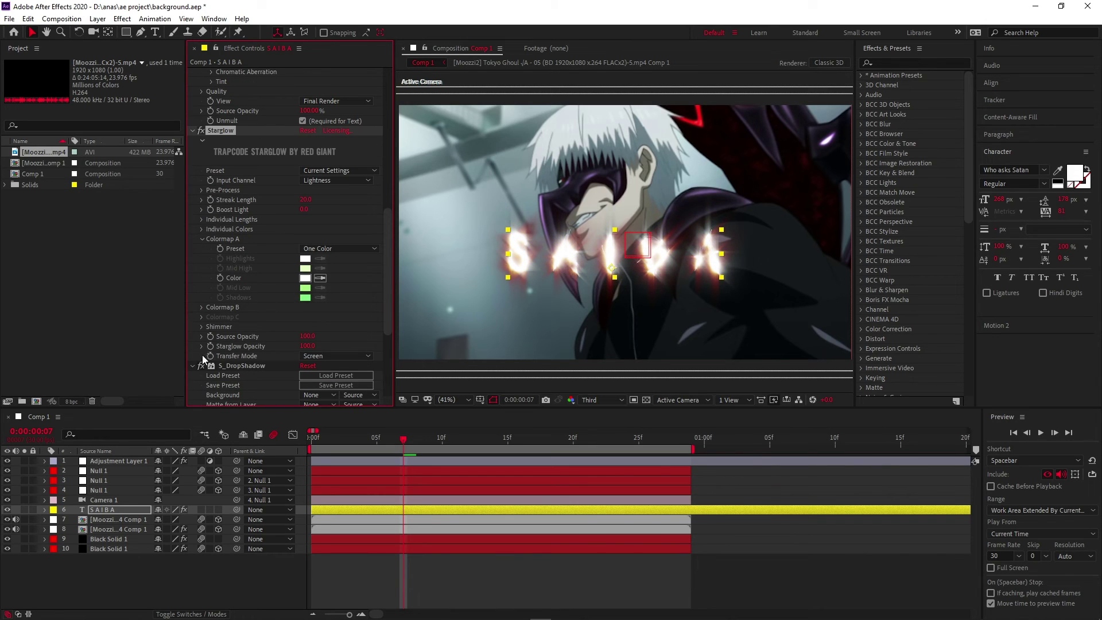
- Set Starglow's Colormap B preset to One Color with a white colour
{"action": "left_click", "coordinate": [202, 308]}
{"action": "left_click", "coordinate": [339, 317]}
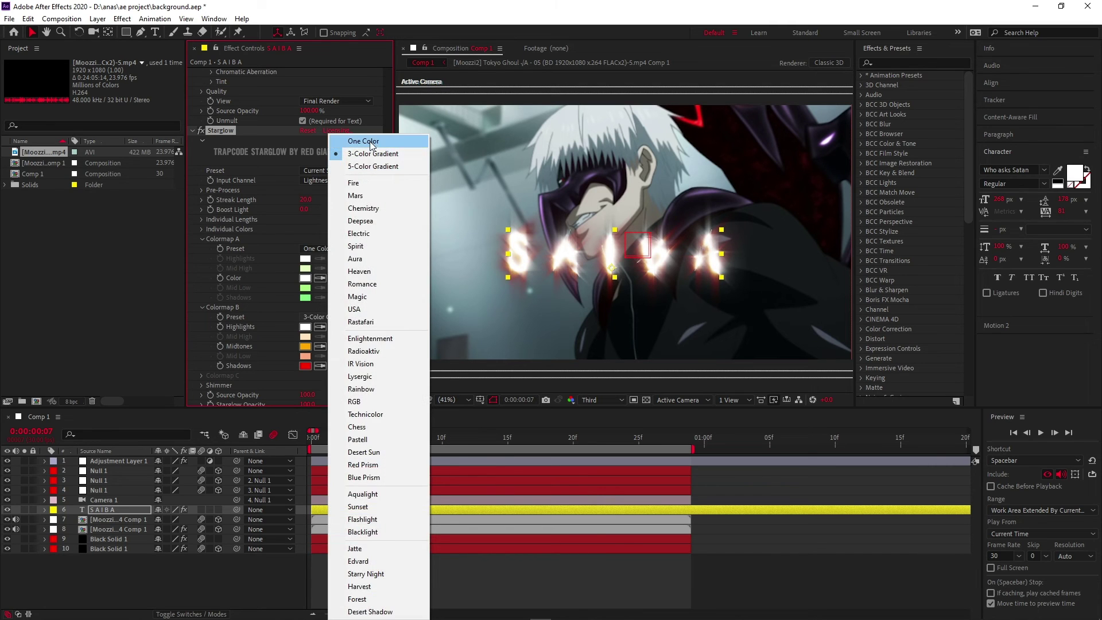
{"action": "left_click", "coordinate": [367, 141]}
{"action": "left_click", "coordinate": [320, 346]}
{"action": "left_click", "coordinate": [306, 327]}
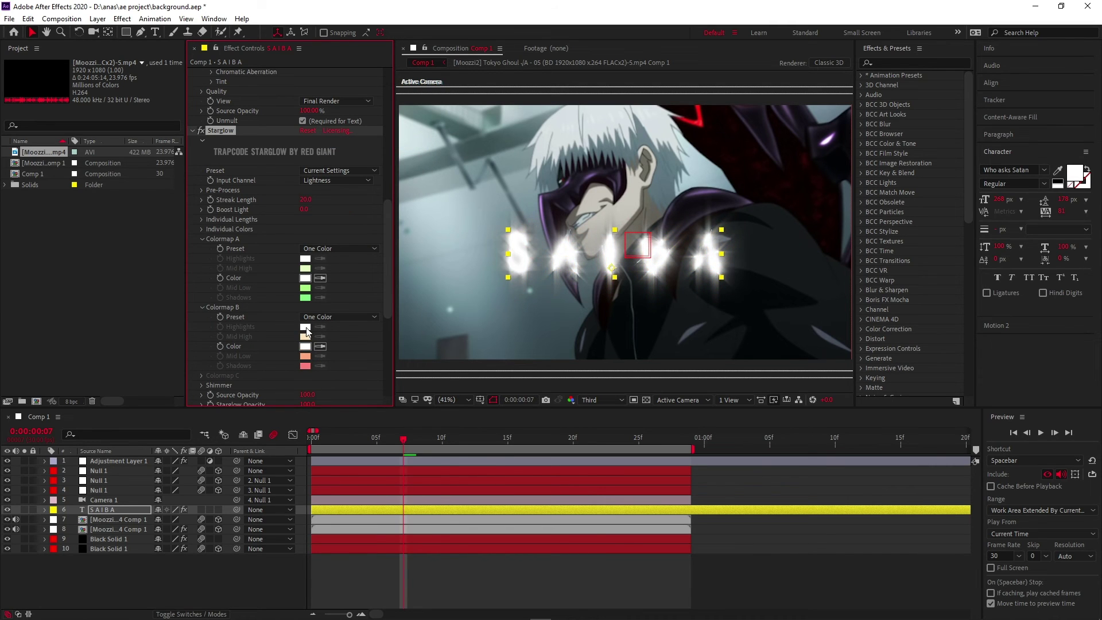
- Delete the Deep Glow effect and the top Starglow effect from the title
{"action": "scroll", "coordinate": [267, 267], "scroll_direction": "up", "scroll_amount": 3}
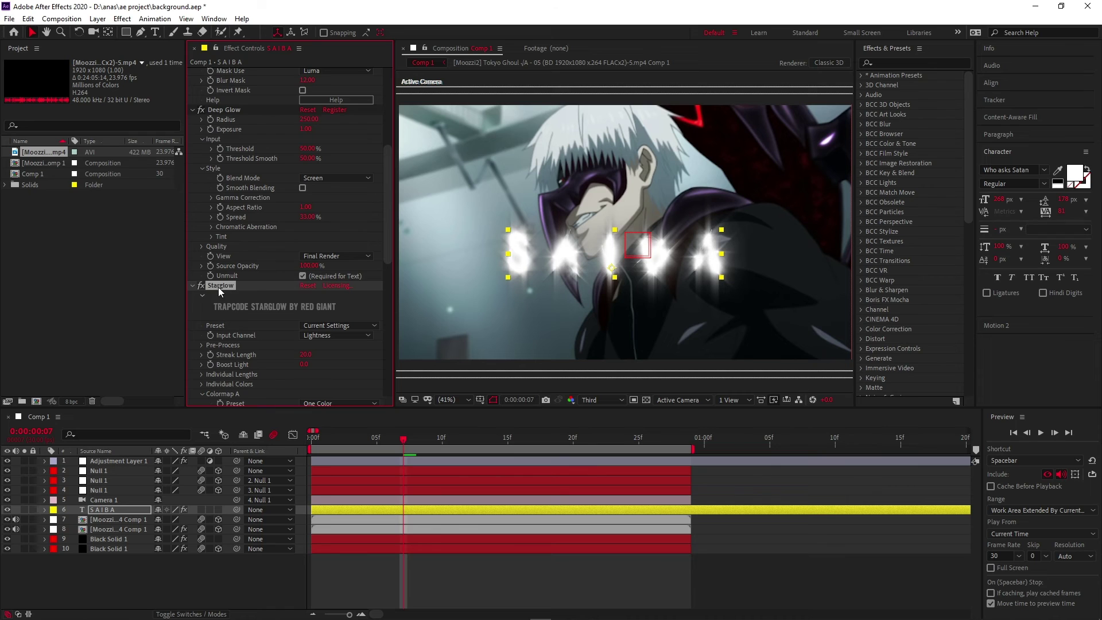
{"action": "left_click", "coordinate": [251, 107]}
{"action": "key", "text": "Delete"}
{"action": "scroll", "coordinate": [219, 198], "scroll_direction": "up", "scroll_amount": 2}
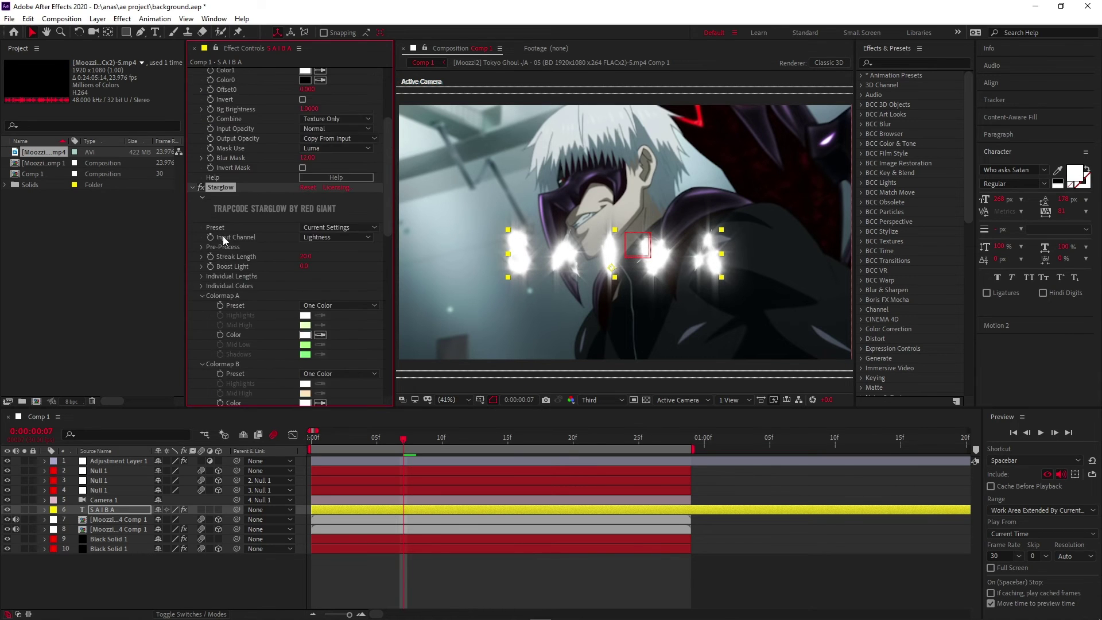
{"action": "scroll", "coordinate": [232, 250], "scroll_direction": "up", "scroll_amount": 1}
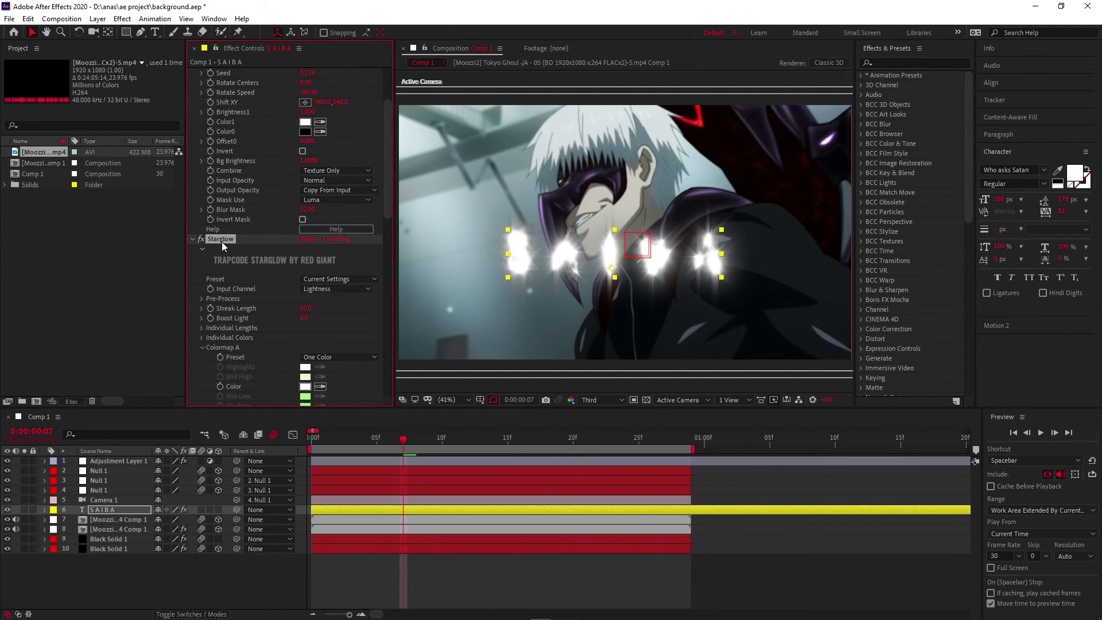
{"action": "scroll", "coordinate": [257, 71], "scroll_direction": "down", "scroll_amount": 3}
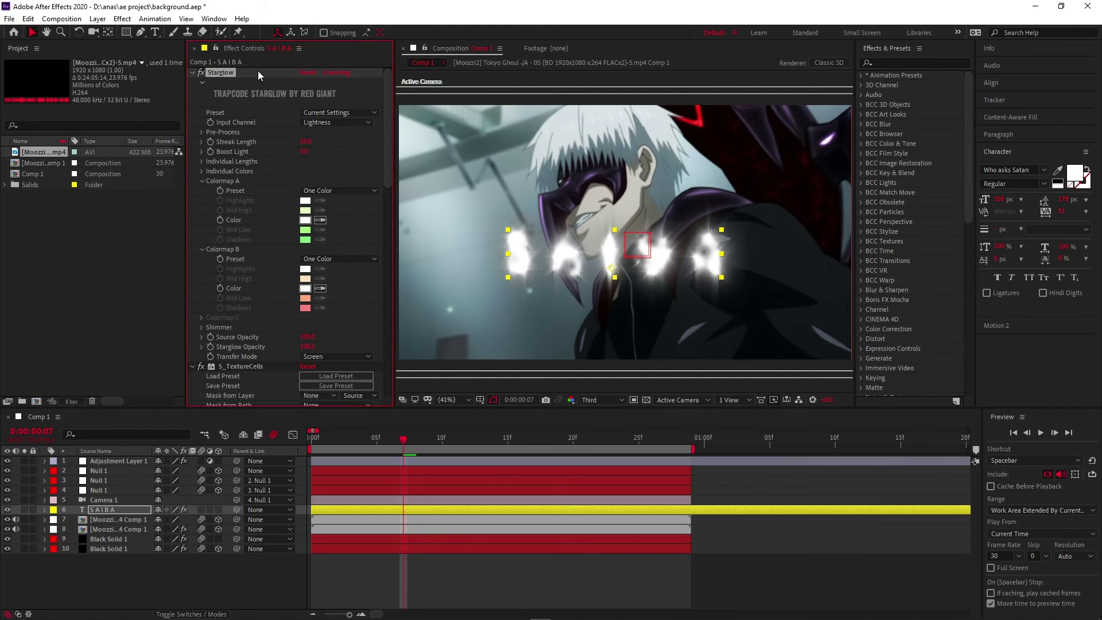
{"action": "key", "text": "Delete"}
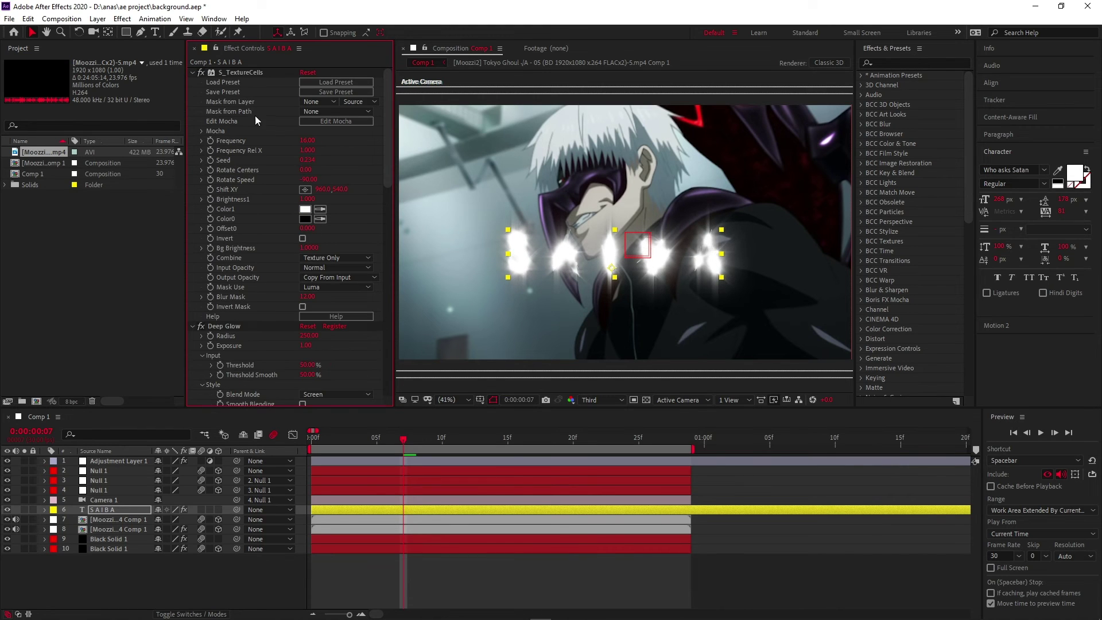
- Change the S A I B A title's font to Harmony
{"action": "double_click", "coordinate": [605, 511]}
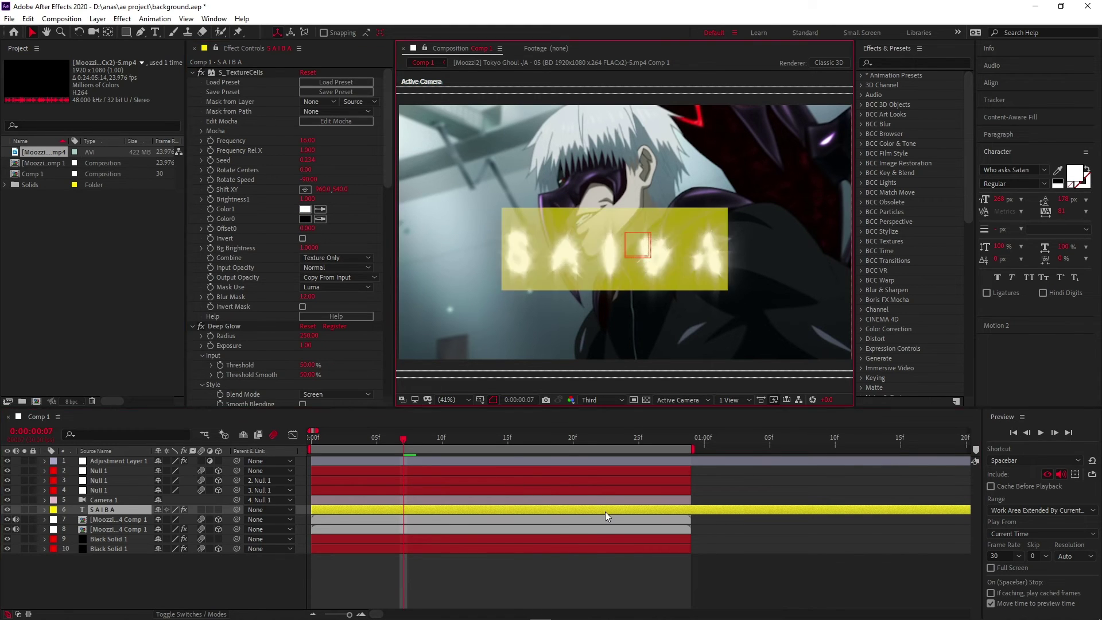
{"action": "left_click", "coordinate": [1044, 170]}
{"action": "type", "text": "b"}
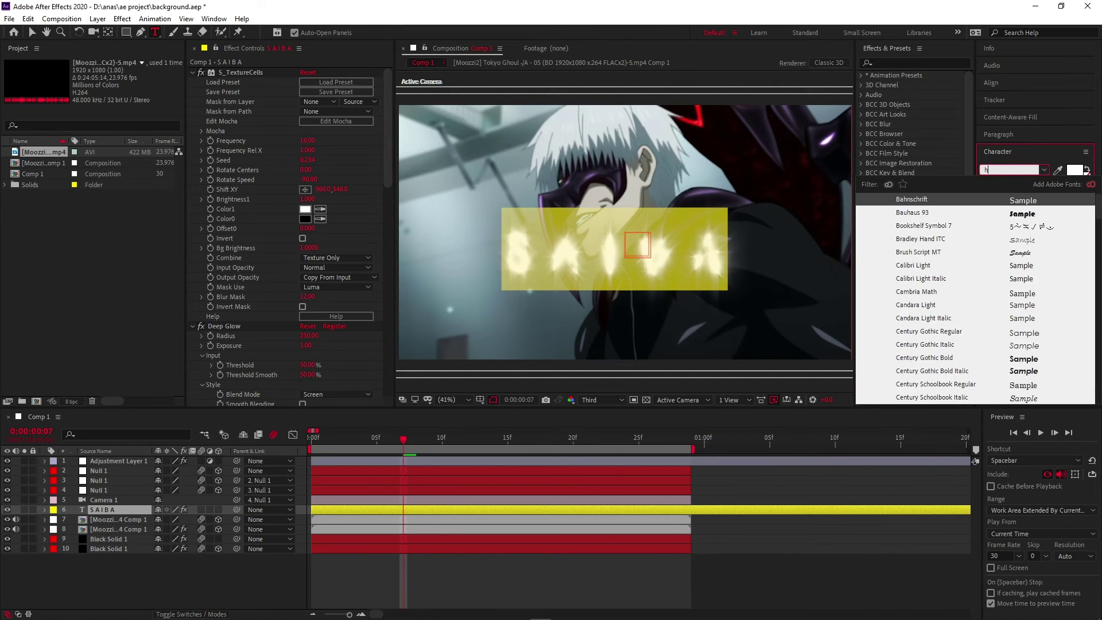
{"action": "type", "text": "Harmony"}
{"action": "key", "text": "Return"}
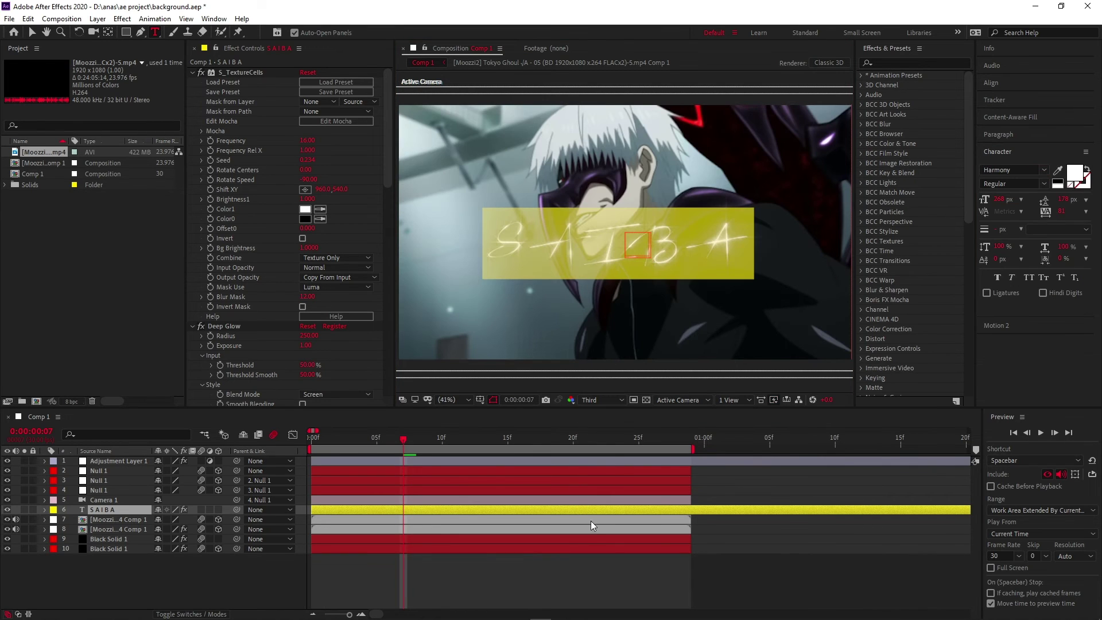
{"action": "left_click", "coordinate": [723, 501]}
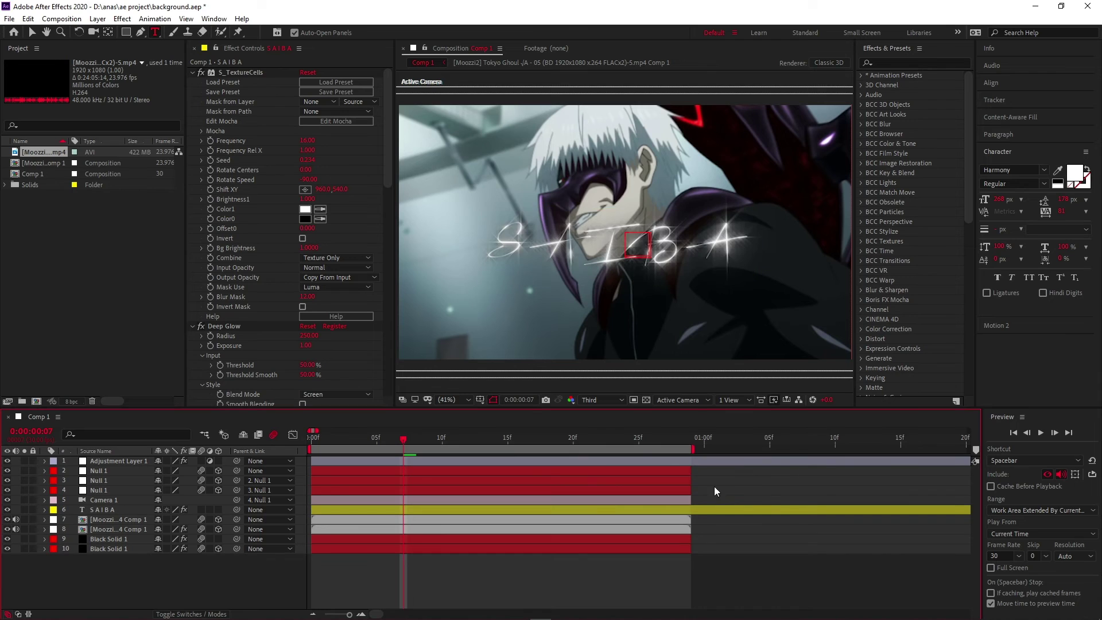
{"action": "left_click", "coordinate": [33, 32]}
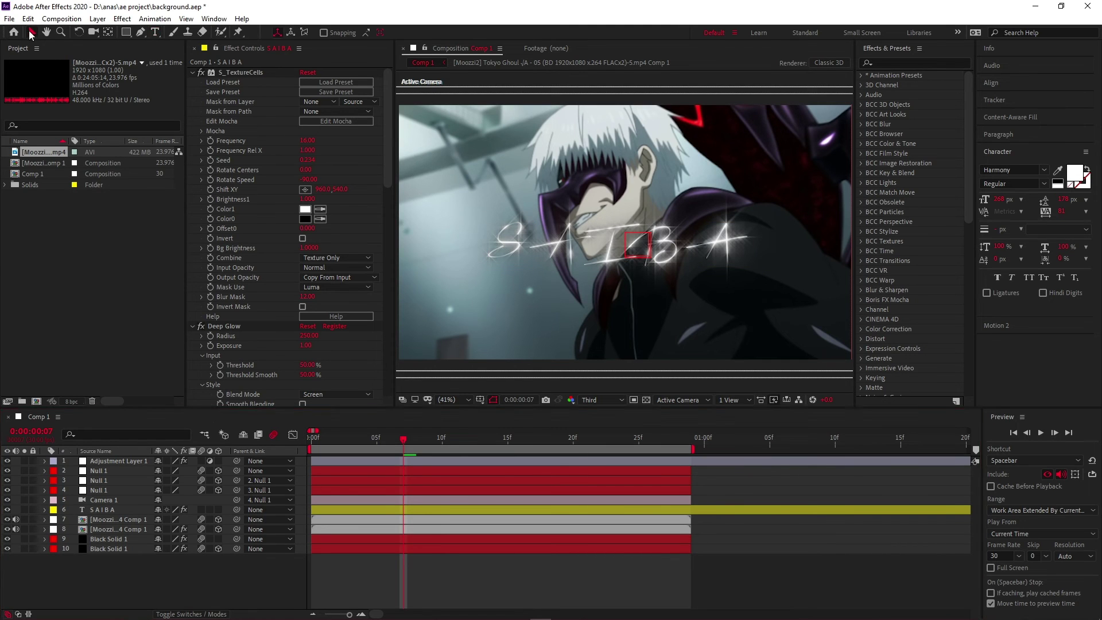
- Raise Deep Glow exposure to 1.42
{"action": "scroll", "coordinate": [235, 218], "scroll_direction": "down", "scroll_amount": 2}
{"action": "scroll", "coordinate": [235, 218], "scroll_direction": "down", "scroll_amount": 3}
{"action": "mouse_move", "coordinate": [315, 218]}
{"action": "left_mouse_down"}
{"action": "mouse_move", "coordinate": [333, 216]}
{"action": "mouse_move", "coordinate": [318, 223]}
{"action": "left_mouse_up"}
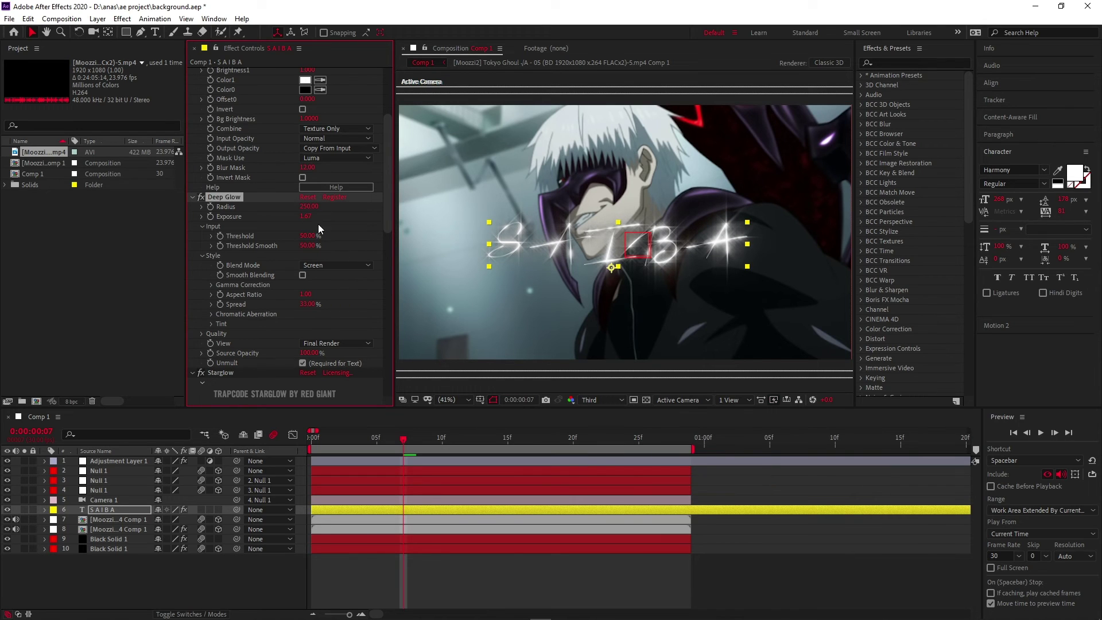
- Set Deep Glow exposure to 1.67, enable the title's motion blur, and save
{"action": "left_click", "coordinate": [749, 475]}
{"action": "left_click", "coordinate": [367, 509]}
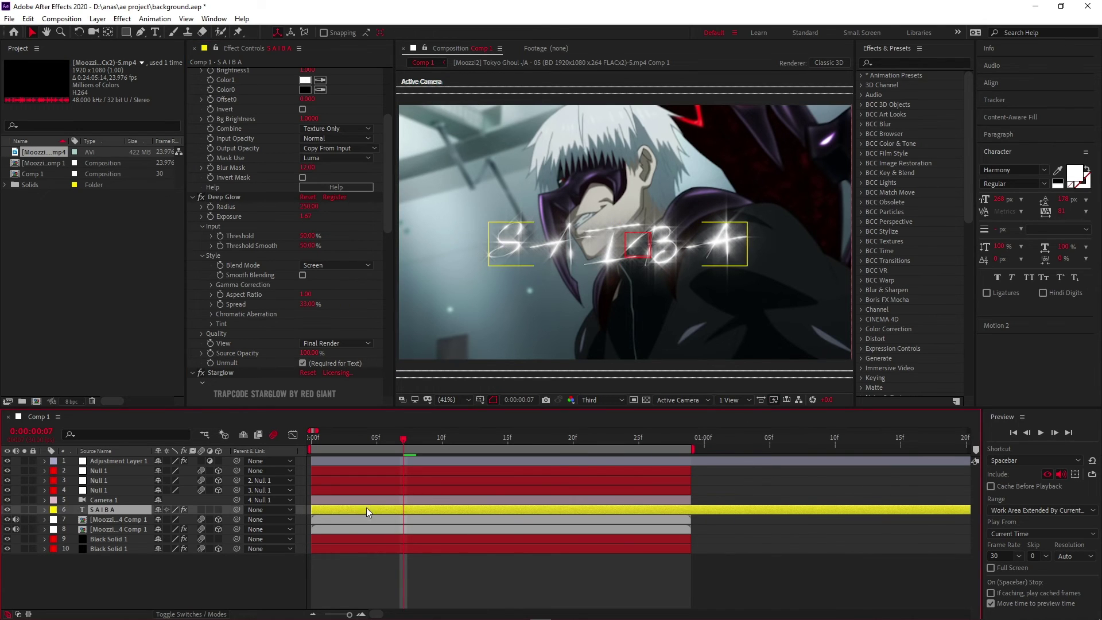
{"action": "left_click", "coordinate": [201, 510]}
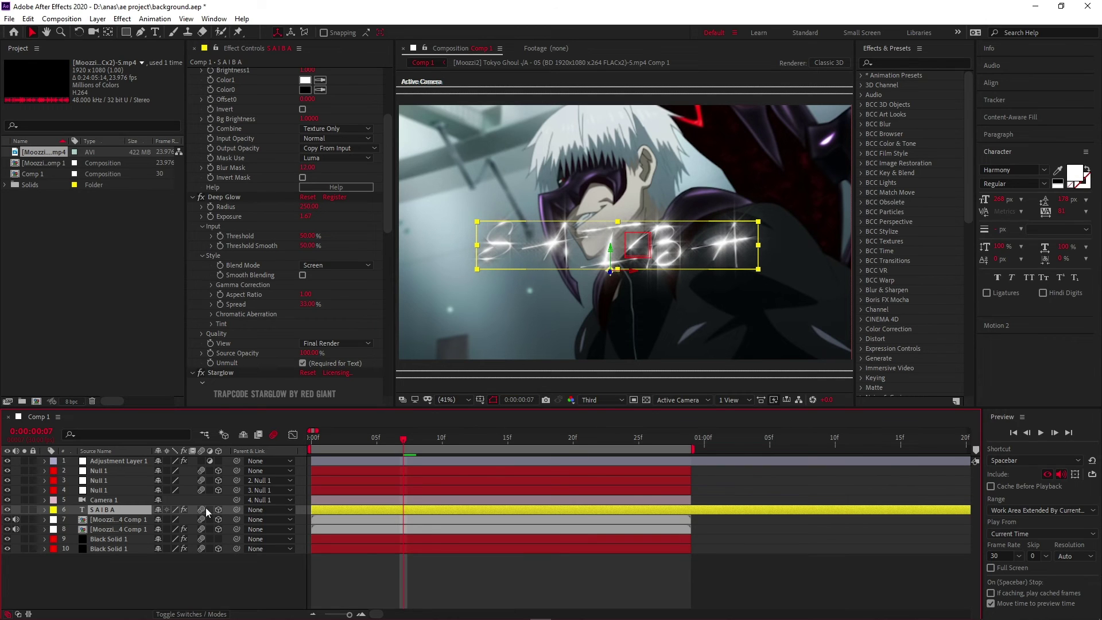
{"action": "key", "text": "ctrl+s"}
- At frame 20, move the title closer to the camera along Z
{"action": "left_click", "coordinate": [507, 441]}
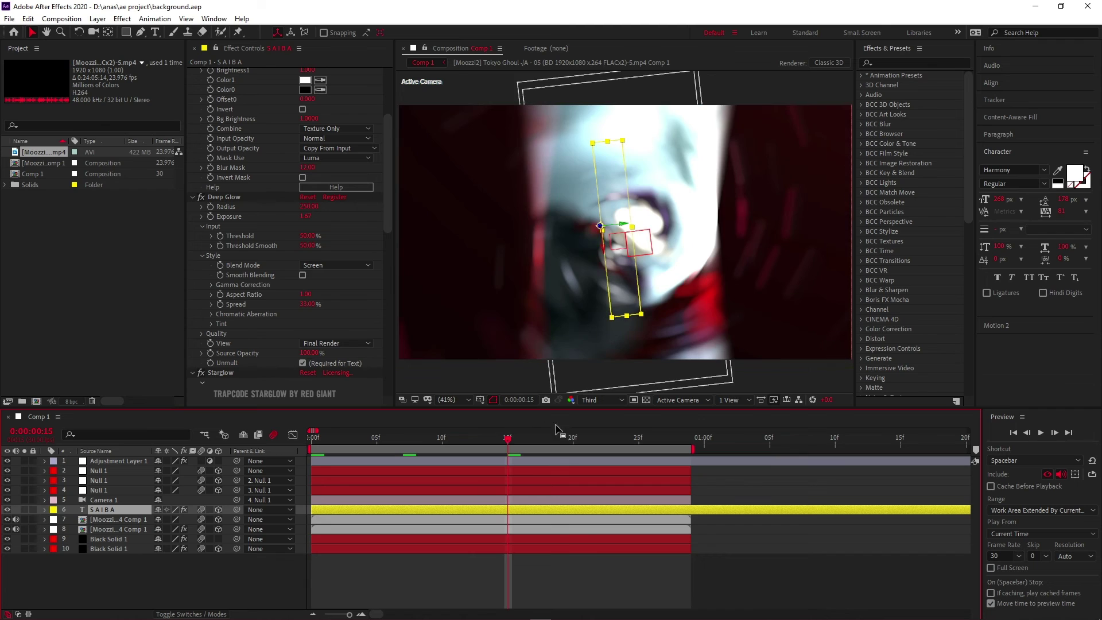
{"action": "left_click", "coordinate": [569, 439]}
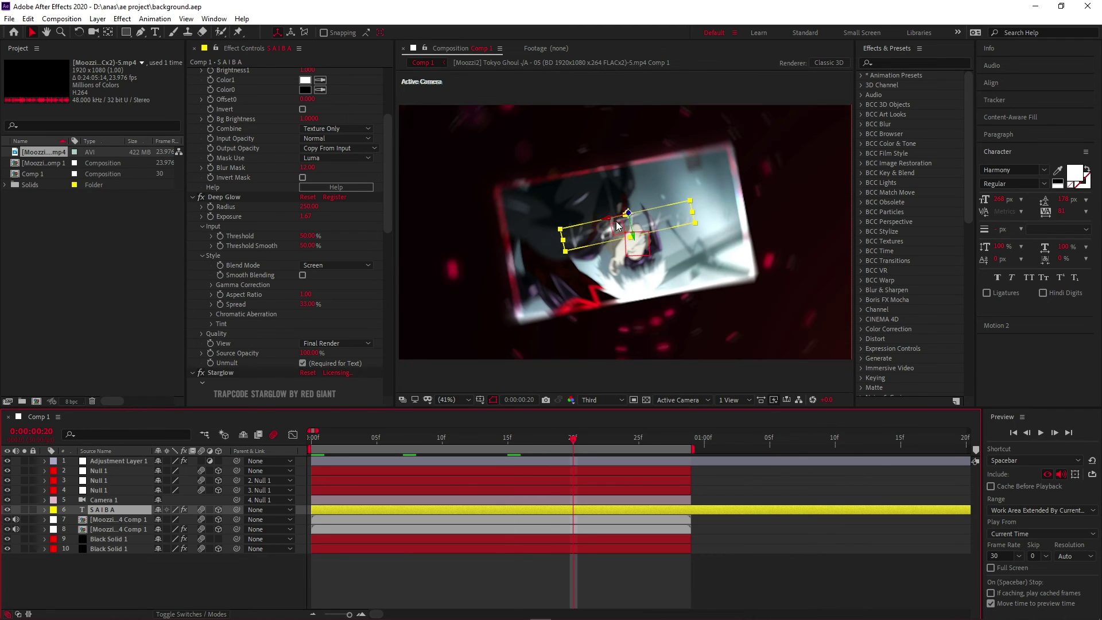
{"action": "mouse_move", "coordinate": [670, 216]}
{"action": "left_mouse_down"}
{"action": "mouse_move", "coordinate": [759, 210]}
{"action": "mouse_move", "coordinate": [682, 218]}
{"action": "mouse_move", "coordinate": [704, 136]}
{"action": "left_mouse_up"}
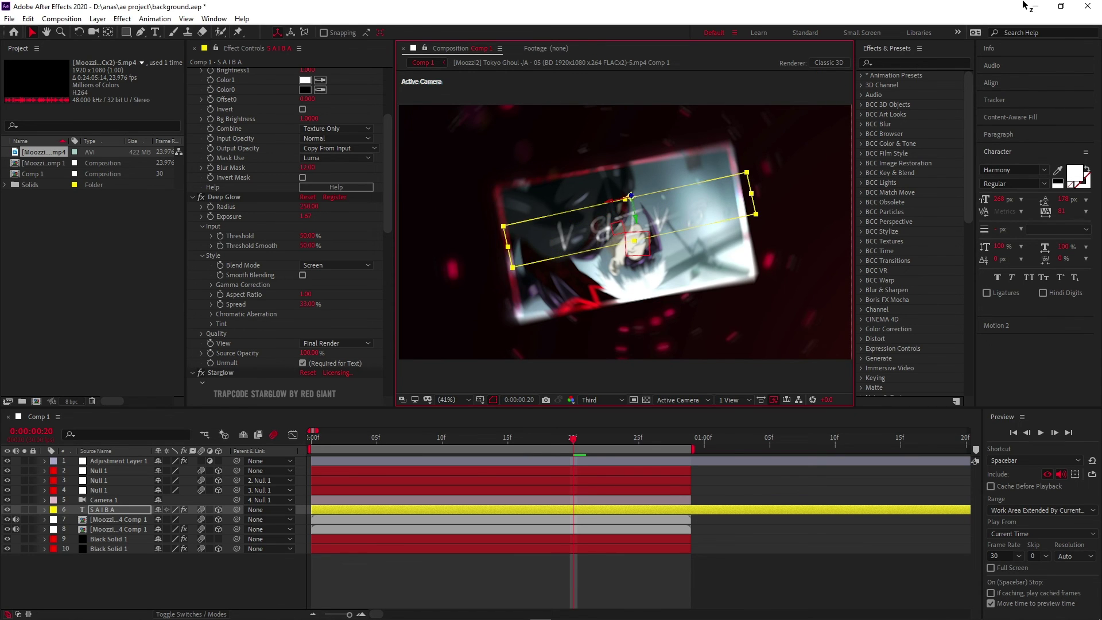
{"action": "left_click_drag", "start_coordinate": [634, 198], "coordinate": [753, 6]}
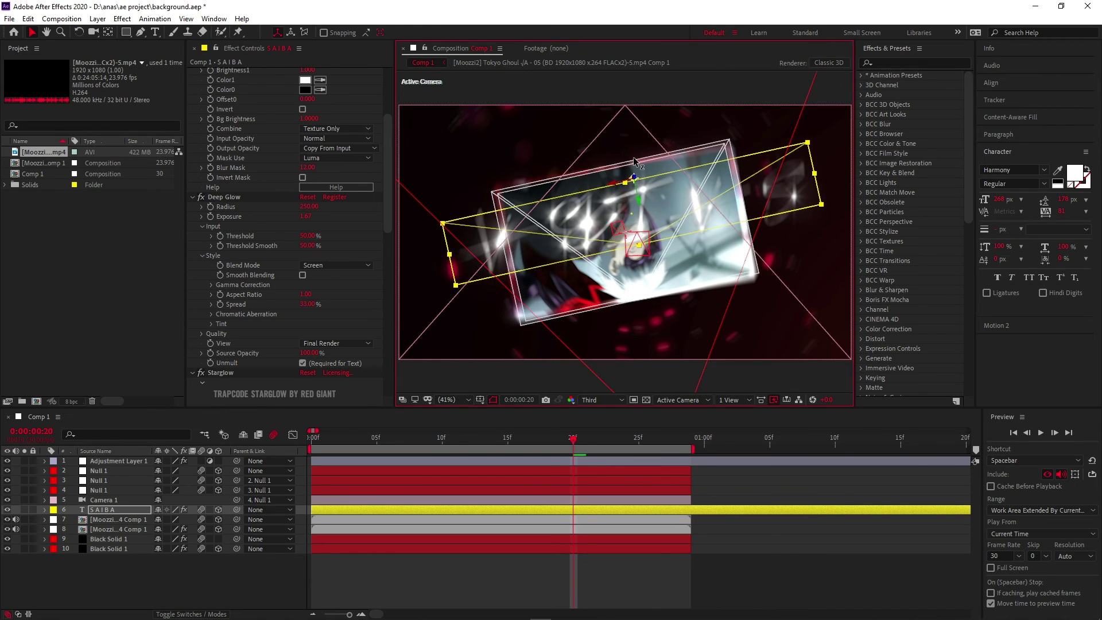
{"action": "left_click_drag", "start_coordinate": [633, 177], "coordinate": [636, 166]}
- Set the title's Z Rotation to 180° and move it lower over the footage
{"action": "key", "text": "r"}
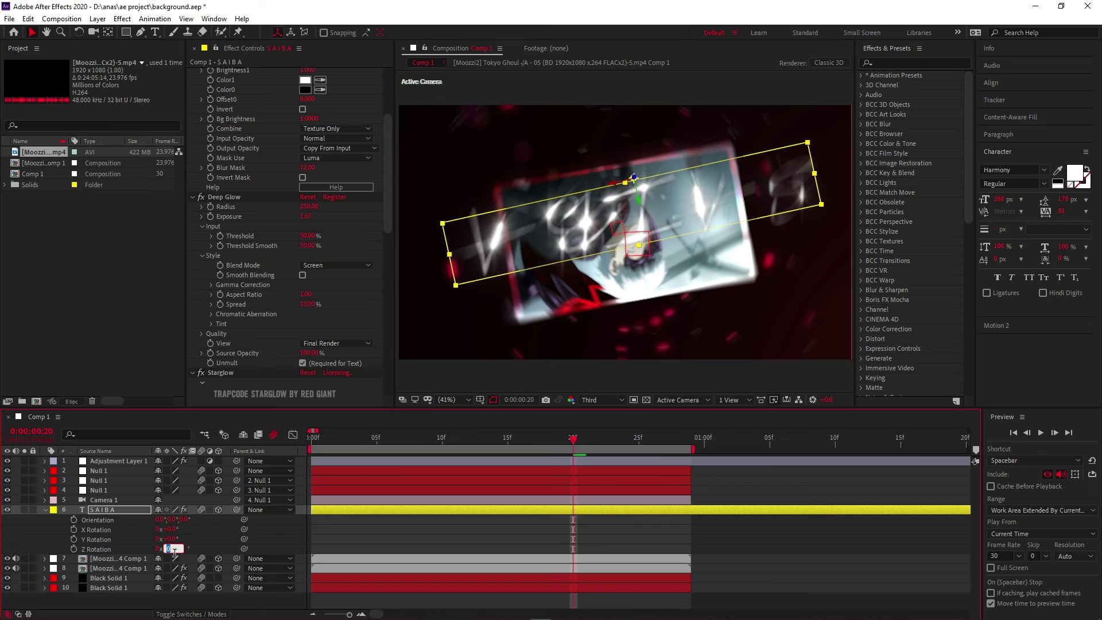
{"action": "left_click", "coordinate": [170, 548]}
{"action": "type", "text": "180"}
{"action": "key", "text": "Return"}
{"action": "left_click", "coordinate": [393, 515]}
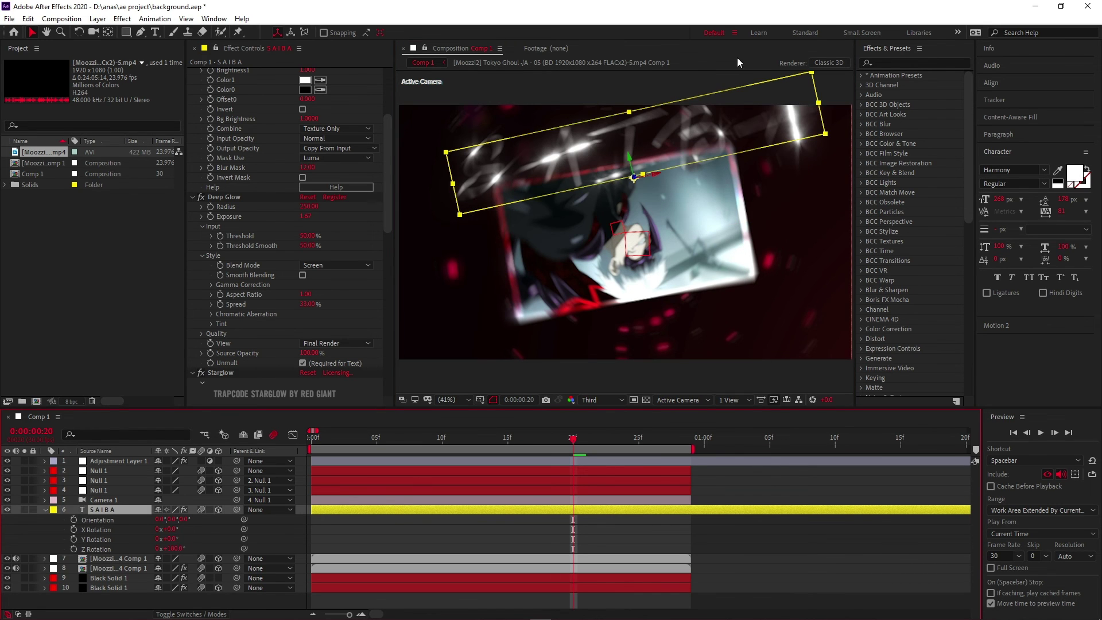
{"action": "left_click_drag", "start_coordinate": [697, 123], "coordinate": [686, 232]}
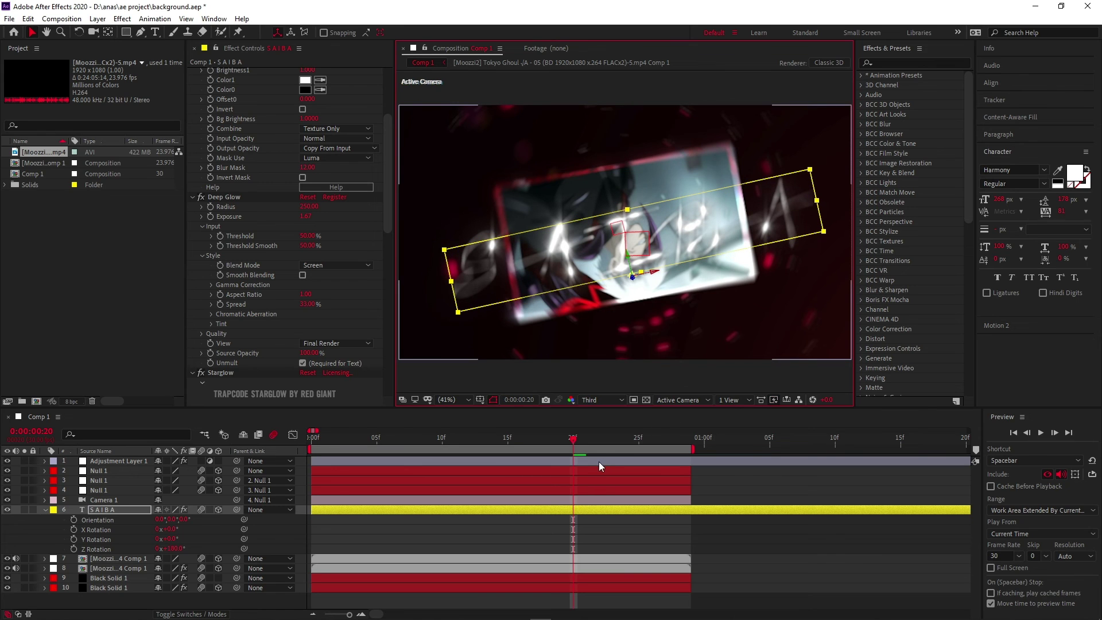
- Scrub to frame 28 to check the camera move, then return to the first frame
{"action": "left_click", "coordinate": [581, 439]}
{"action": "left_click_drag", "start_coordinate": [598, 439], "coordinate": [680, 440]}
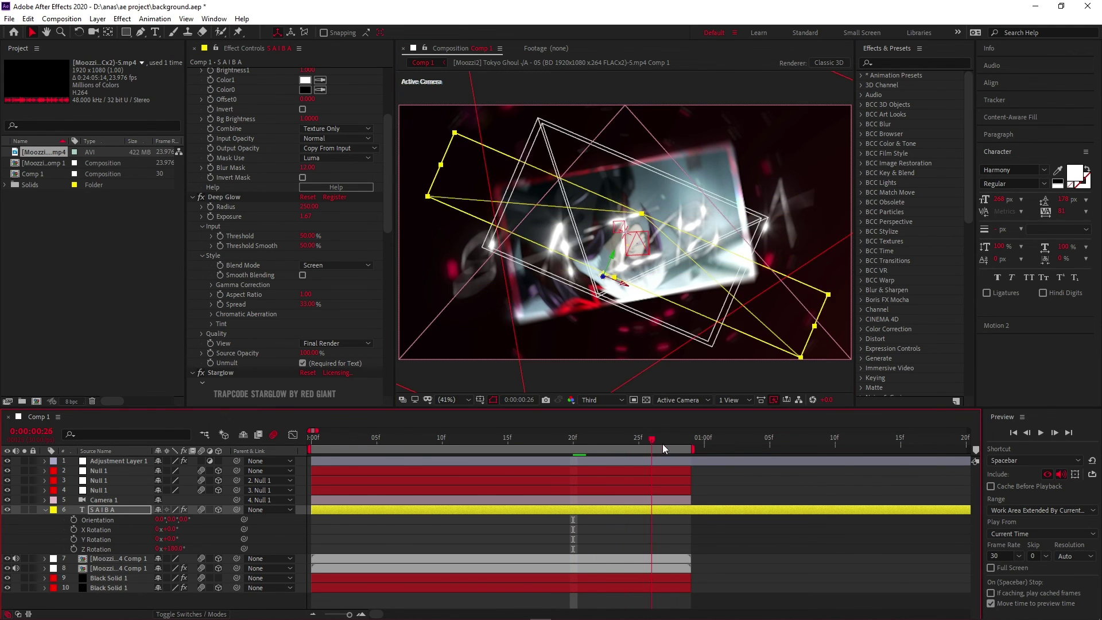
{"action": "left_click", "coordinate": [733, 489]}
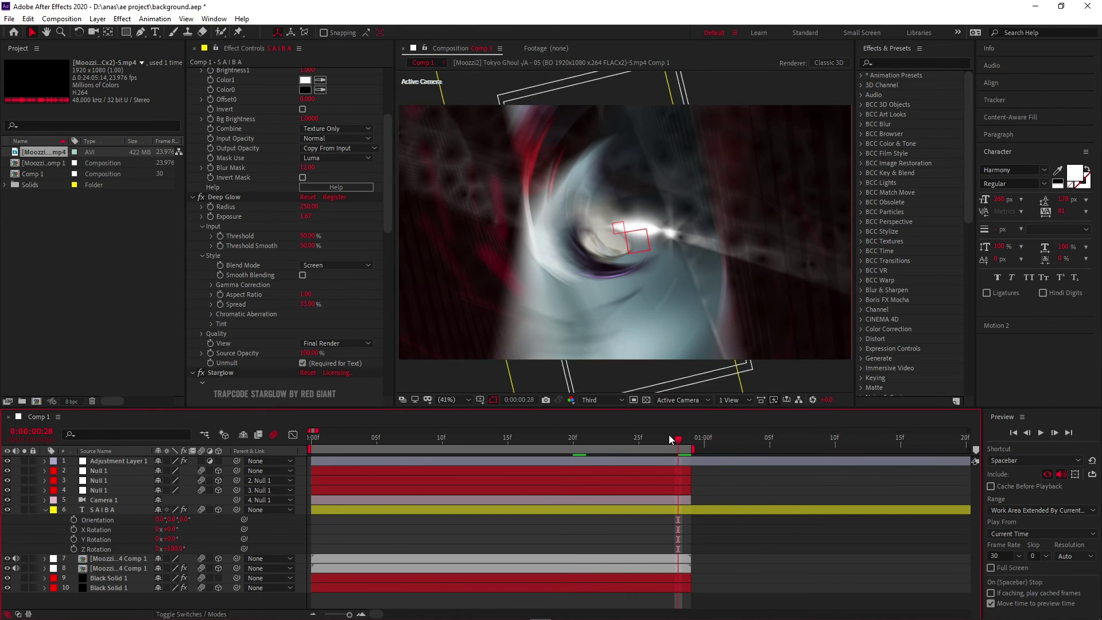
{"action": "key", "text": "Home"}
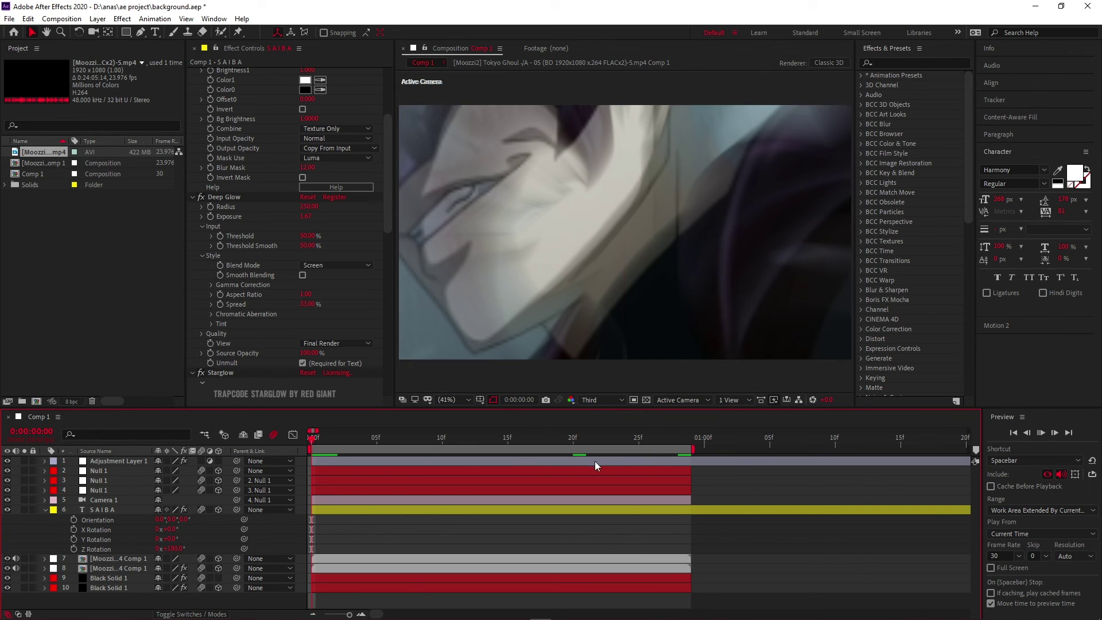
{"action": "key", "text": "space"}
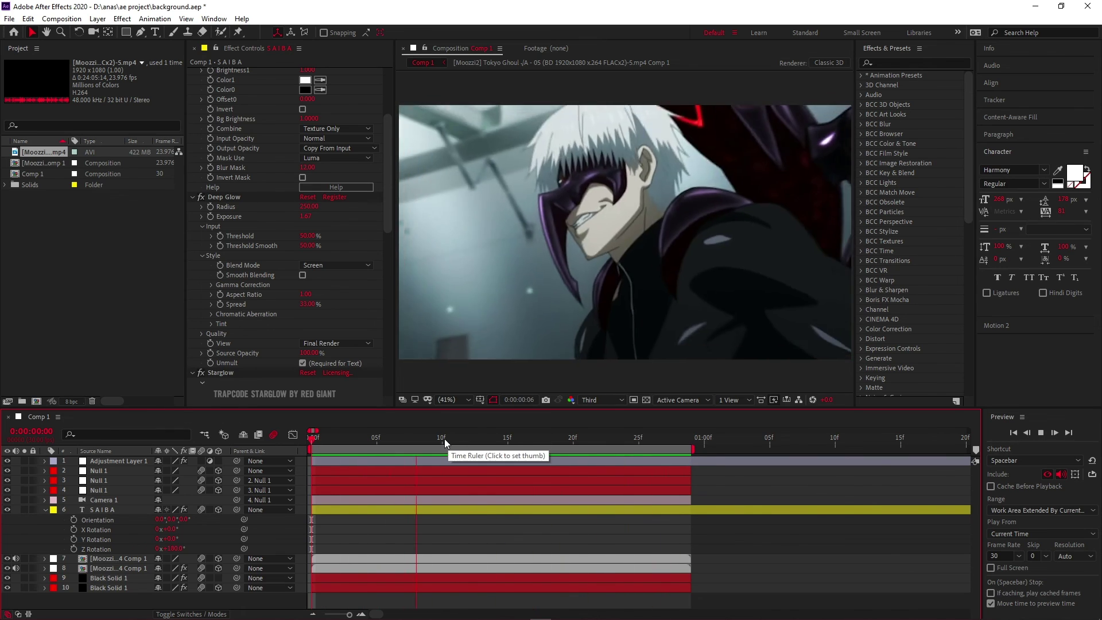
{"action": "mouse_move", "coordinate": [383, 438]}
{"action": "left_mouse_down"}
{"action": "mouse_move", "coordinate": [585, 438]}
{"action": "mouse_move", "coordinate": [720, 484]}
{"action": "left_mouse_up"}
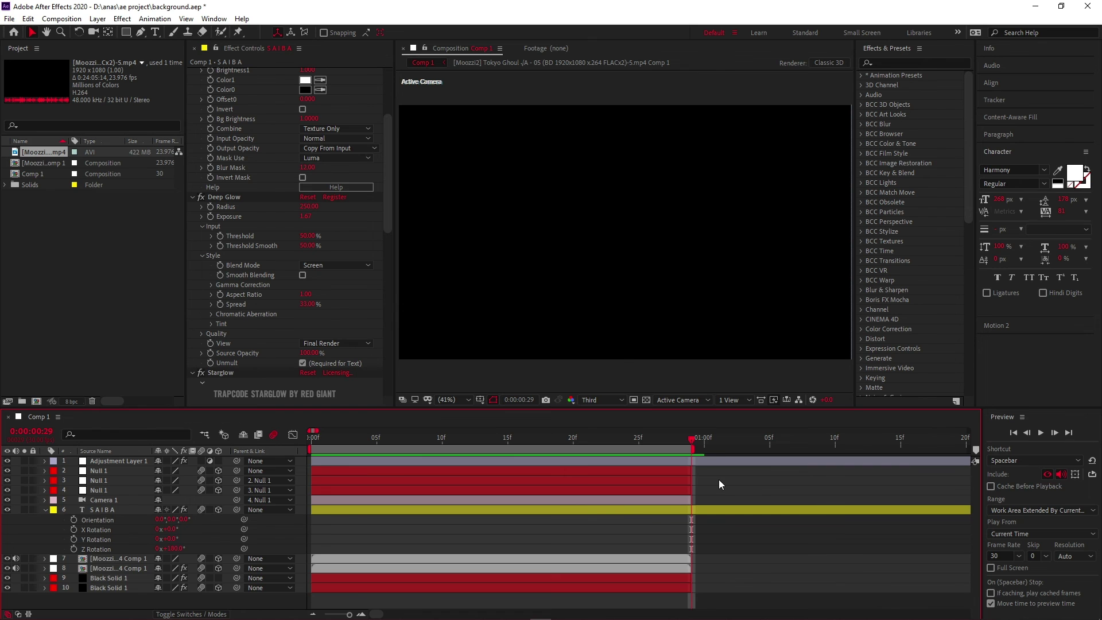
{"action": "key", "text": "ctrl+a"}
{"action": "left_click", "coordinate": [715, 471]}
{"action": "key", "text": "Page_Up"}
{"action": "key", "text": "Page_Up"}
{"action": "key", "text": "space"}
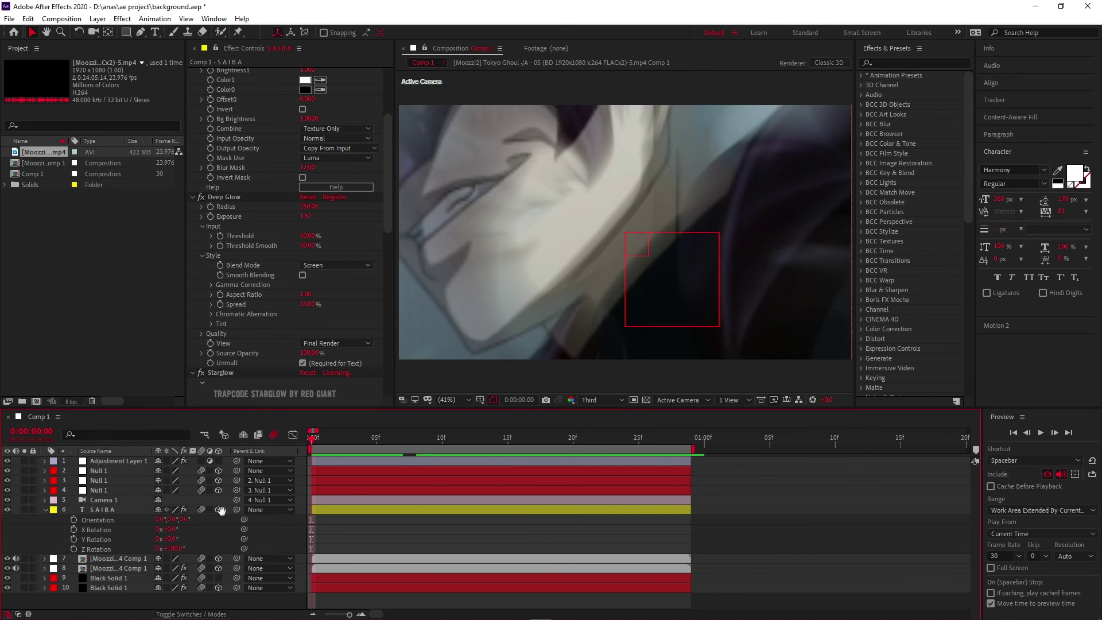